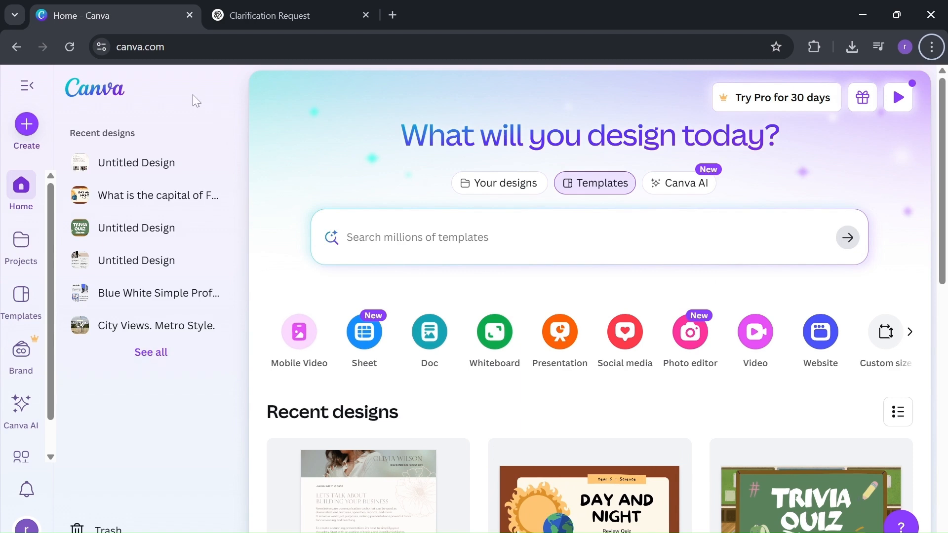
# Step: Search 'youtube shorts' under Create and start a blank YouTube Shorts video design
pyautogui.click(30, 130)
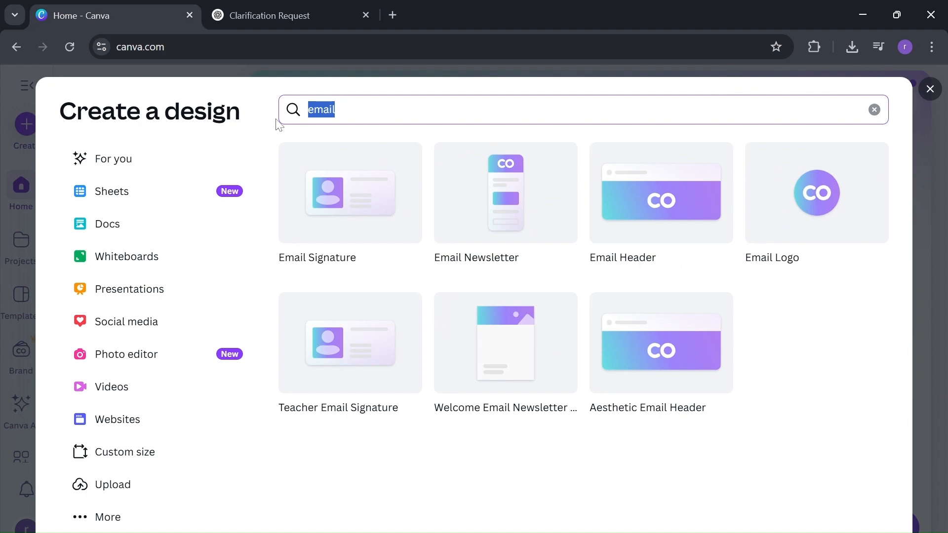
pyautogui.write('youtube shorts')
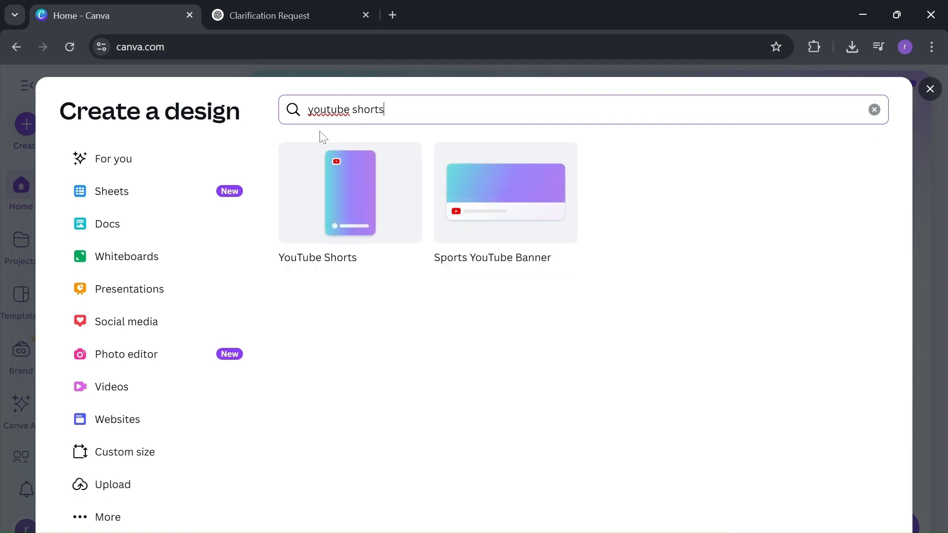
pyautogui.click(352, 217)
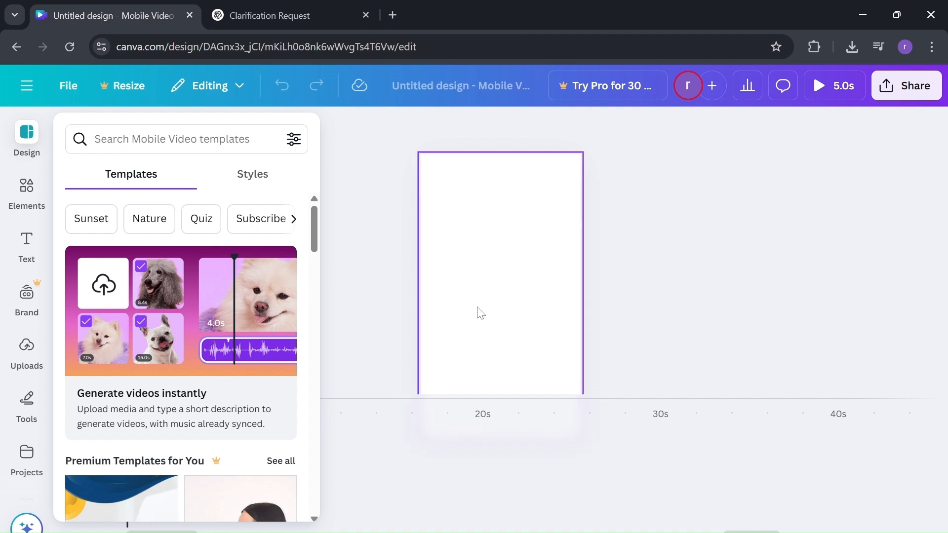
# Step: Browse the Mobile Video templates and apply the Beautiful Sunset palm-tree template
pyautogui.scroll(-3, 239, 296)
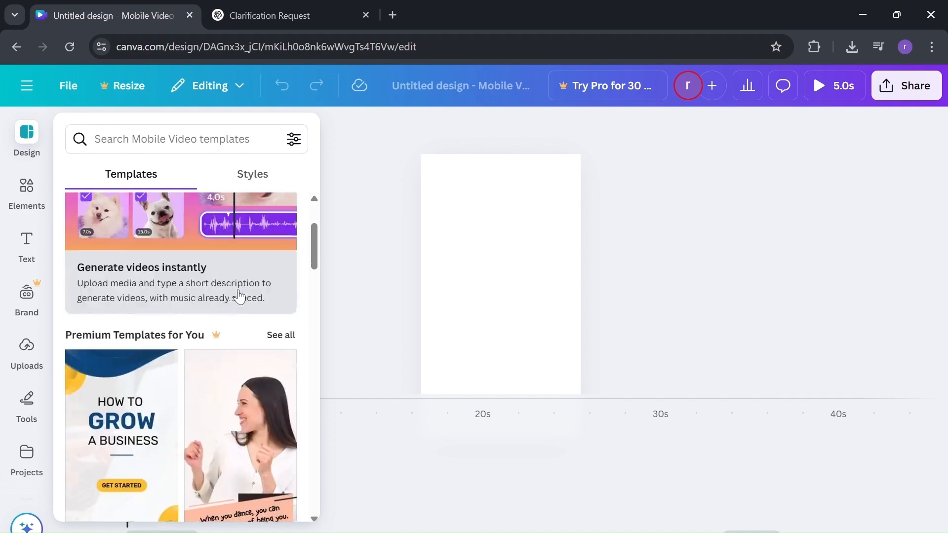
pyautogui.scroll(-2, 239, 296)
pyautogui.scroll(1, 239, 296)
pyautogui.scroll(-6, 240, 297)
pyautogui.scroll(-4, 239, 296)
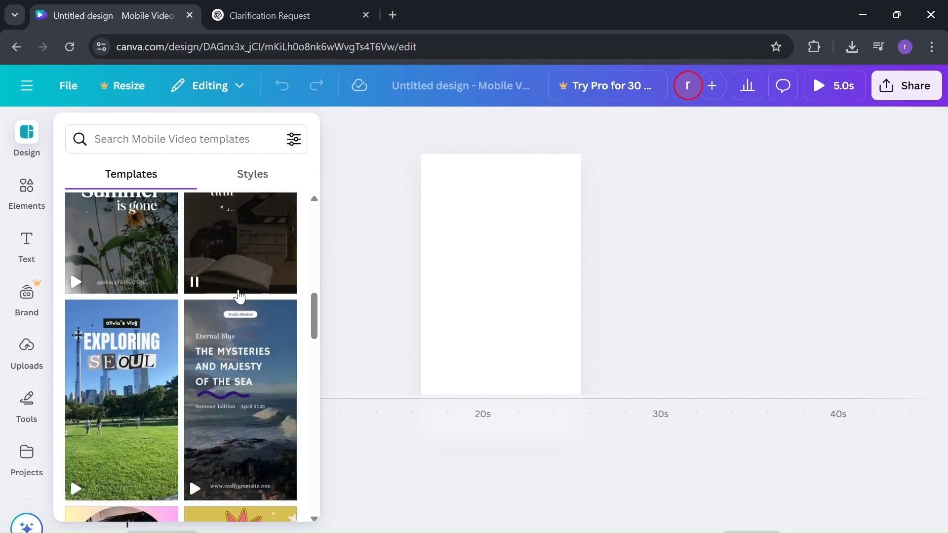
pyautogui.scroll(-1, 240, 297)
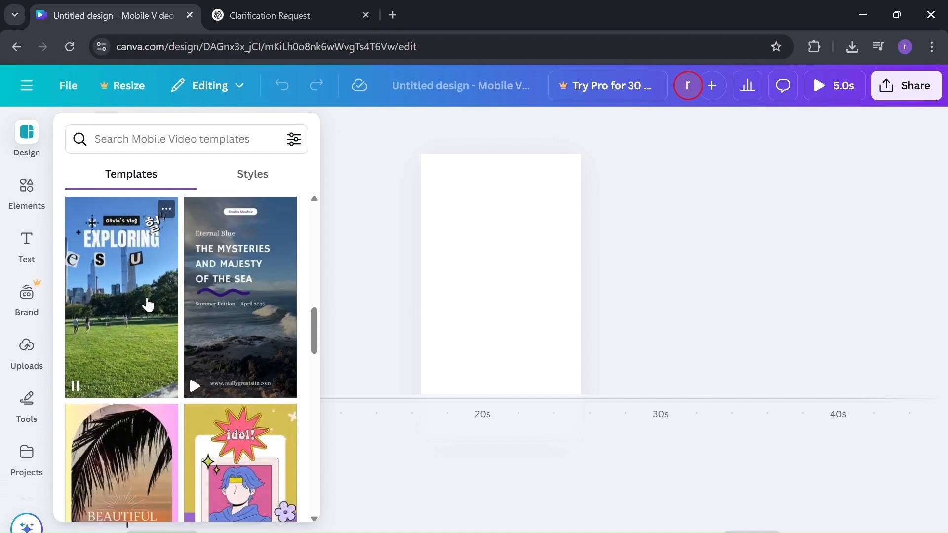
pyautogui.scroll(-6, 191, 313)
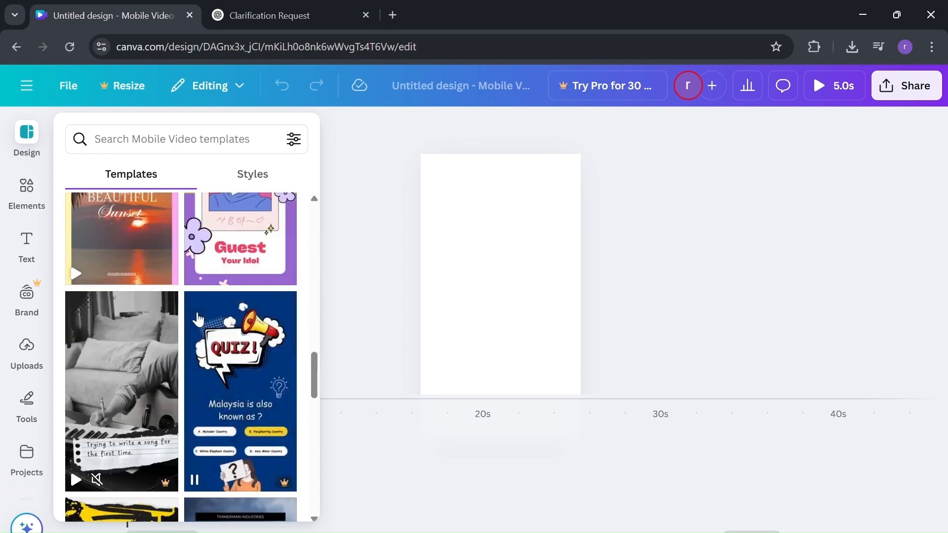
pyautogui.scroll(-6, 143, 291)
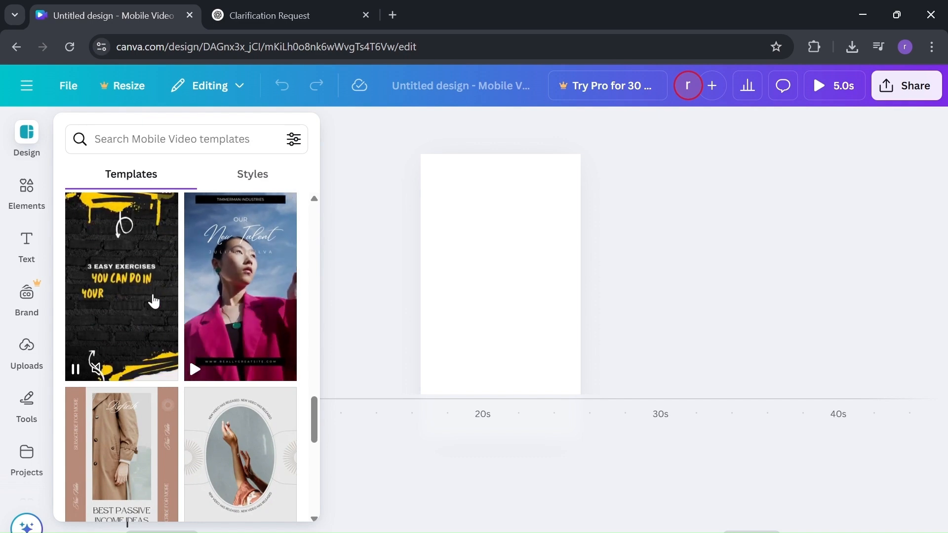
pyautogui.scroll(-1, 154, 300)
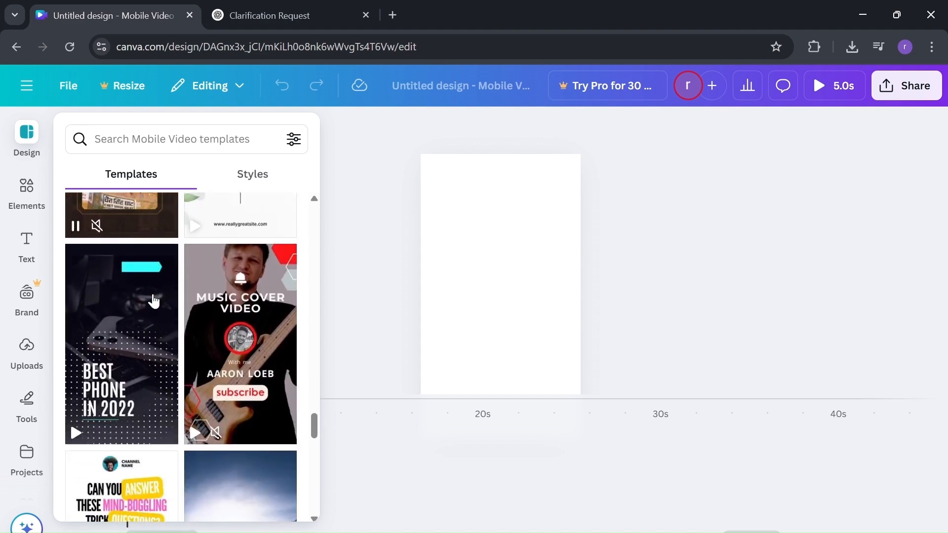
pyautogui.scroll(-1, 154, 300)
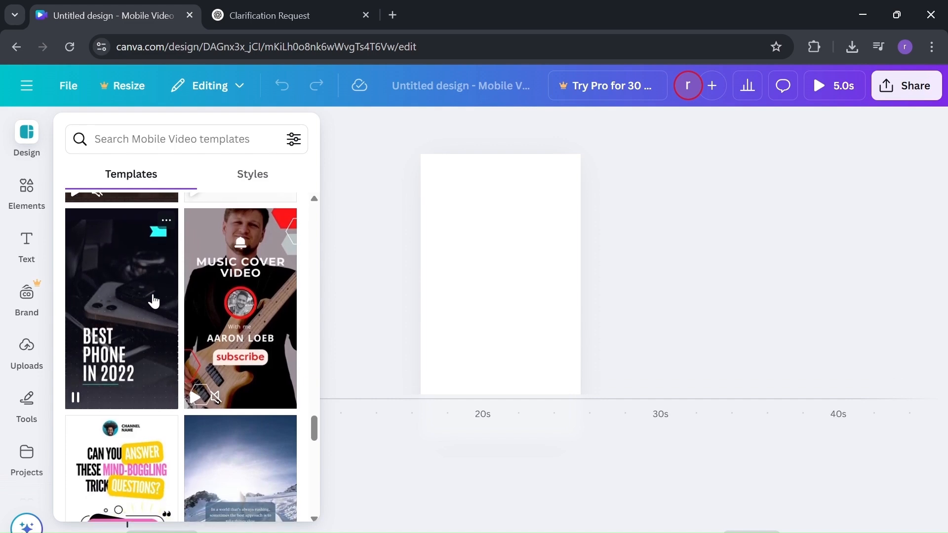
pyautogui.scroll(-1, 154, 301)
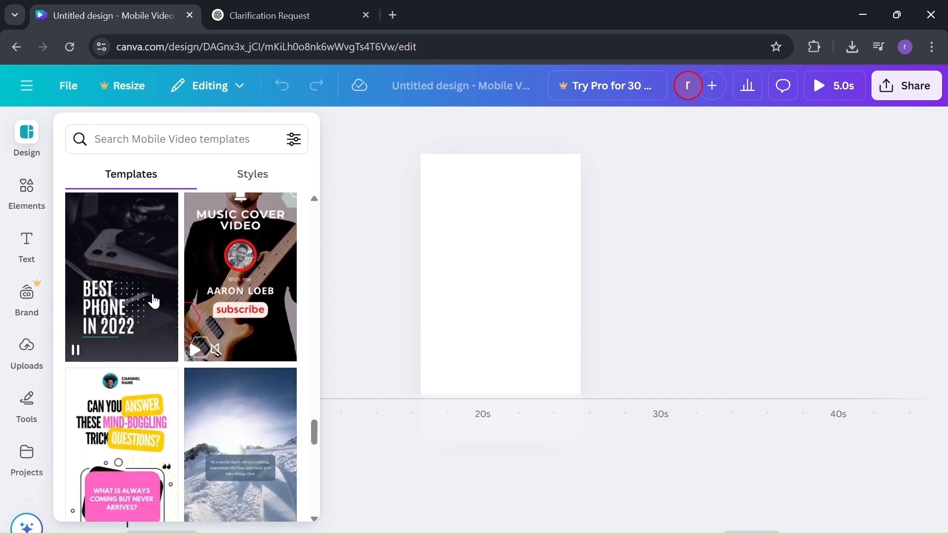
pyautogui.scroll(-1, 154, 301)
pyautogui.scroll(2, 154, 301)
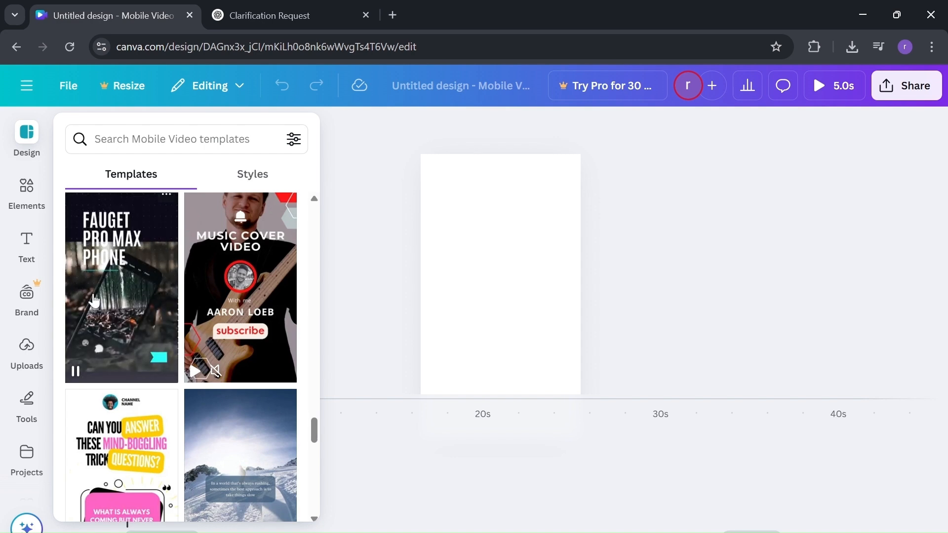
pyautogui.scroll(-3, 132, 329)
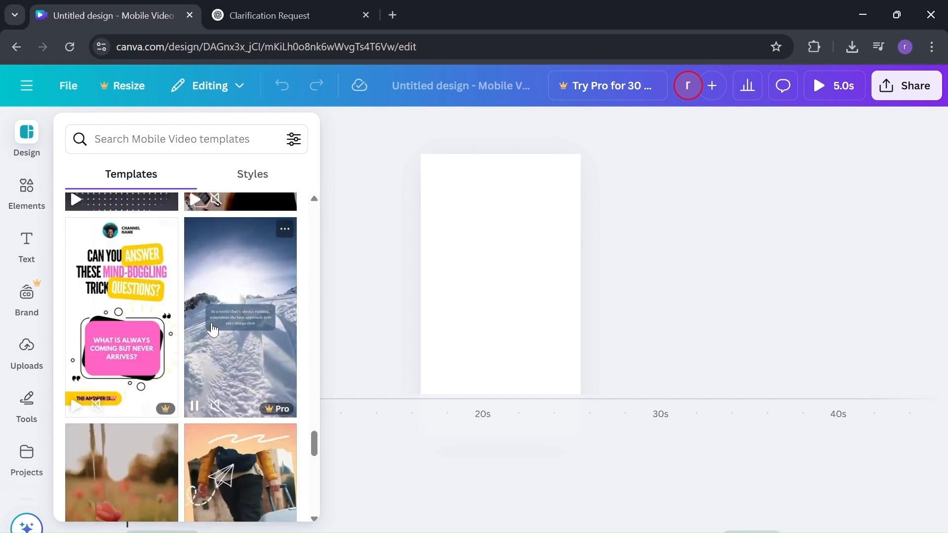
pyautogui.scroll(-2, 152, 365)
pyautogui.scroll(-1, 166, 314)
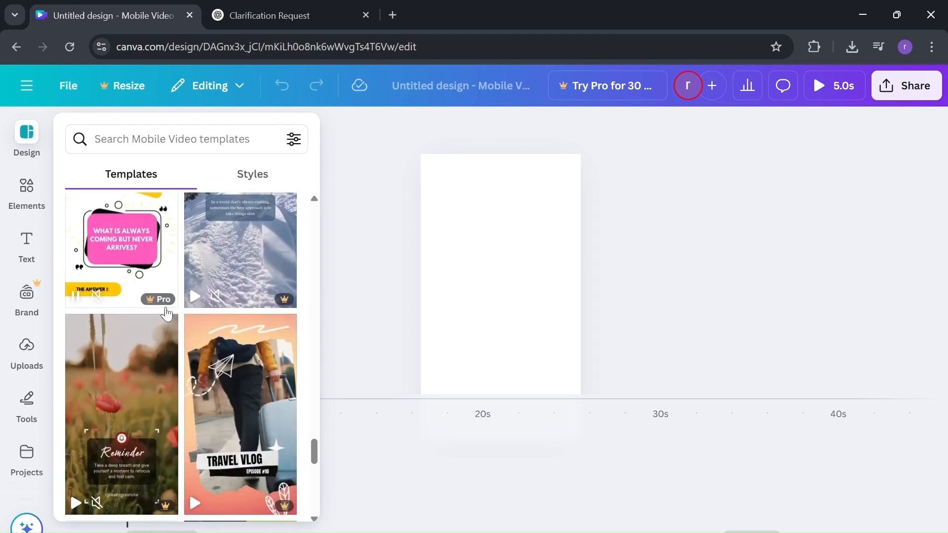
pyautogui.scroll(-5, 195, 342)
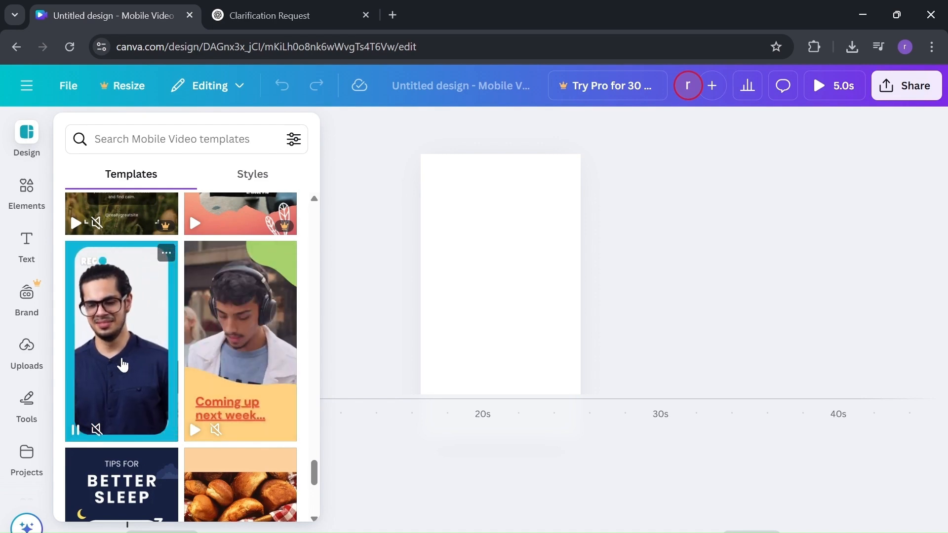
pyautogui.scroll(-4, 127, 369)
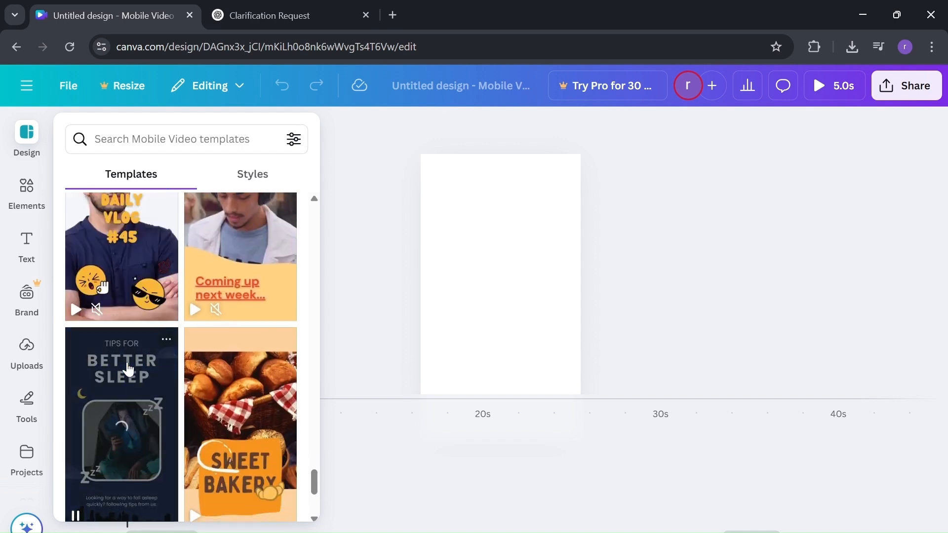
pyautogui.scroll(-4, 223, 361)
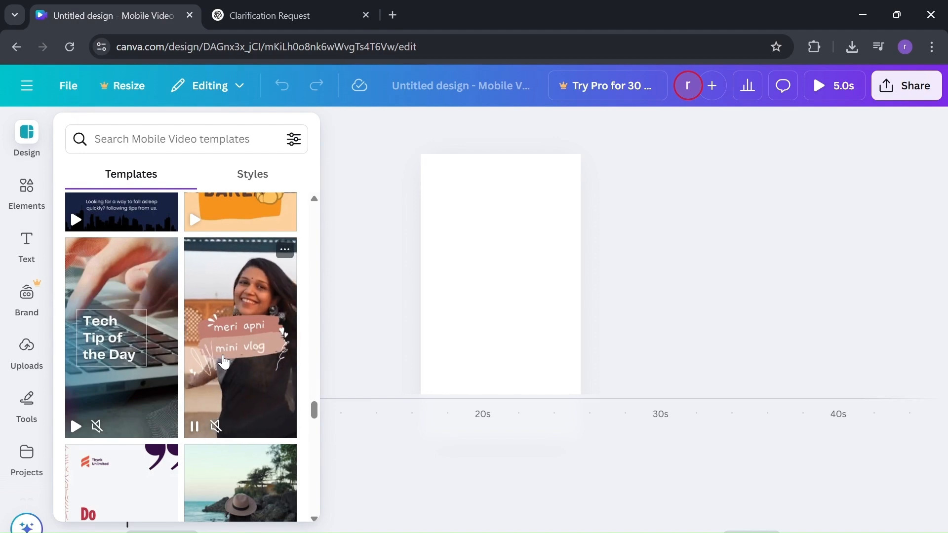
pyautogui.scroll(-10, 198, 359)
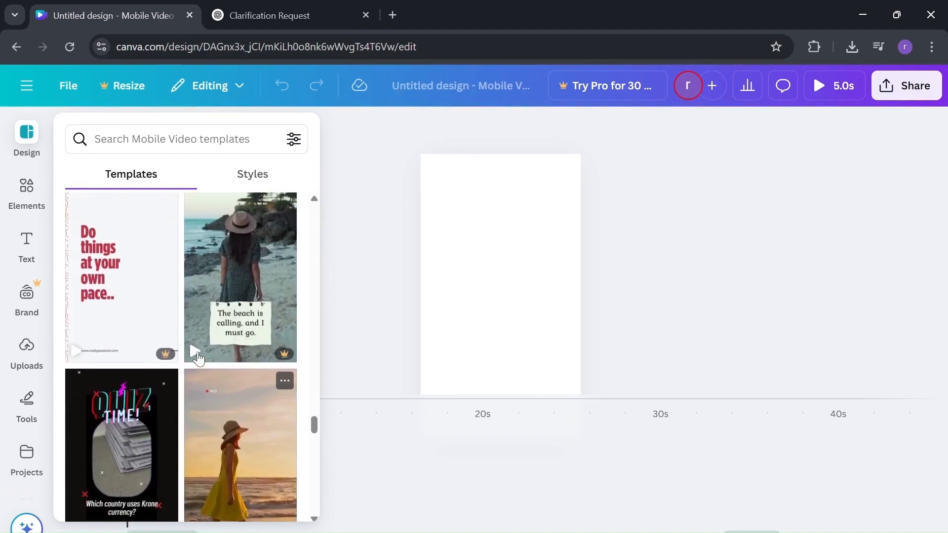
pyautogui.scroll(-6, 200, 358)
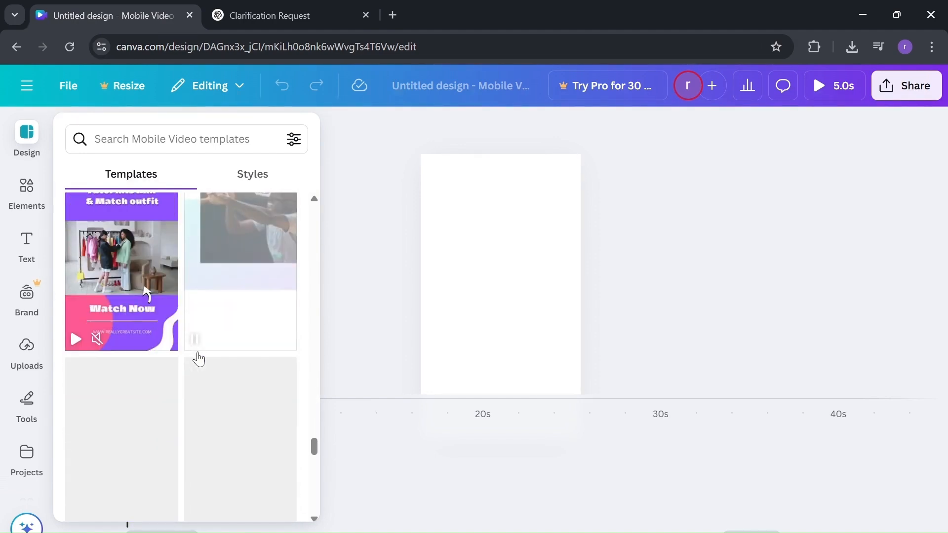
pyautogui.scroll(10, 200, 358)
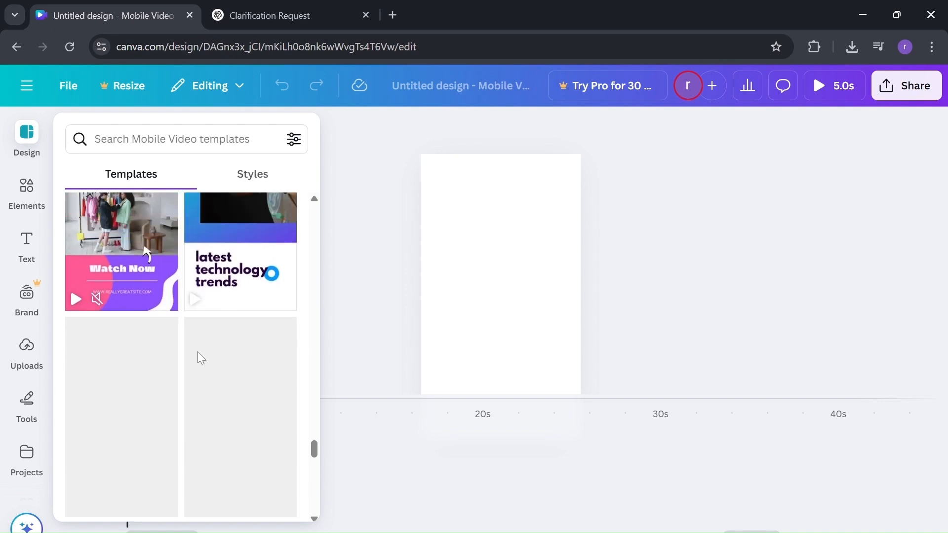
pyautogui.scroll(5, 200, 358)
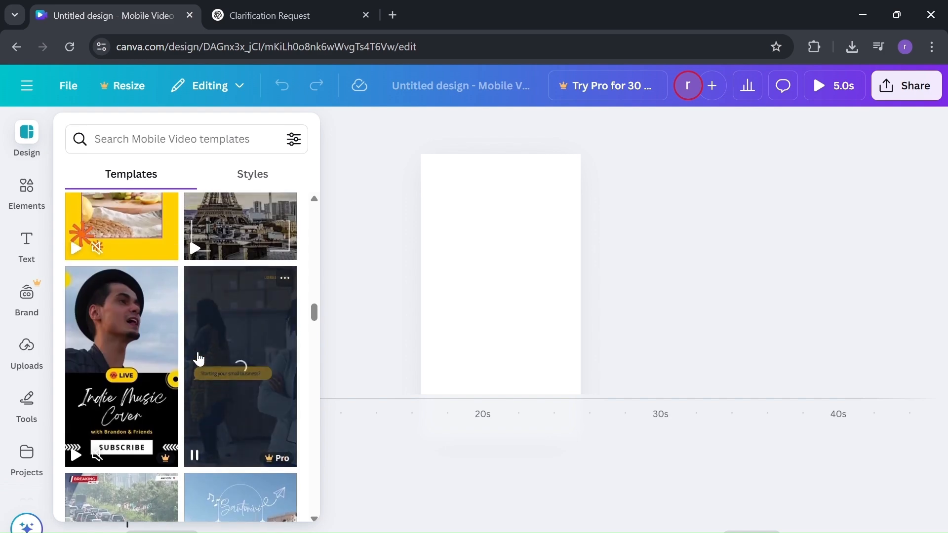
pyautogui.scroll(3, 199, 358)
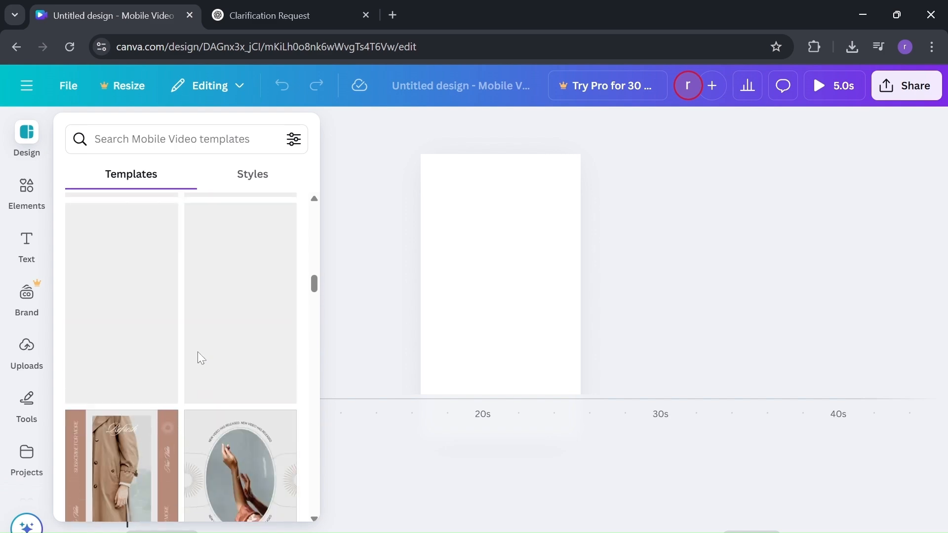
pyautogui.scroll(-5, 200, 358)
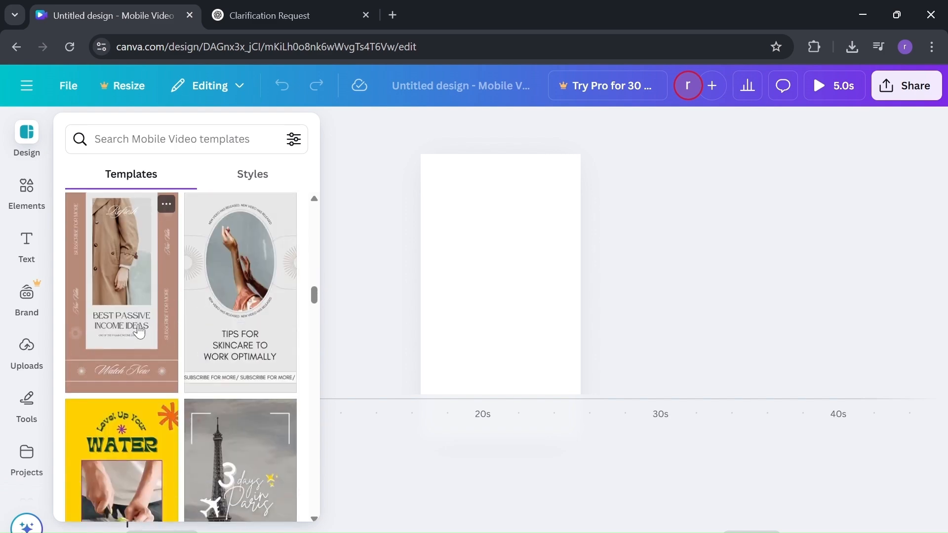
pyautogui.scroll(5, 139, 330)
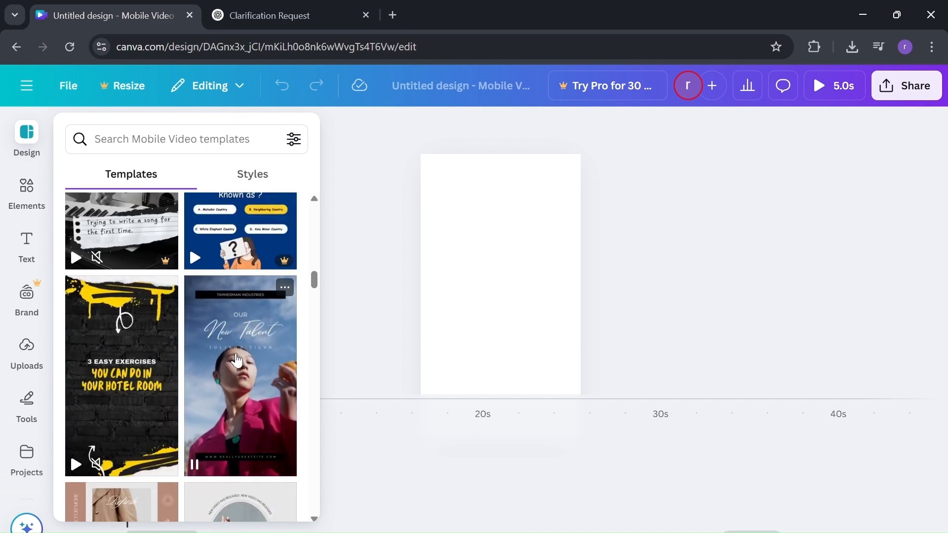
pyautogui.scroll(3, 237, 360)
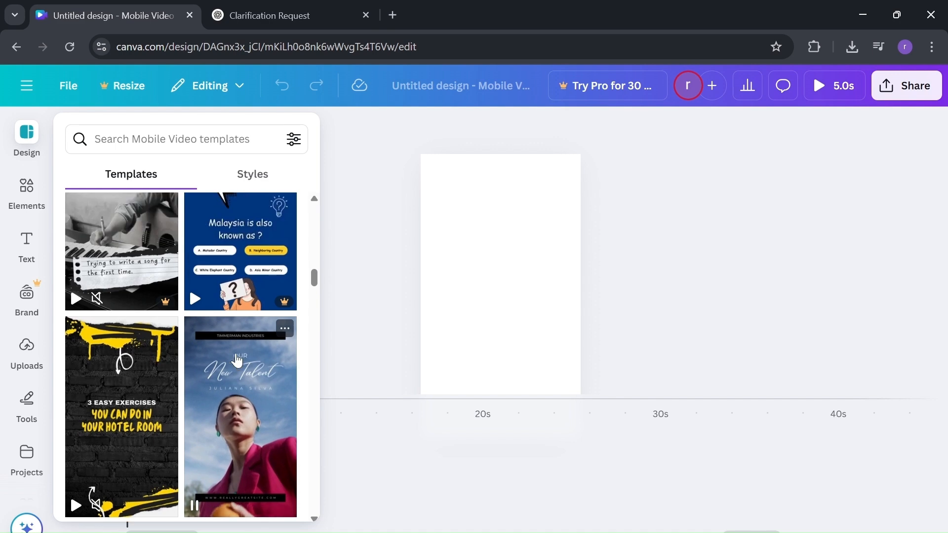
pyautogui.scroll(3, 237, 360)
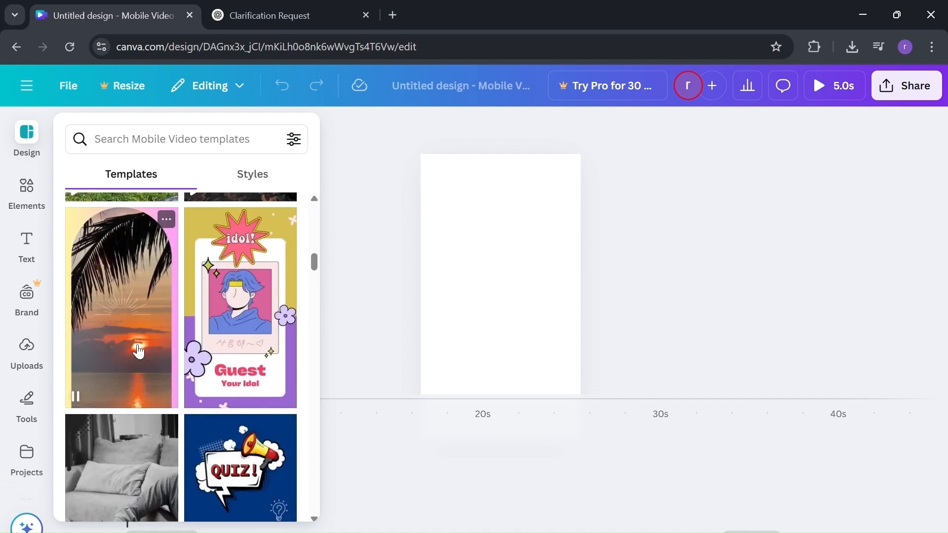
pyautogui.click(139, 348)
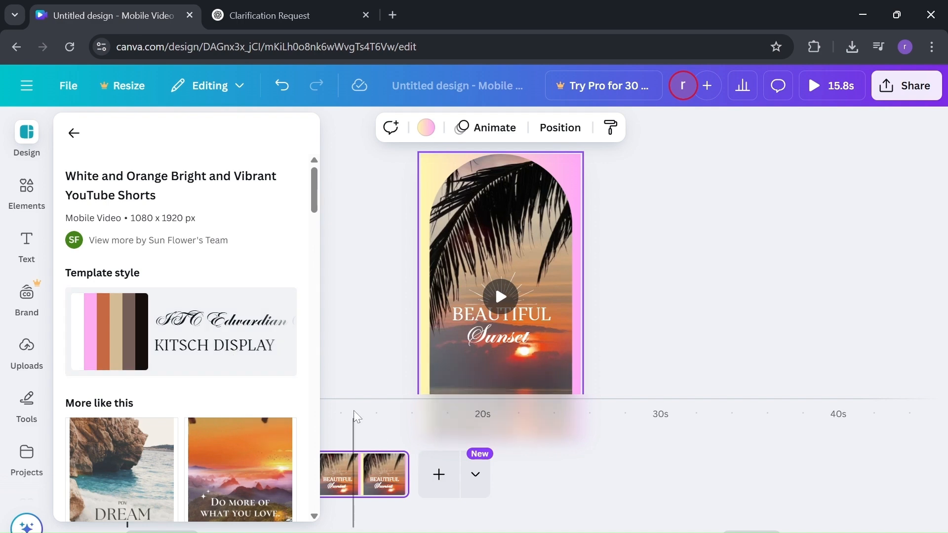
pyautogui.scroll(-4, 225, 373)
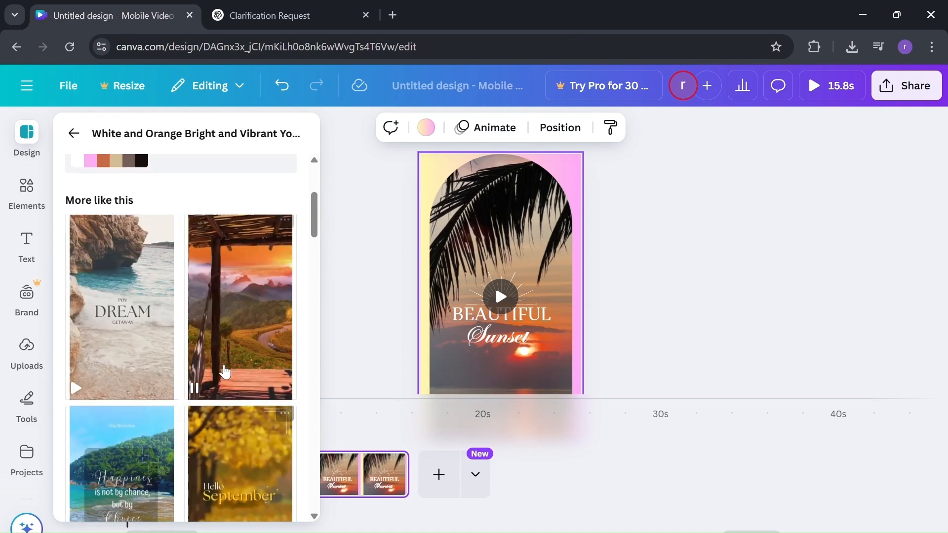
pyautogui.click(226, 370)
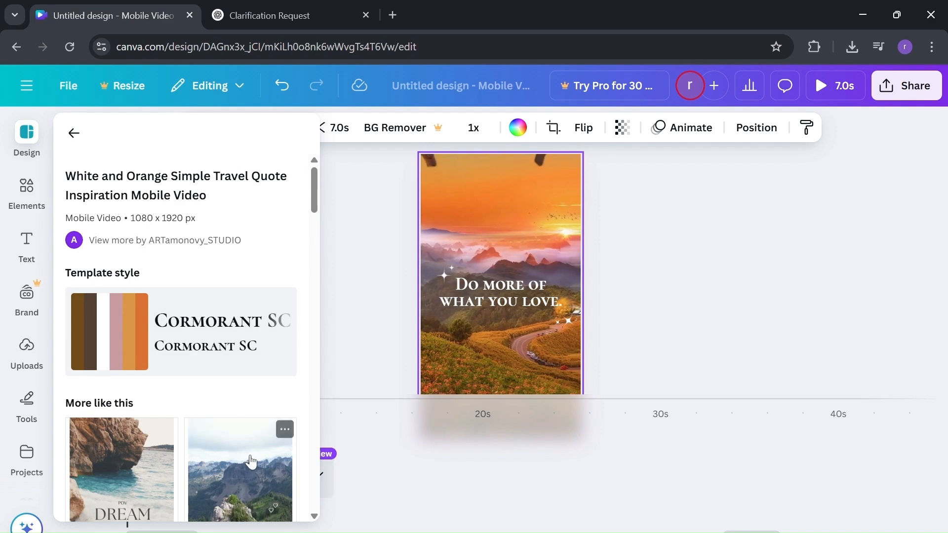
pyautogui.scroll(-3, 250, 462)
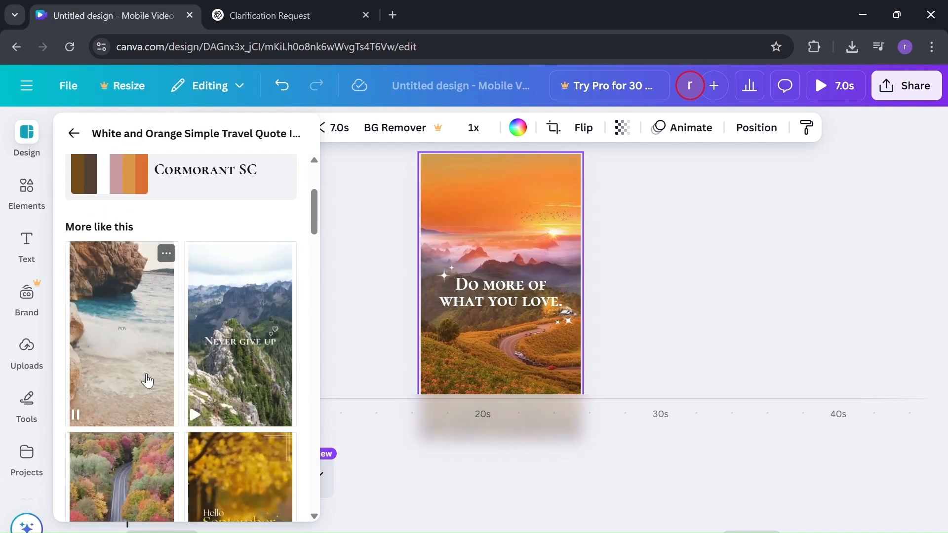
pyautogui.moveTo(147, 380); pyautogui.dragTo(357, 493)
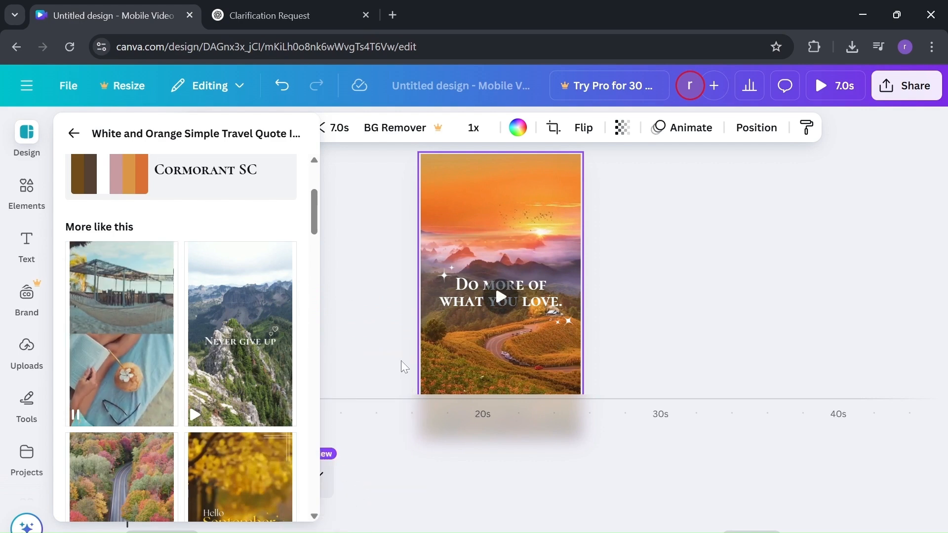
pyautogui.click(346, 226)
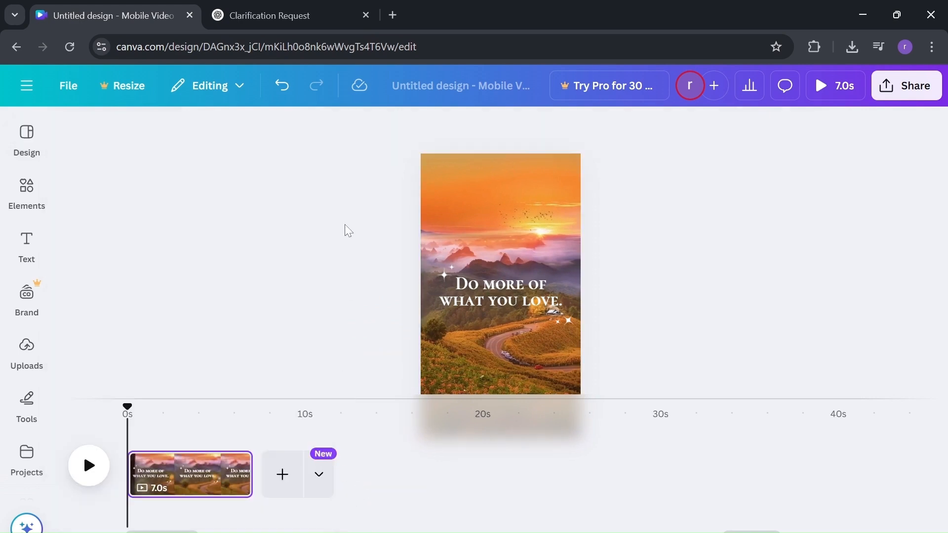
# Step: Add a blank page after the opening clip and fill it with the DREAM template
pyautogui.click(282, 474)
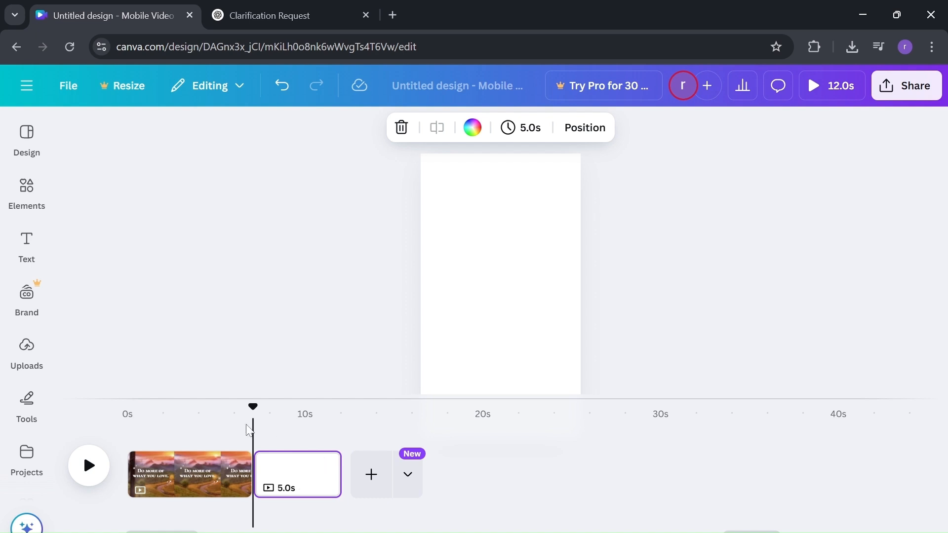
pyautogui.click(27, 139)
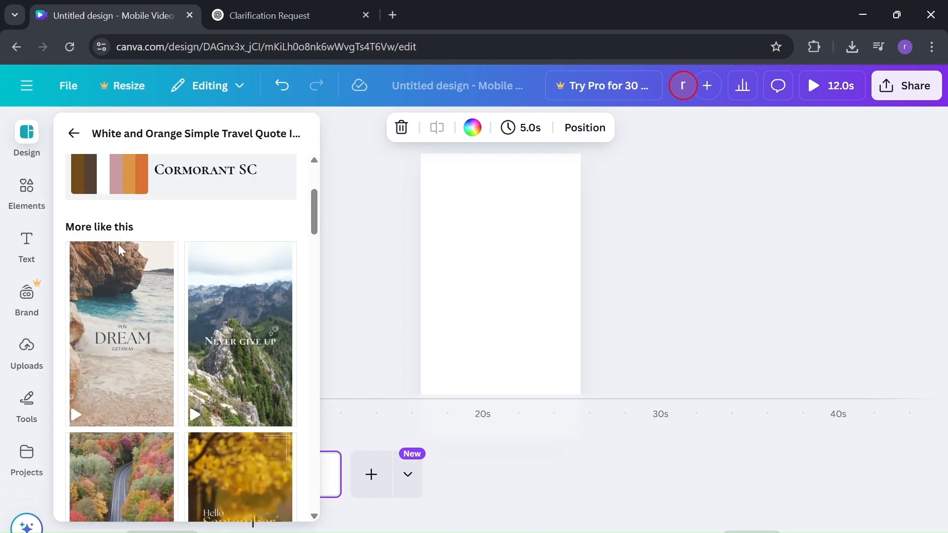
pyautogui.moveTo(117, 245); pyautogui.dragTo(156, 351)
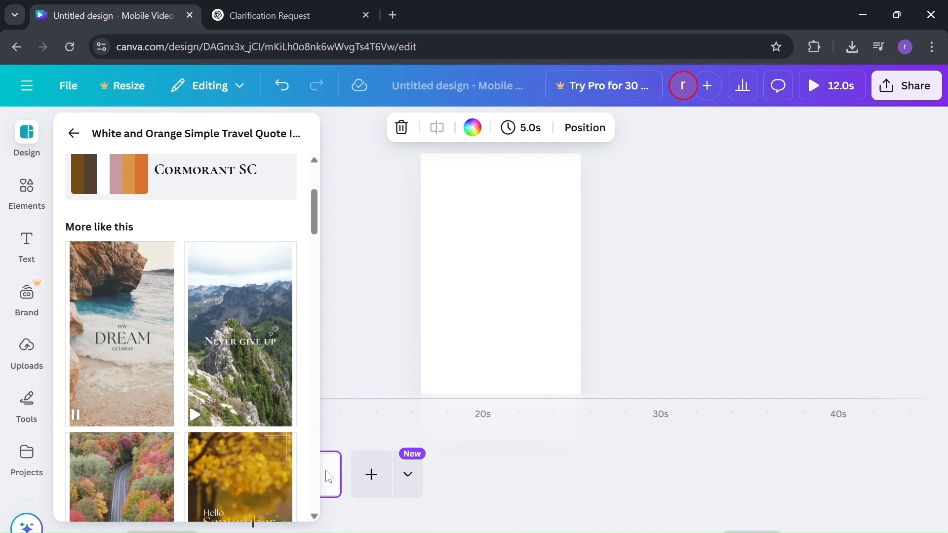
pyautogui.click(156, 350)
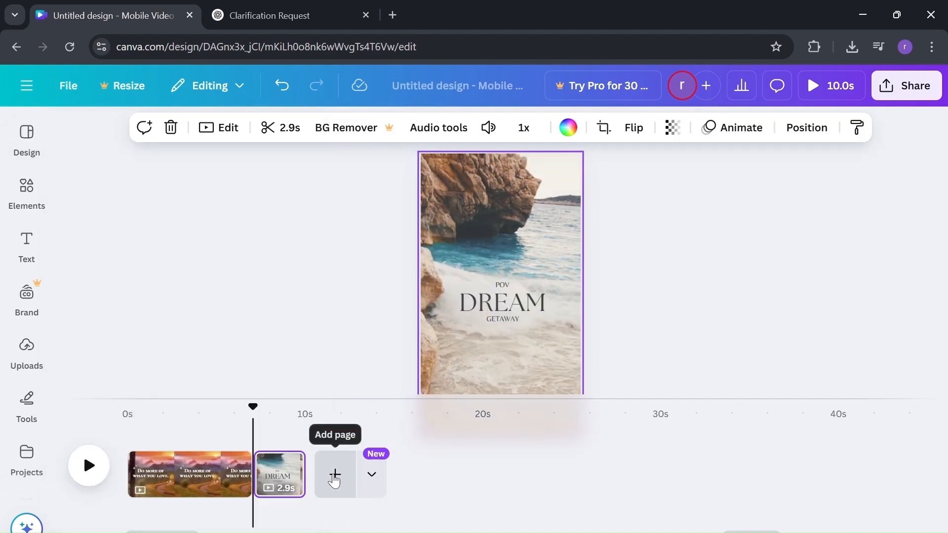
# Step: Add another page and fill it with the palm-tree clip from the DREAM template
pyautogui.click(335, 477)
pyautogui.click(31, 174)
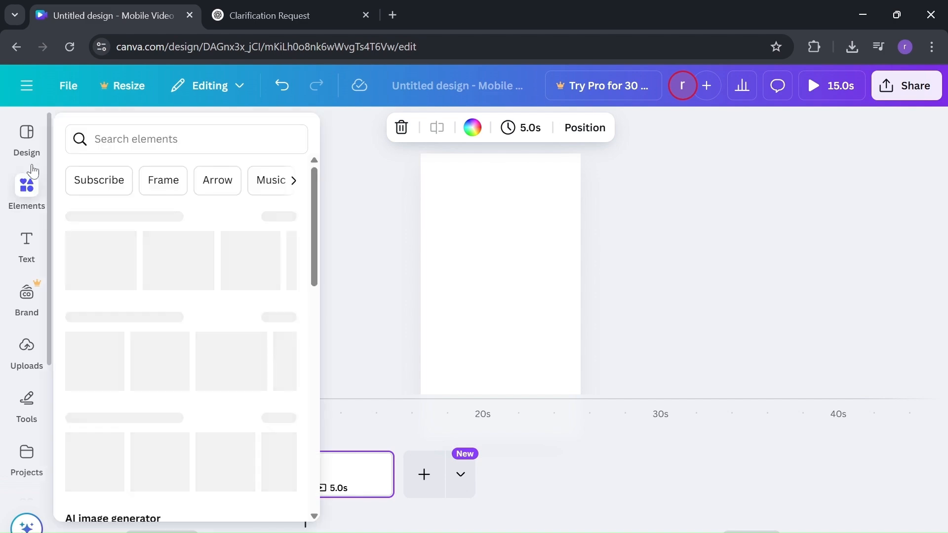
pyautogui.click(27, 148)
pyautogui.scroll(-2, 164, 356)
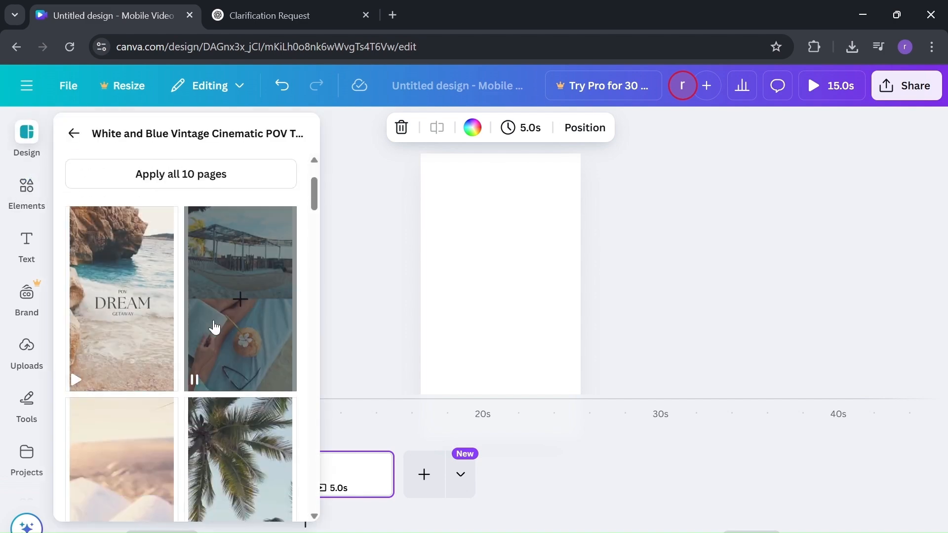
pyautogui.scroll(-3, 213, 331)
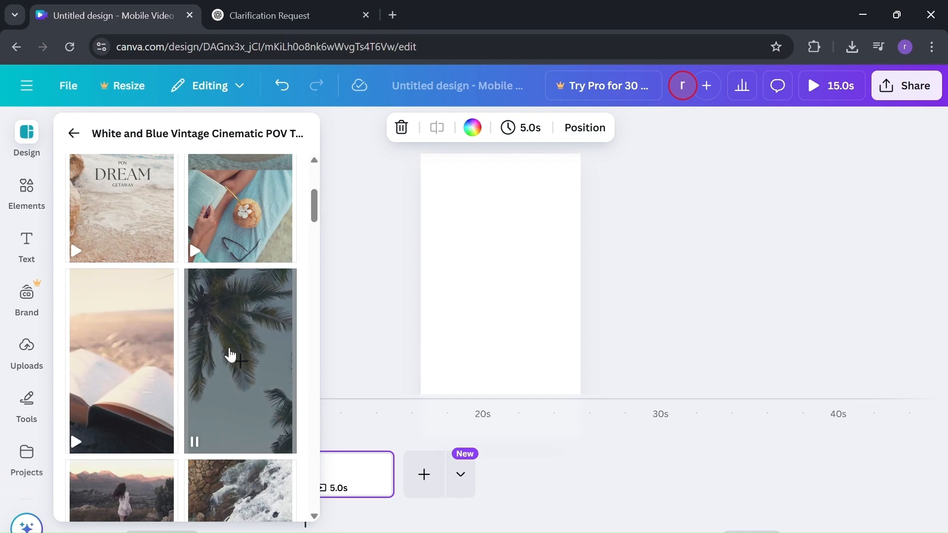
pyautogui.click(230, 354)
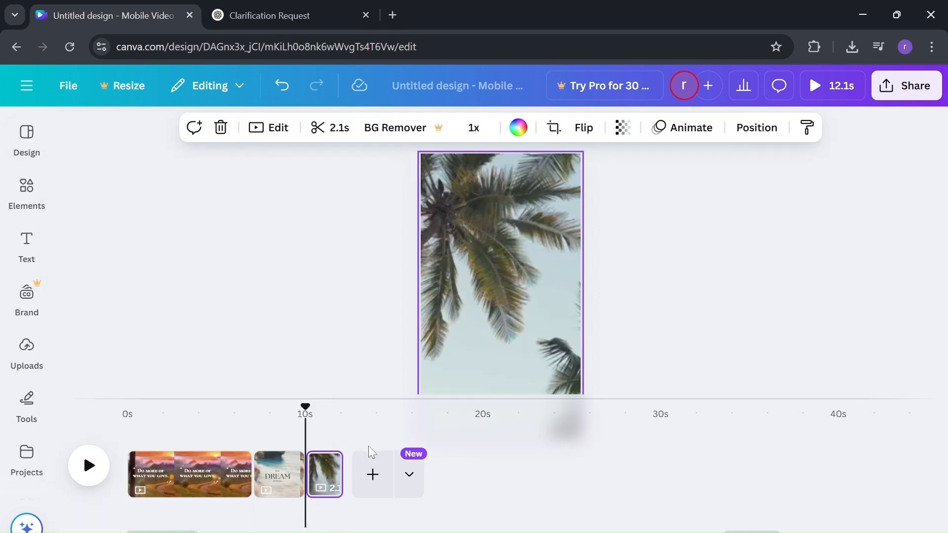
# Step: Add a third page with the coffee-and-pancake clip, then list the uploaded videos
pyautogui.click(373, 474)
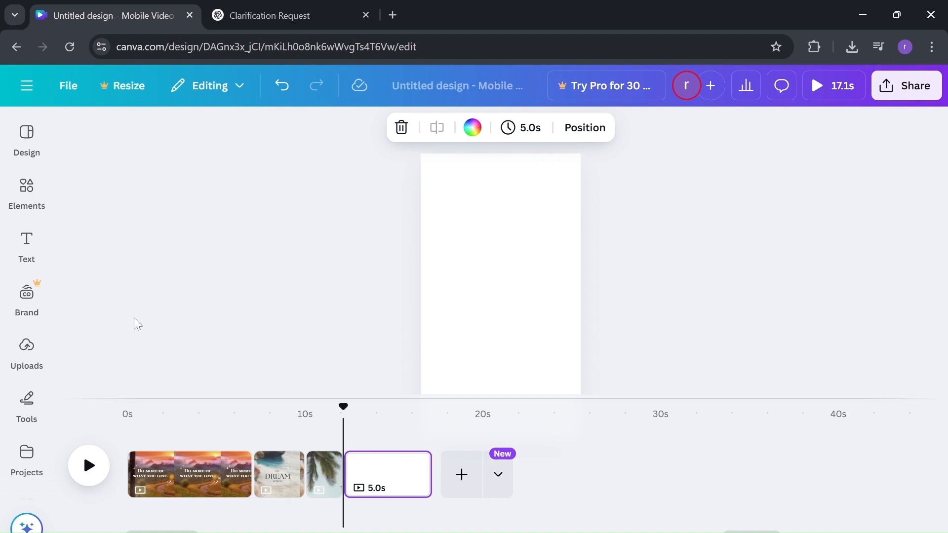
pyautogui.click(27, 124)
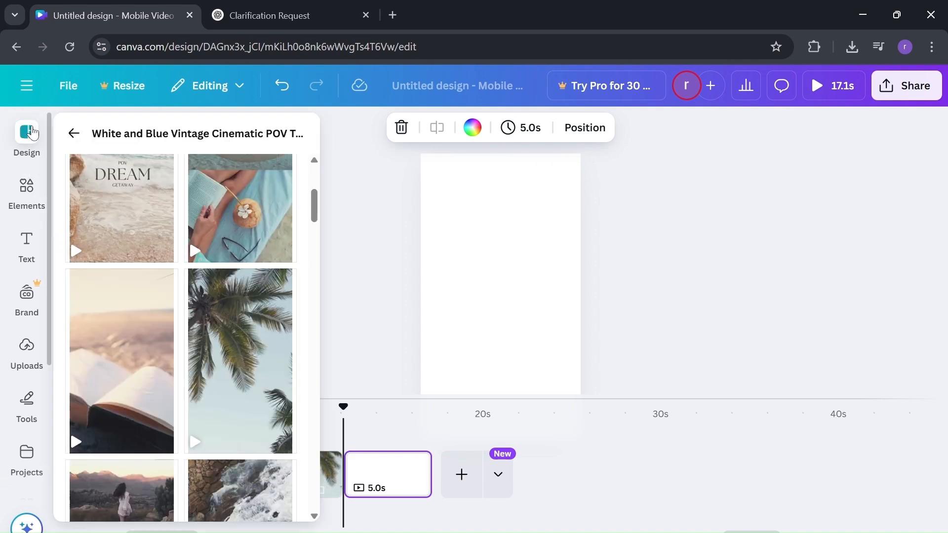
pyautogui.scroll(-2, 116, 226)
pyautogui.scroll(-4, 116, 226)
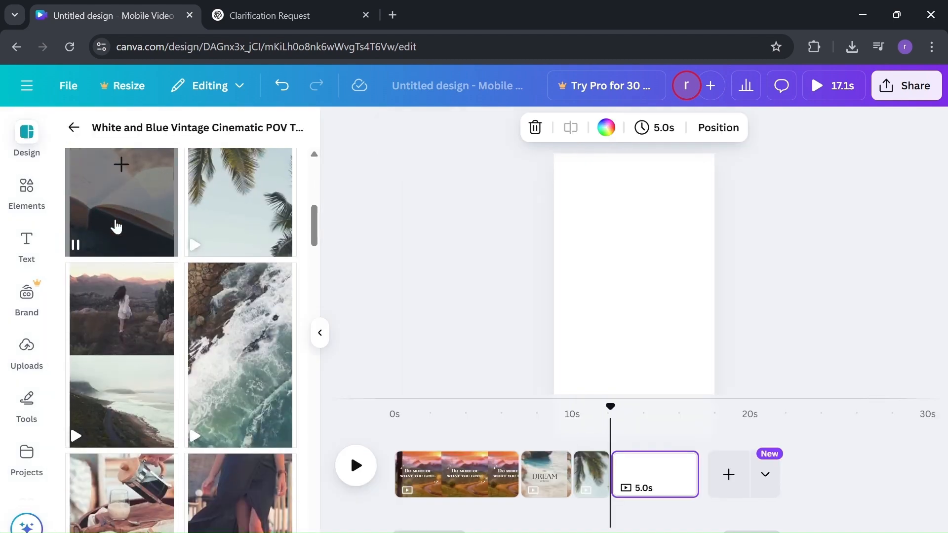
pyautogui.click(125, 402)
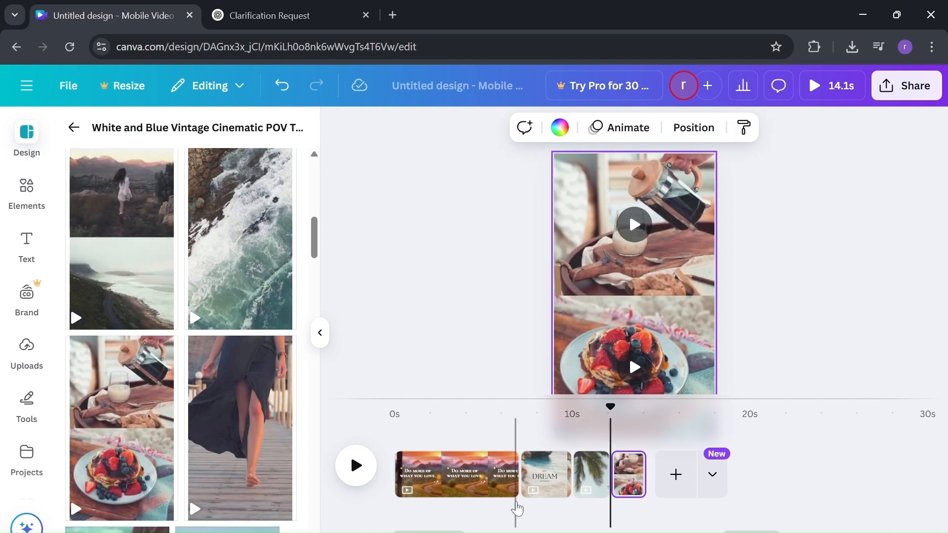
pyautogui.click(360, 332)
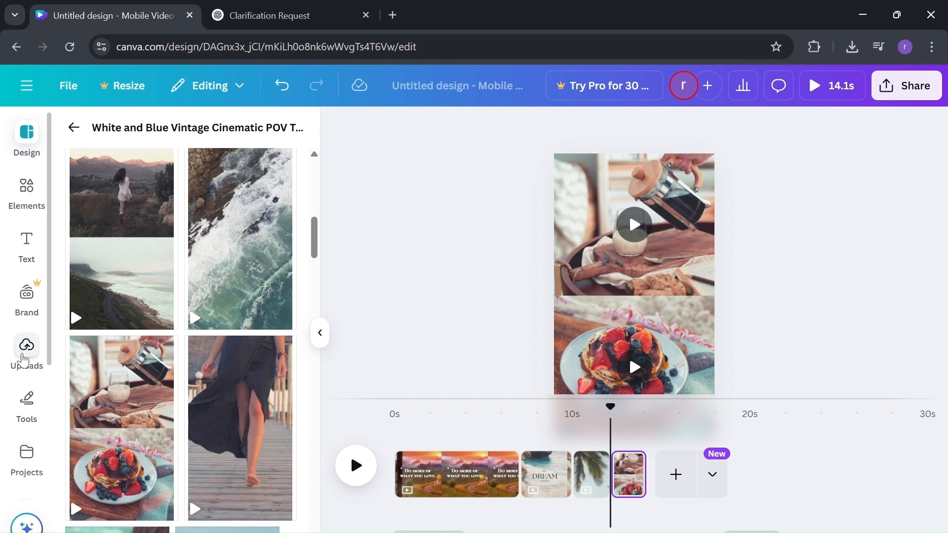
pyautogui.click(24, 360)
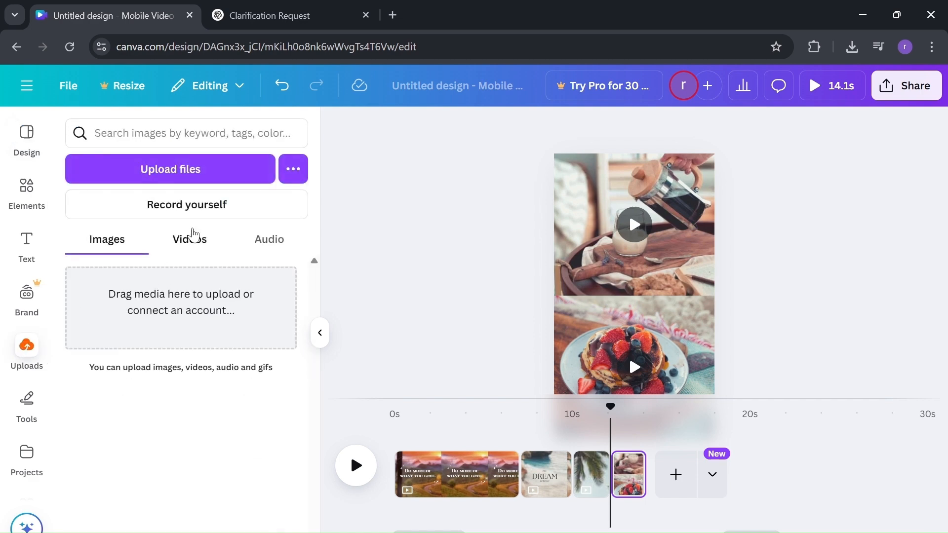
pyautogui.click(193, 236)
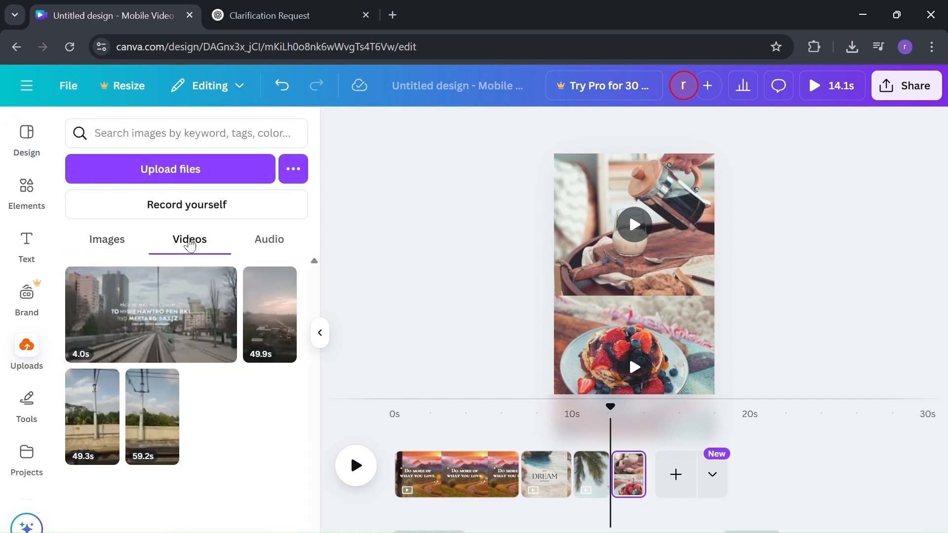
# Step: Add the 49.9s uploaded video to the first page
pyautogui.moveTo(144, 395)
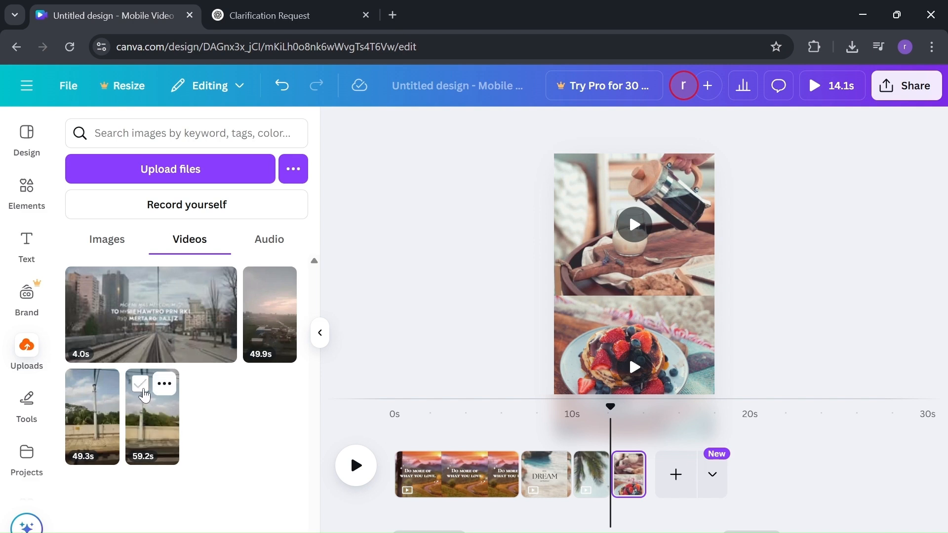
pyautogui.click(141, 385)
pyautogui.click(80, 383)
pyautogui.click(258, 284)
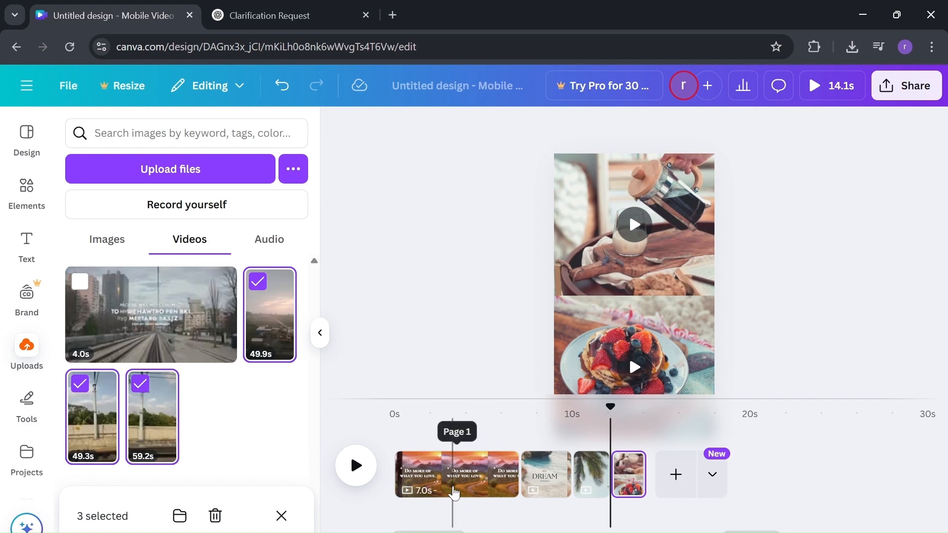
pyautogui.click(454, 493)
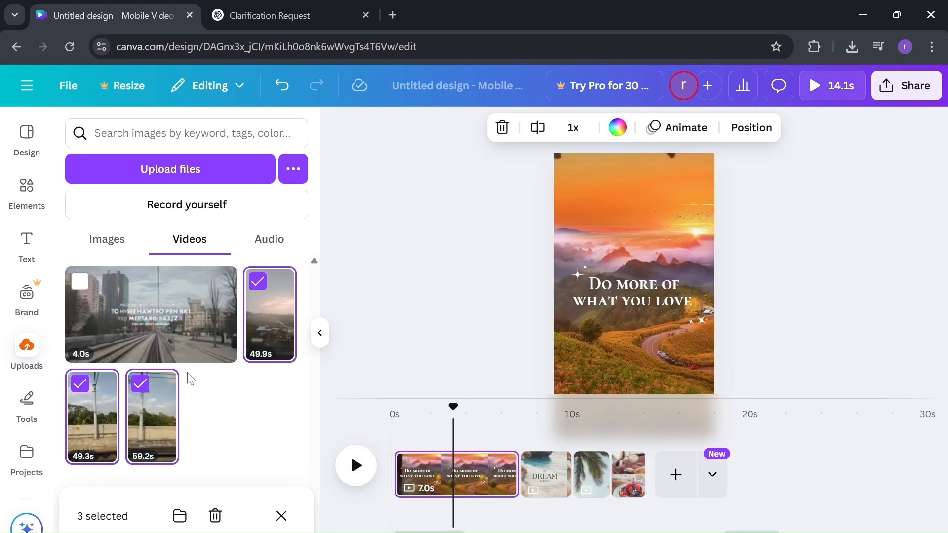
pyautogui.click(140, 385)
pyautogui.click(81, 384)
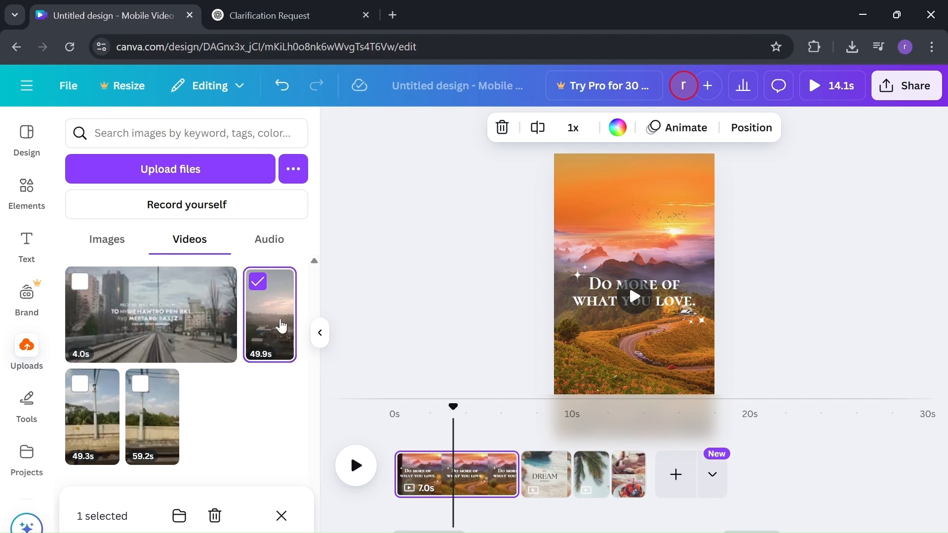
pyautogui.click(278, 326)
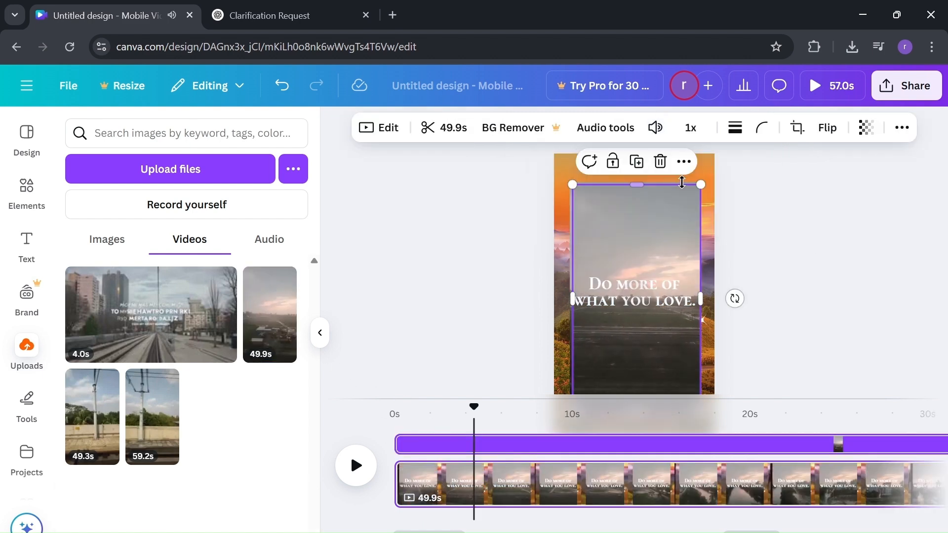
# Step: Enlarge and reposition the 49.9s clip so it fills the page behind the quote
pyautogui.moveTo(698, 186); pyautogui.dragTo(717, 153)
pyautogui.moveTo(680, 195); pyautogui.dragTo(662, 193)
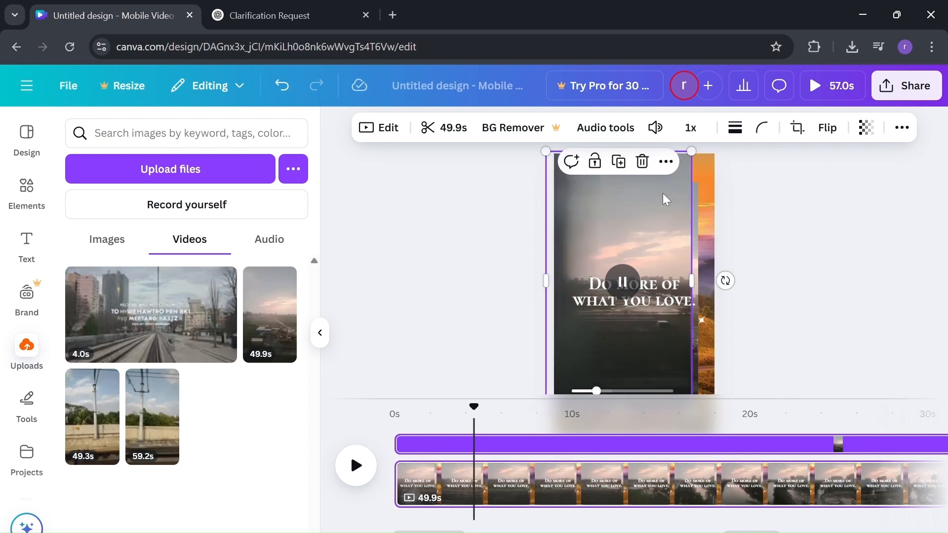
pyautogui.moveTo(701, 151); pyautogui.dragTo(767, 157)
pyautogui.moveTo(660, 182)
pyautogui.mouseDown()
pyautogui.moveTo(677, 191)
pyautogui.moveTo(669, 194)
pyautogui.mouseUp()
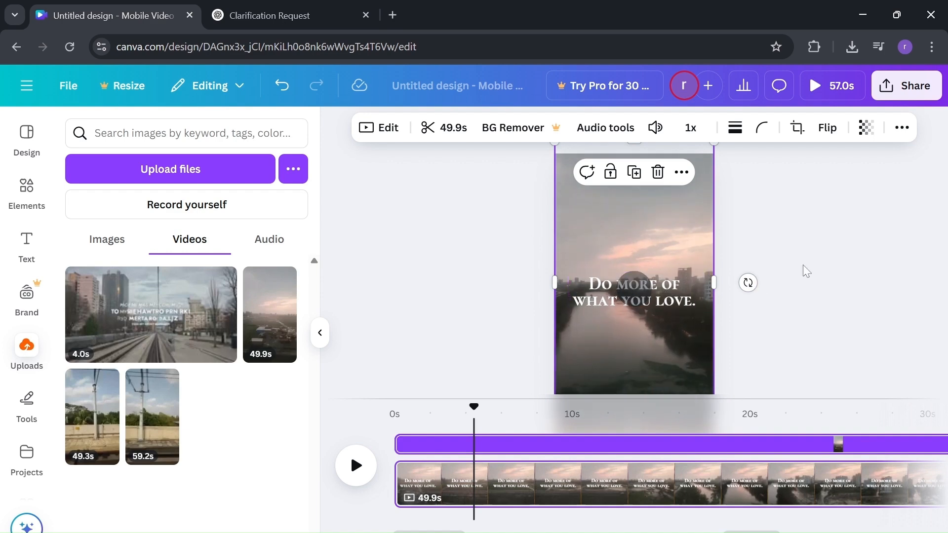
pyautogui.hscroll(2, 767, 453)
pyautogui.hscroll(10, 767, 453)
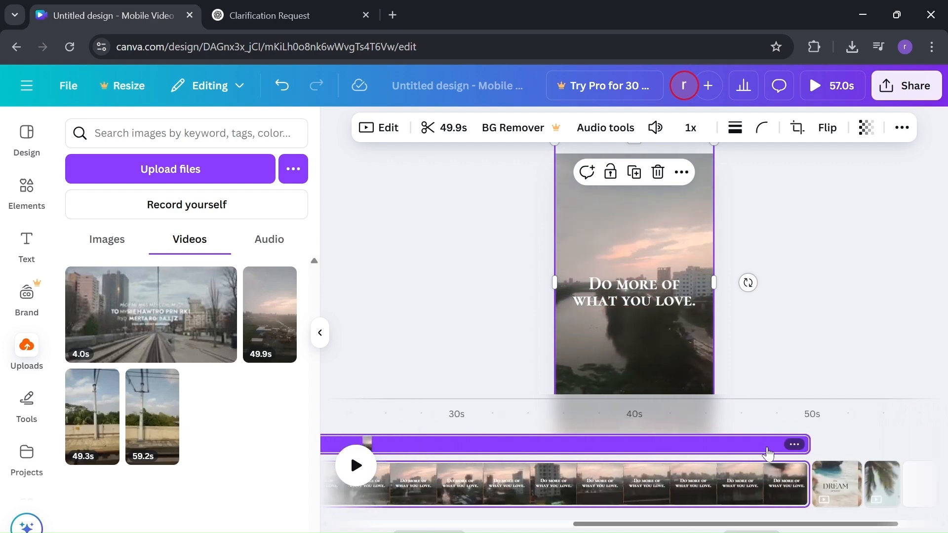
# Step: Mute the DREAM page's existing clip by dragging its volume to 0
pyautogui.click(755, 475)
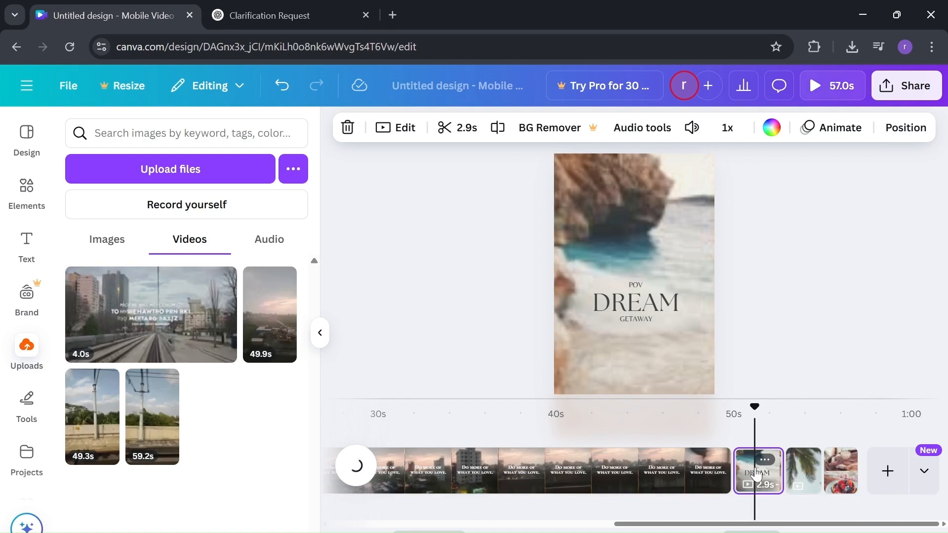
pyautogui.click(692, 128)
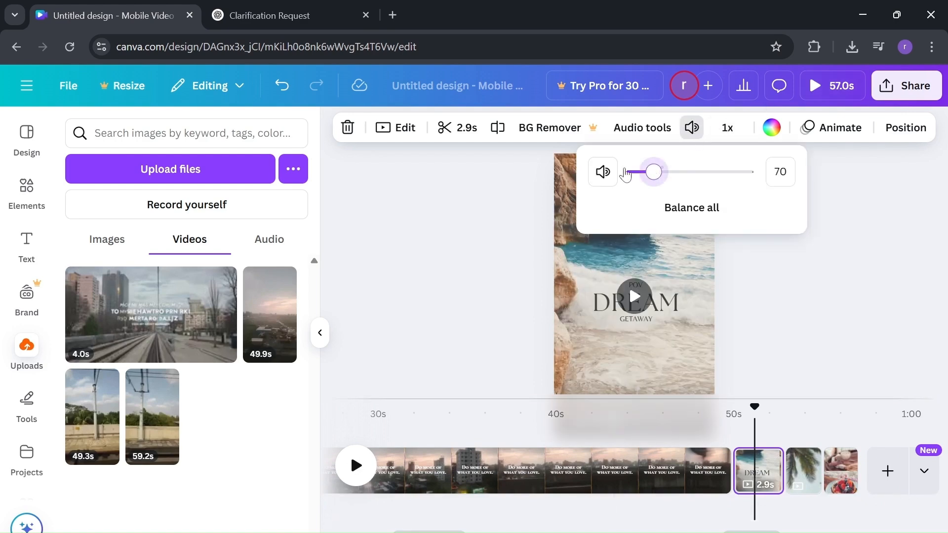
pyautogui.moveTo(653, 172); pyautogui.dragTo(591, 173)
pyautogui.click(105, 414)
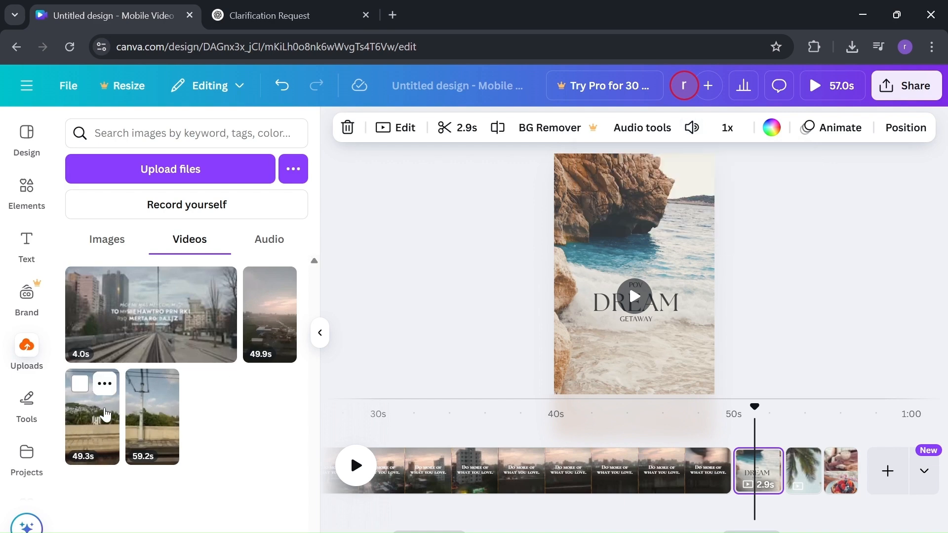
# Step: Add the 49.3s upload to the DREAM scene and set its volume to 0
pyautogui.click(106, 414)
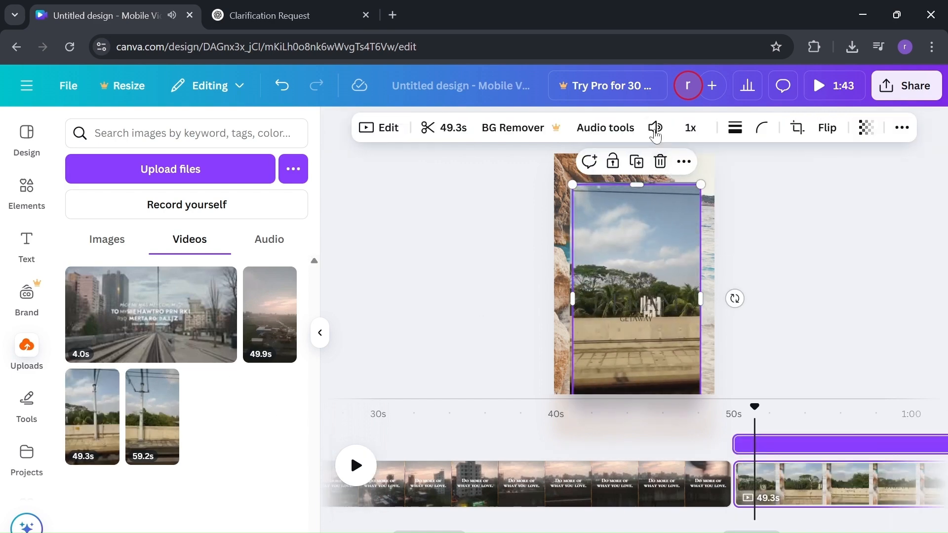
pyautogui.click(655, 131)
pyautogui.click(655, 133)
pyautogui.click(654, 130)
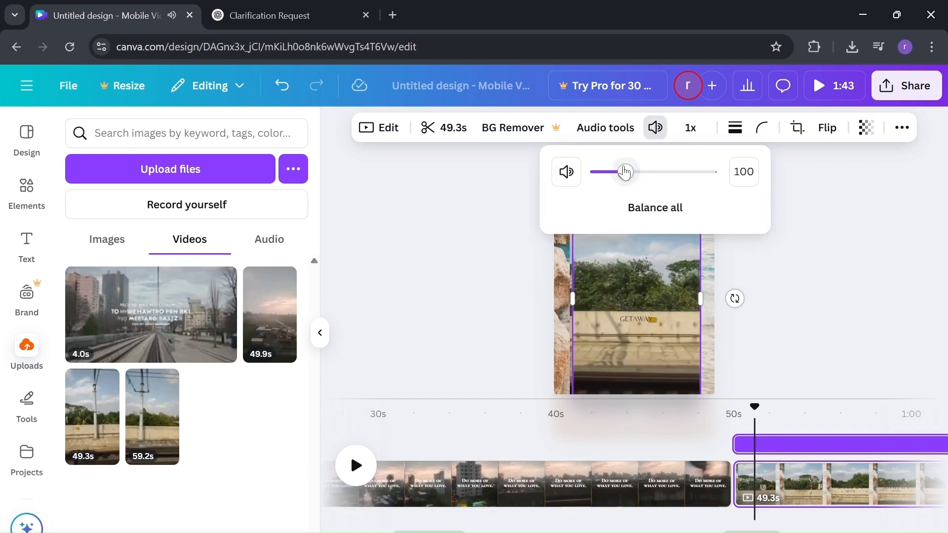
pyautogui.moveTo(625, 172); pyautogui.dragTo(596, 172)
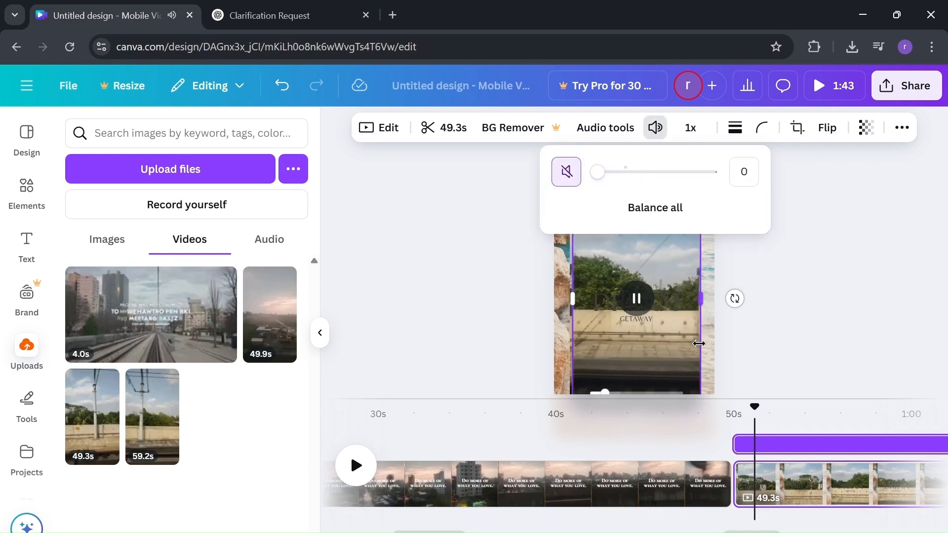
pyautogui.click(683, 344)
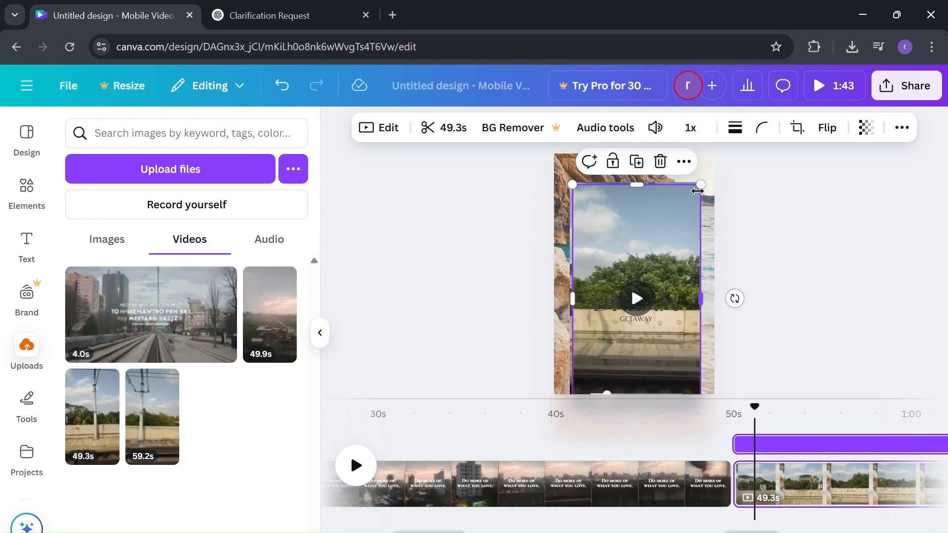
# Step: Enlarge the 49.3s clip about 1.5x and centre it to cover the page
pyautogui.moveTo(697, 191); pyautogui.dragTo(765, 84)
pyautogui.moveTo(681, 186); pyautogui.dragTo(647, 220)
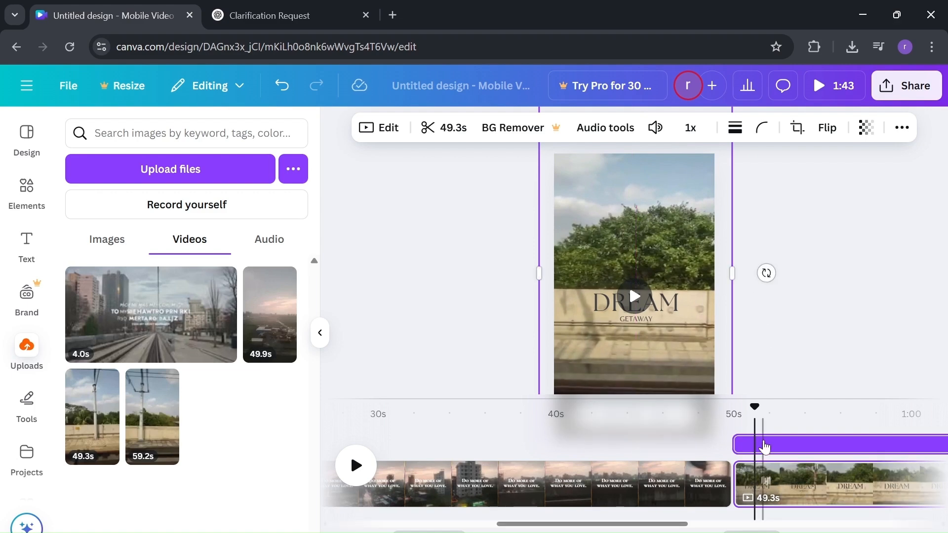
pyautogui.hscroll(10, 762, 446)
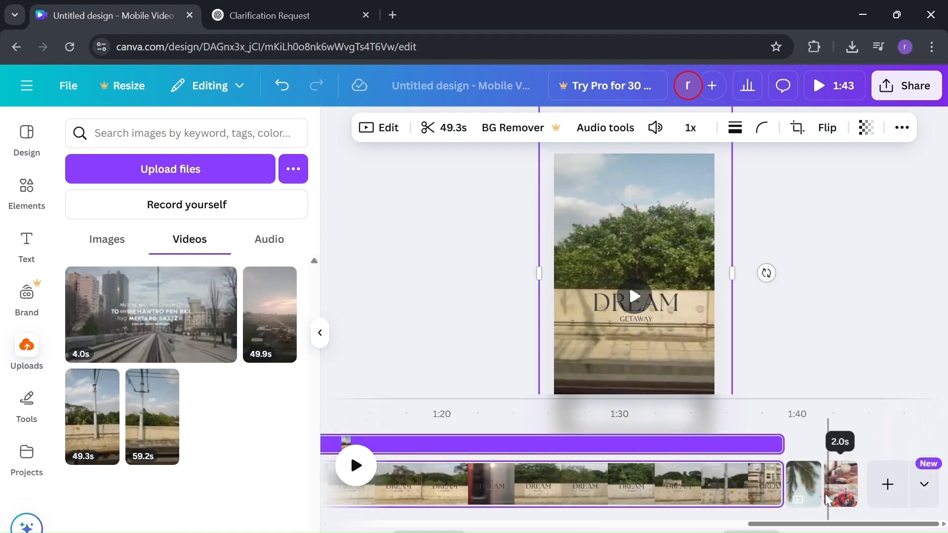
pyautogui.click(803, 479)
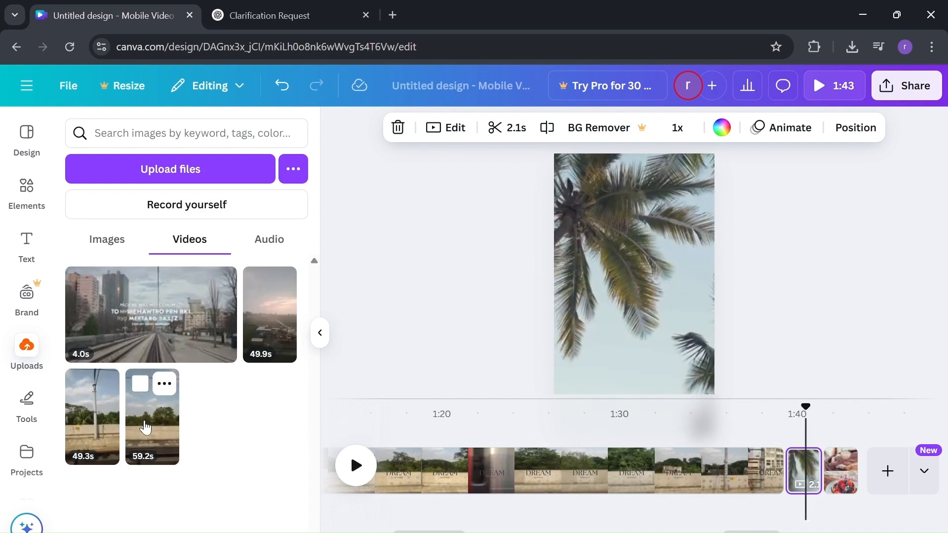
# Step: Add the 59.2s upload to the palm tree scene and mute it
pyautogui.click(145, 427)
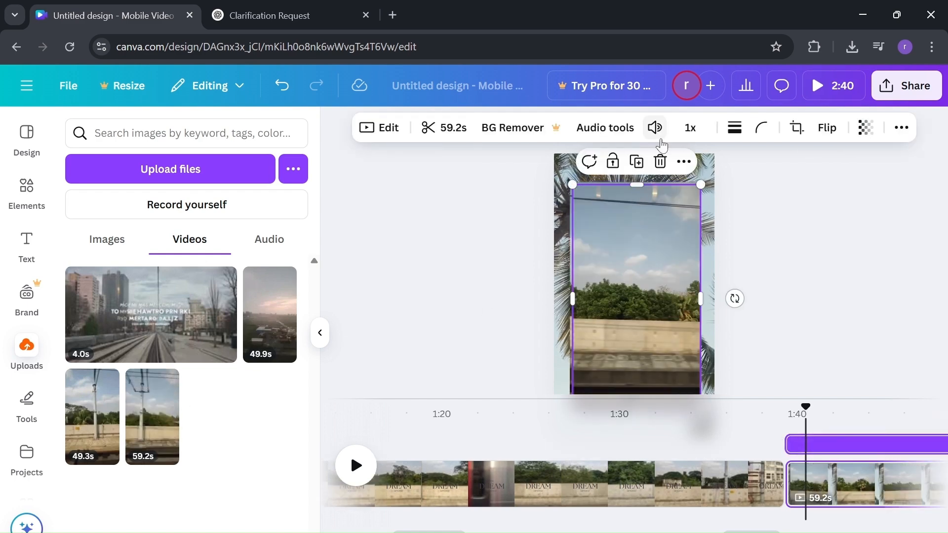
pyautogui.click(656, 127)
pyautogui.click(565, 171)
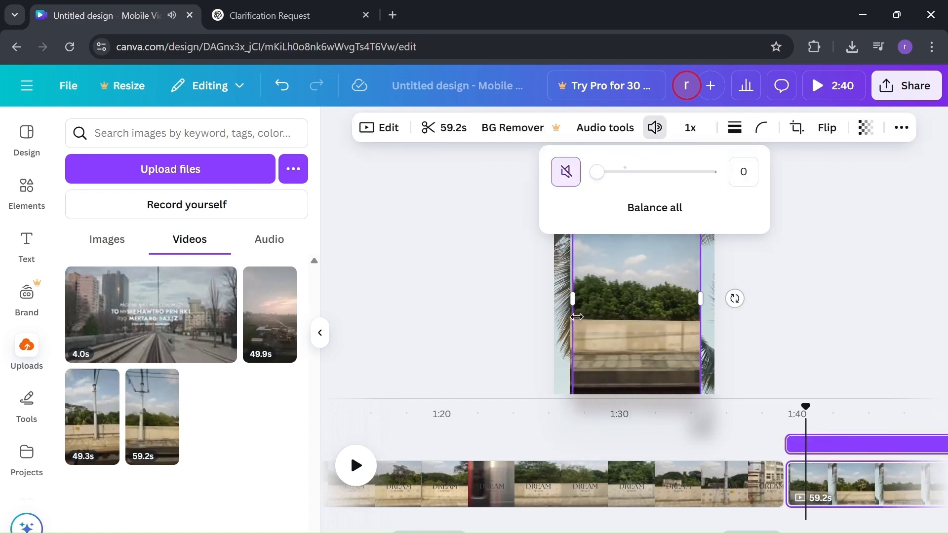
pyautogui.click(645, 339)
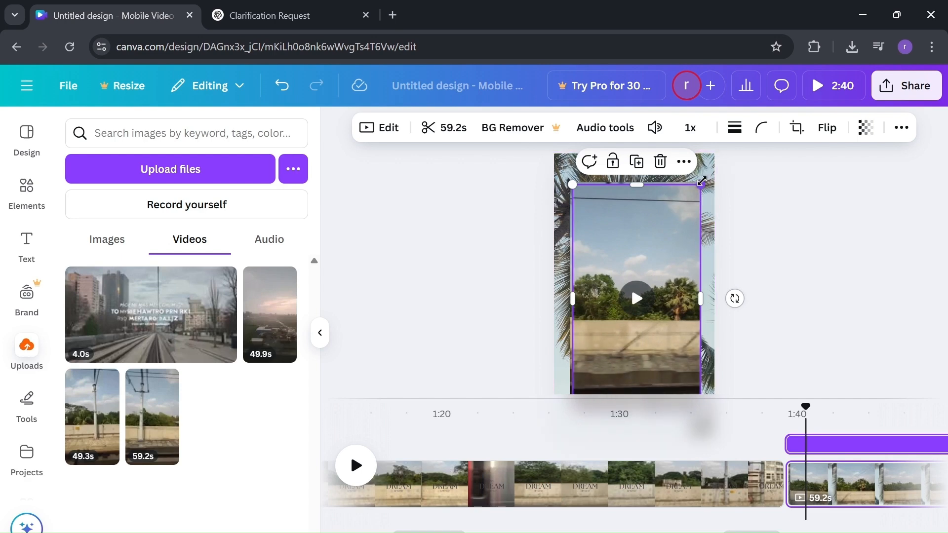
# Step: Resize and move the 59.2s clip to exactly fill the 1080×1920 page
pyautogui.moveTo(702, 181); pyautogui.dragTo(757, 144)
pyautogui.moveTo(689, 189); pyautogui.dragTo(660, 213)
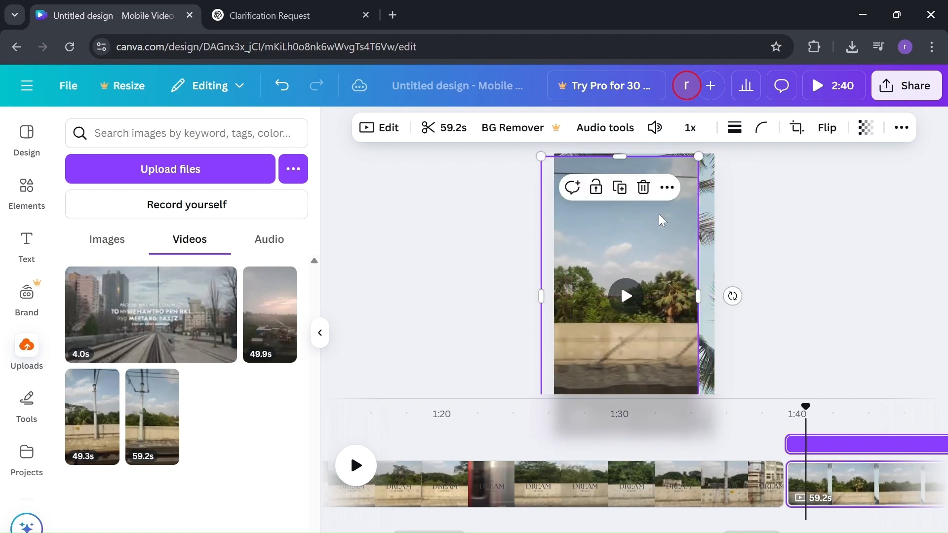
pyautogui.moveTo(698, 156); pyautogui.dragTo(700, 154)
pyautogui.moveTo(646, 215)
pyautogui.mouseDown()
pyautogui.moveTo(673, 211)
pyautogui.moveTo(659, 219)
pyautogui.mouseUp()
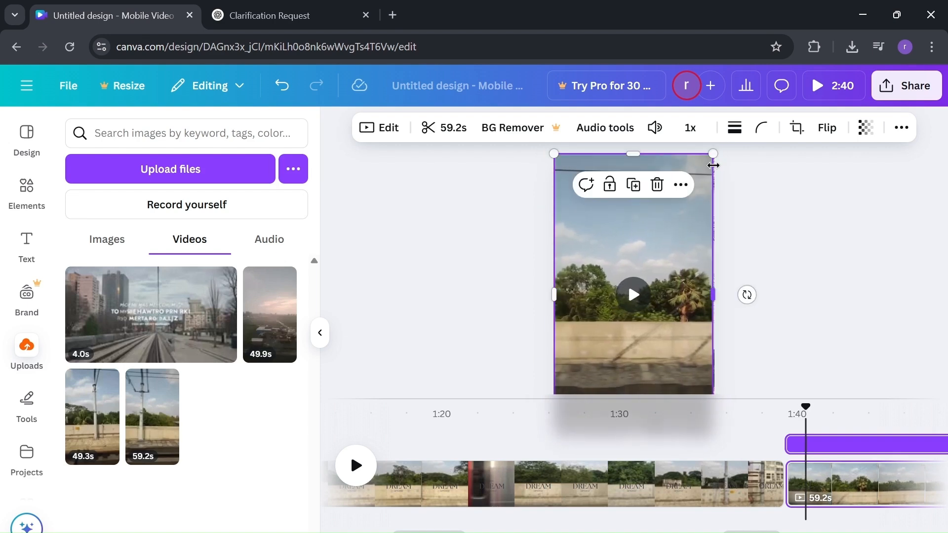
pyautogui.moveTo(712, 155); pyautogui.dragTo(714, 151)
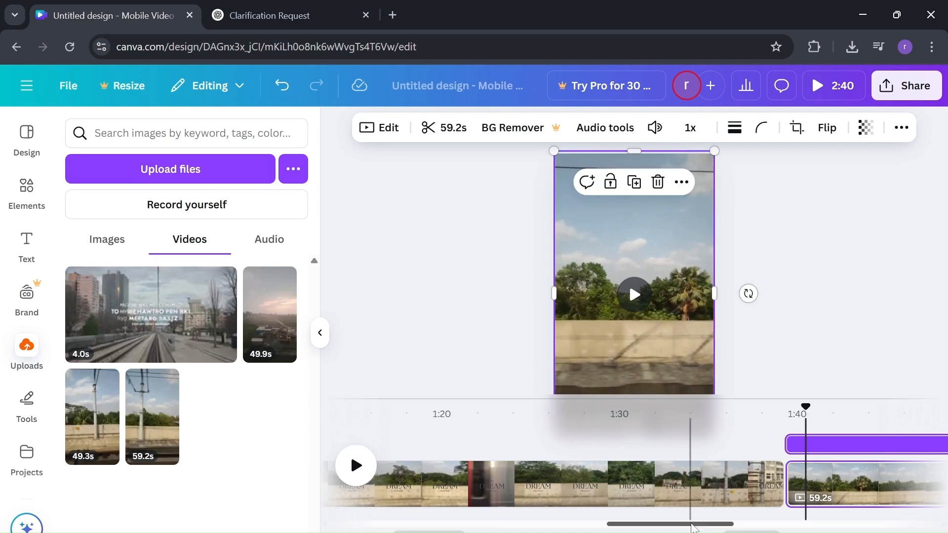
pyautogui.moveTo(692, 524); pyautogui.dragTo(521, 526)
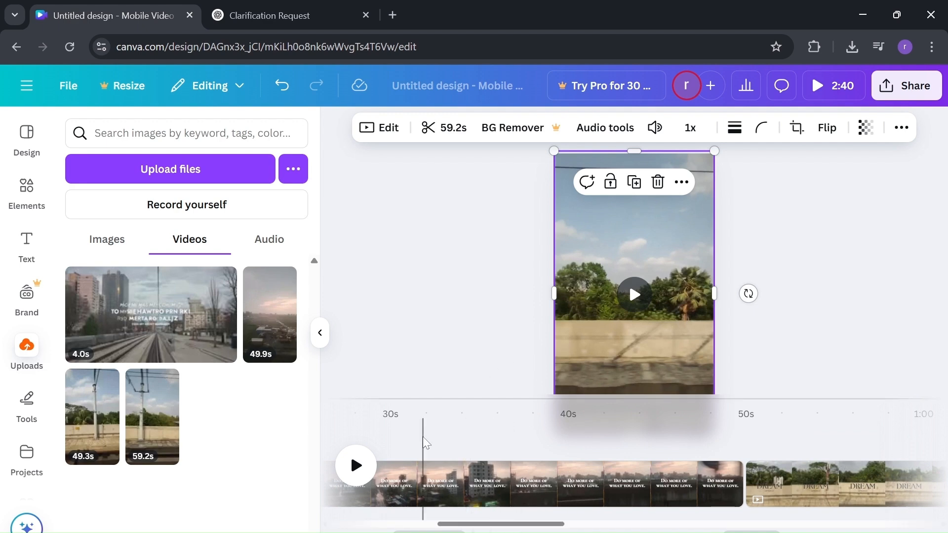
# Step: Add the uploaded metro sound clip at the 30s playhead and set its volume to 0
pyautogui.click(401, 436)
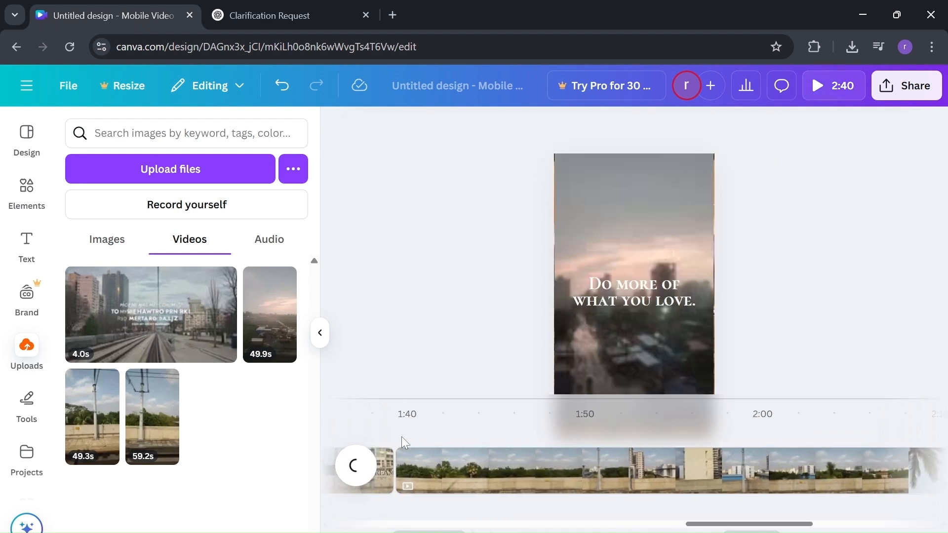
pyautogui.press('space')
pyautogui.press('space')
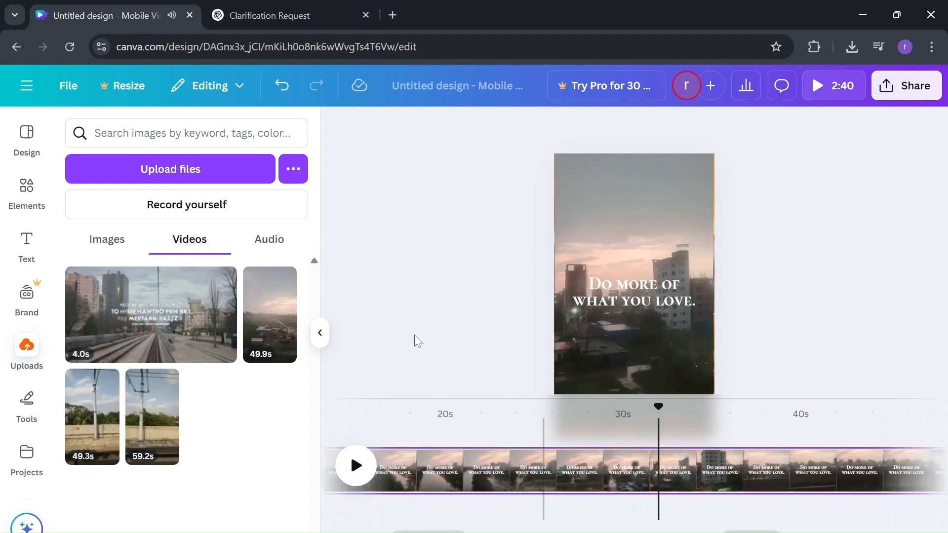
pyautogui.click(273, 250)
pyautogui.moveTo(217, 277)
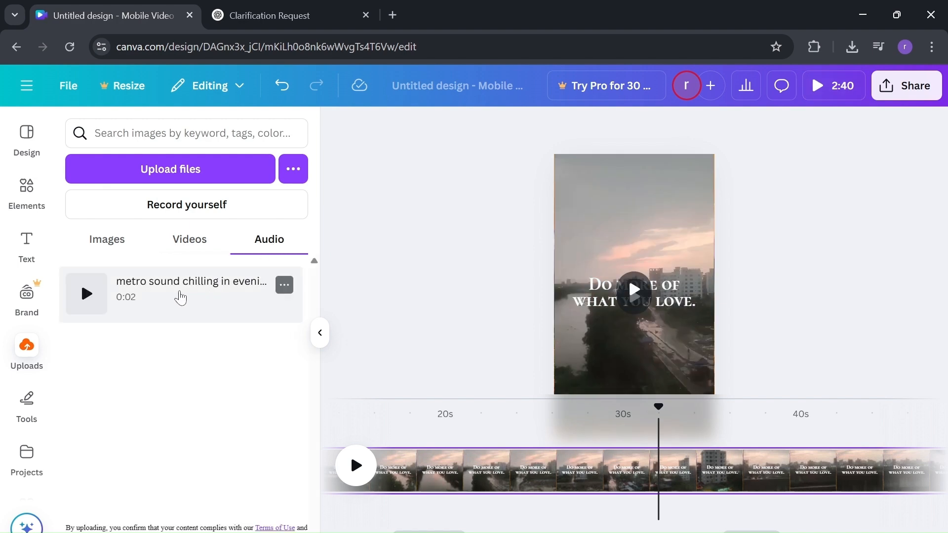
pyautogui.click(255, 294)
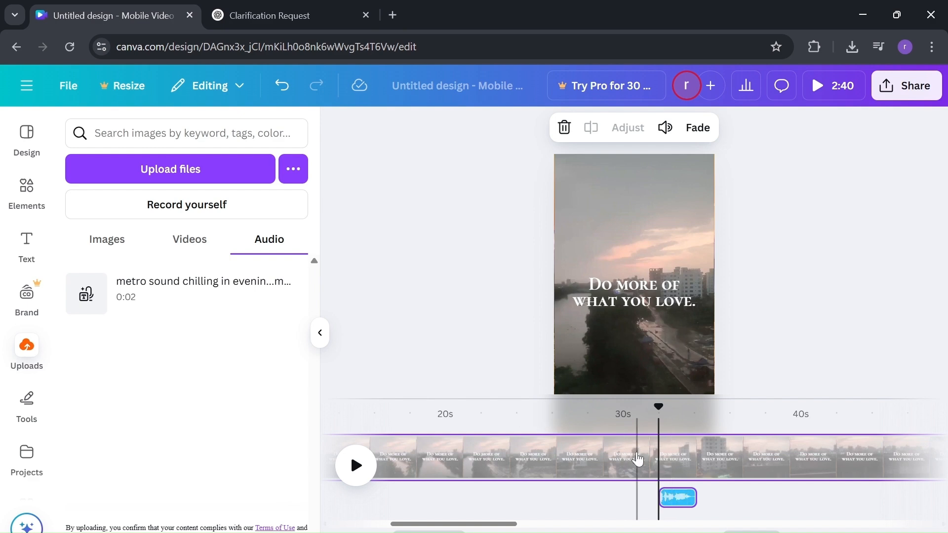
pyautogui.click(666, 128)
pyautogui.moveTo(630, 179); pyautogui.dragTo(542, 178)
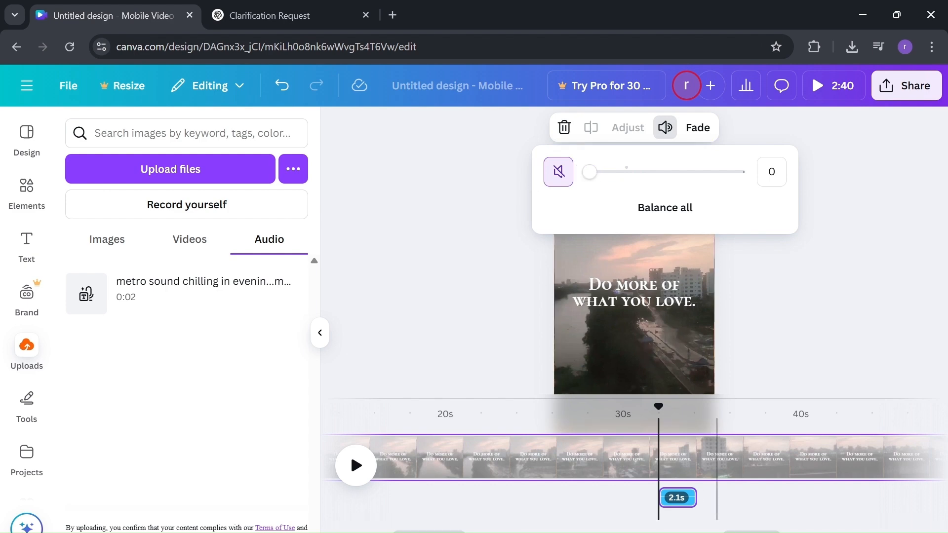
pyautogui.click(381, 294)
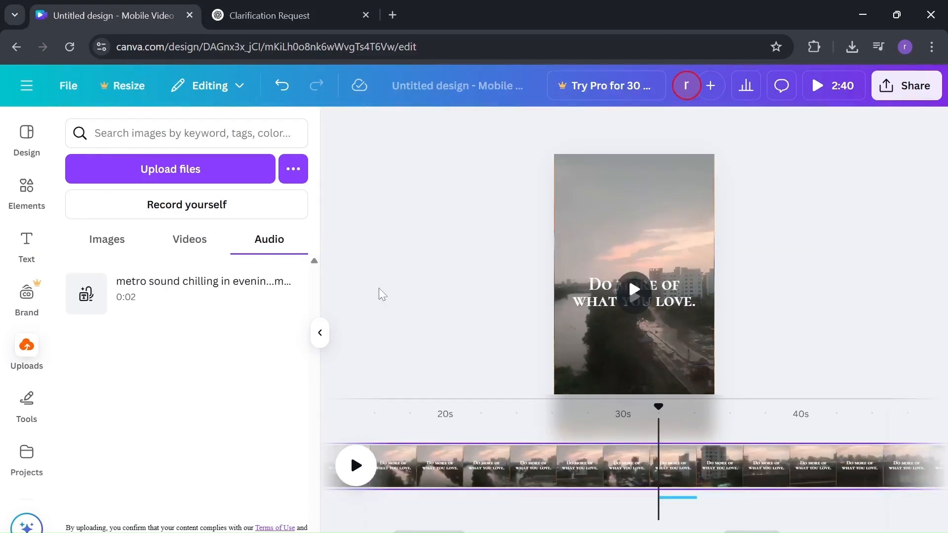
# Step: Mute the sky-and-river background video on the 'Do more of what you love' scene
pyautogui.hotkey('ctrl', 'a')
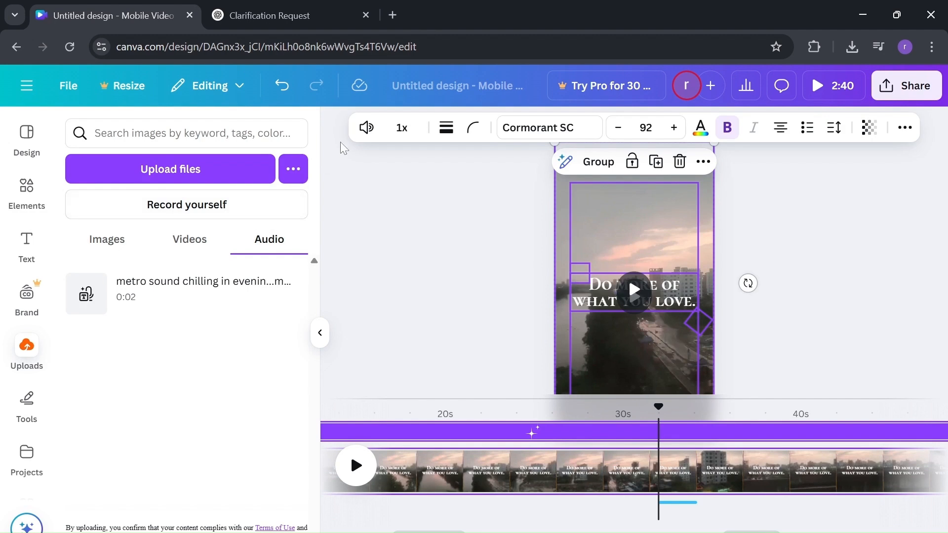
pyautogui.click(364, 128)
pyautogui.click(274, 174)
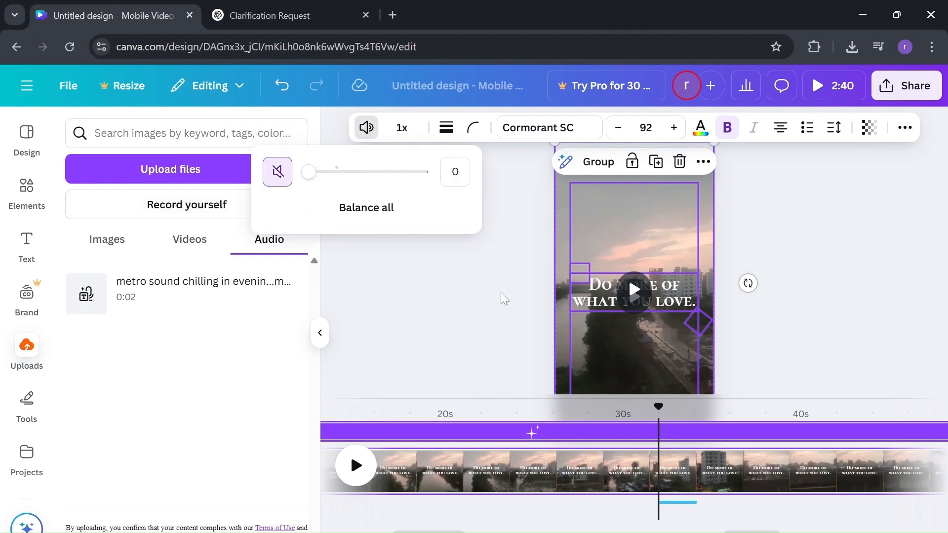
pyautogui.click(627, 281)
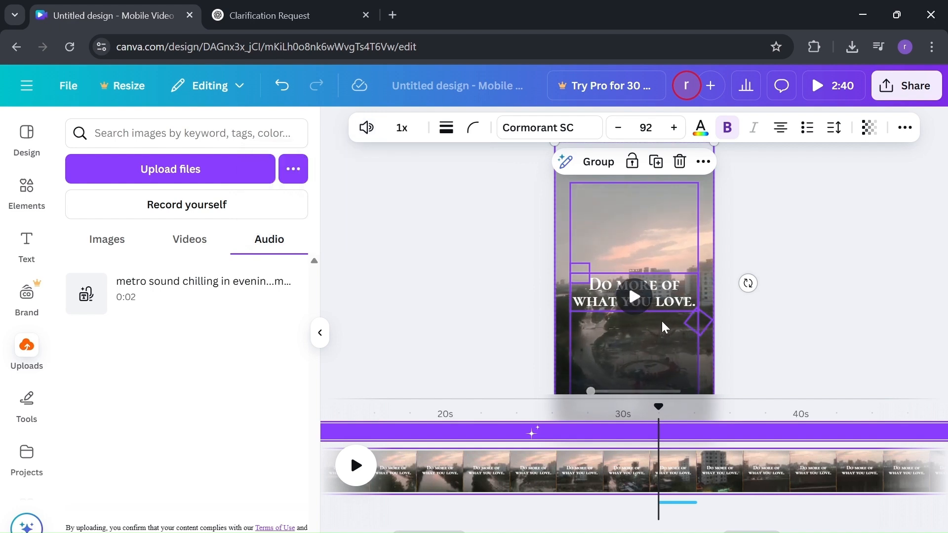
pyautogui.click(527, 332)
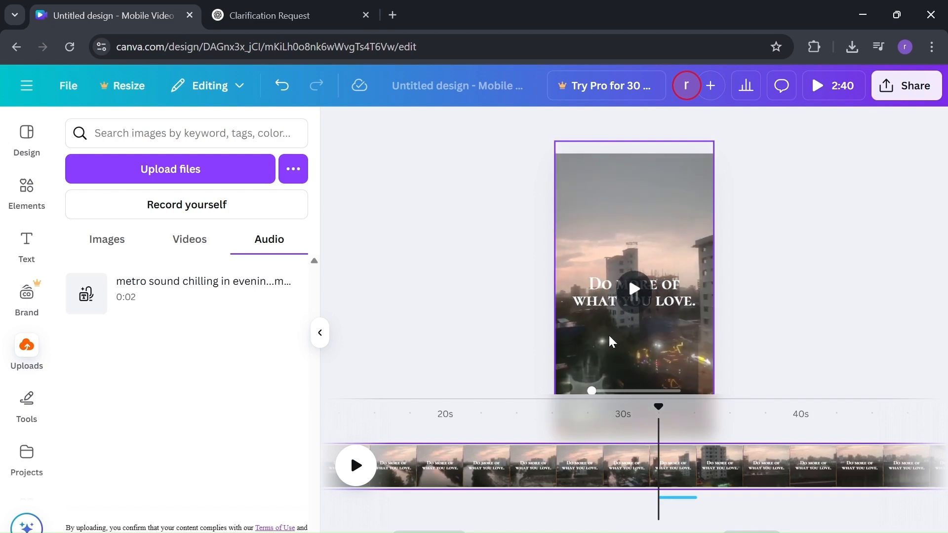
pyautogui.click(606, 294)
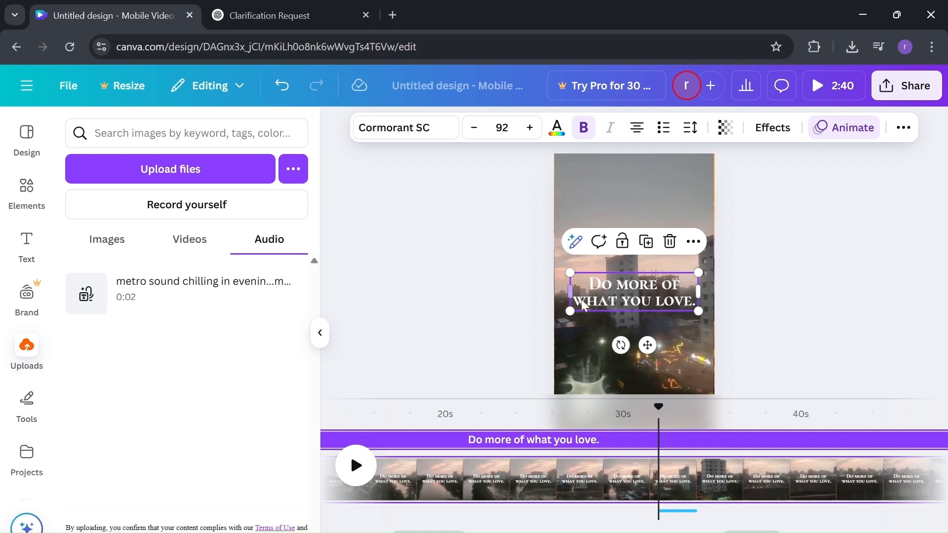
# Step: Replace the quote with 'MEtro Life' and try handwriting fonts like Leckerli One and Alex Brush
pyautogui.doubleClick(601, 297)
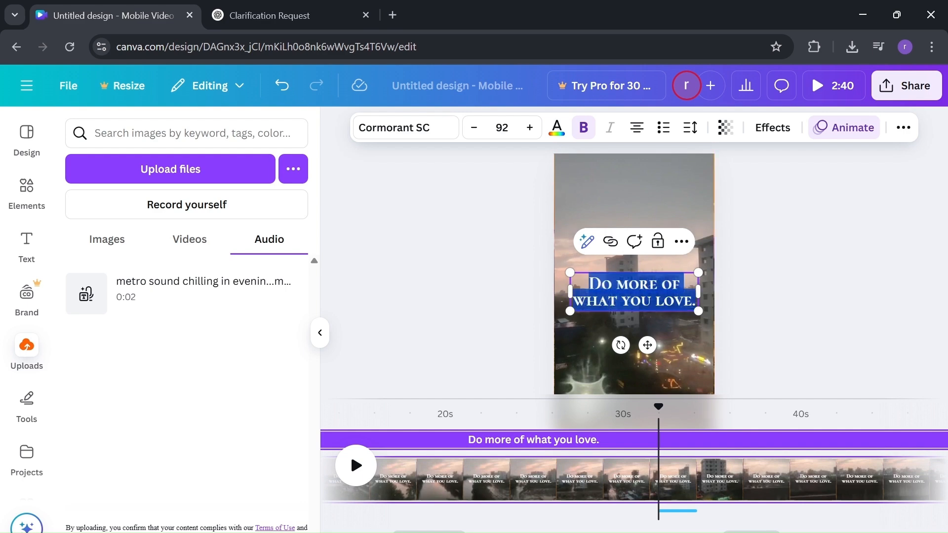
pyautogui.write('M')
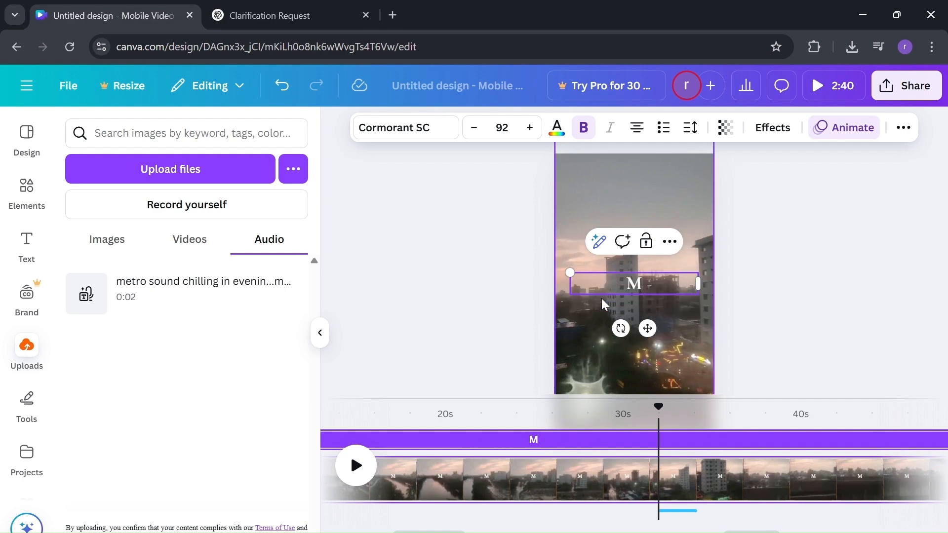
pyautogui.write('Etro Life')
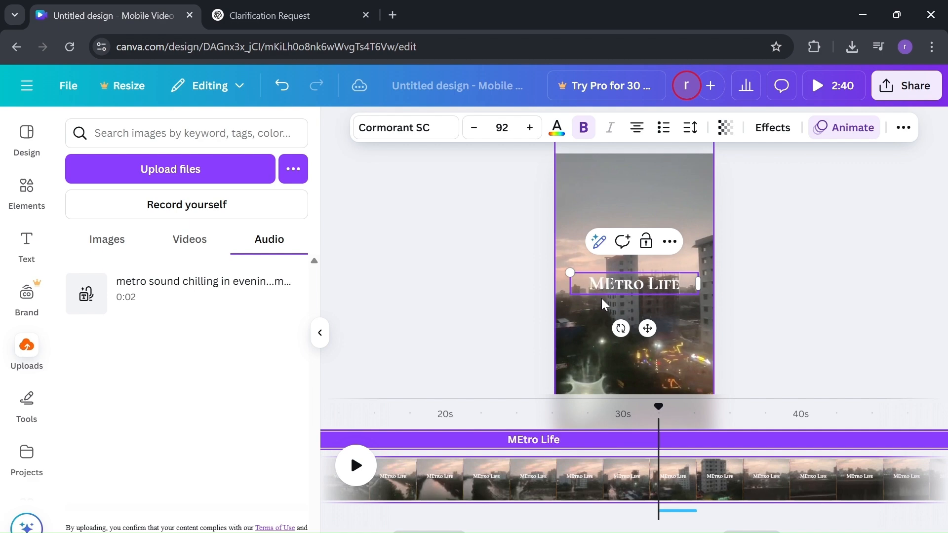
pyautogui.click(423, 132)
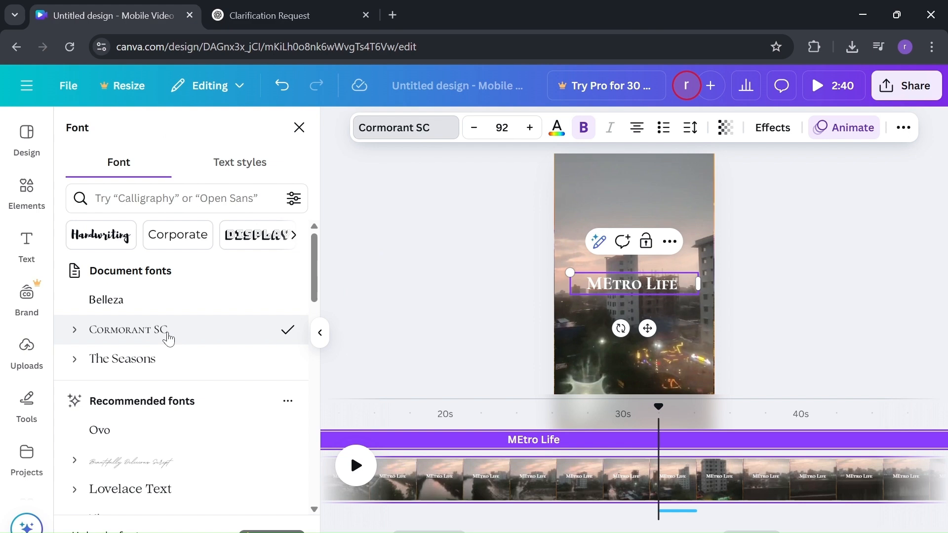
pyautogui.click(112, 232)
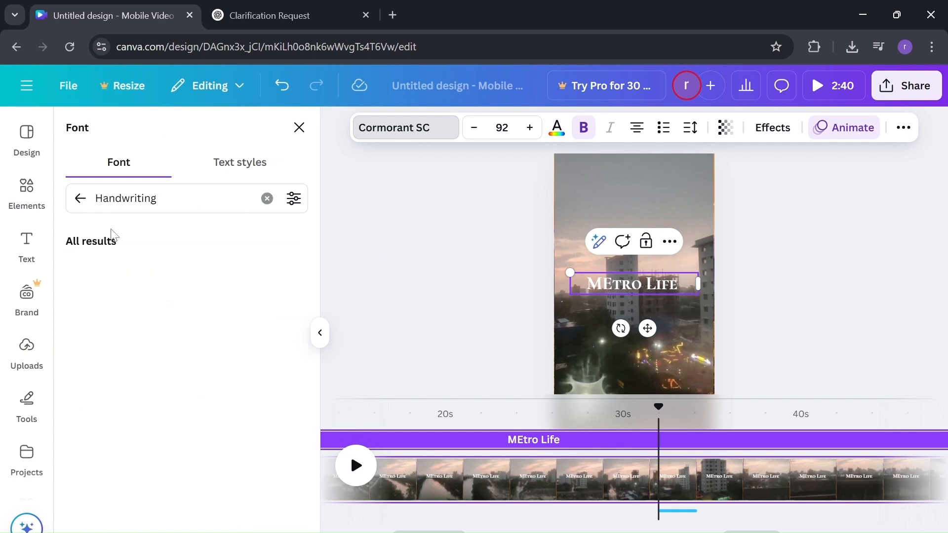
pyautogui.click(144, 392)
pyautogui.click(144, 451)
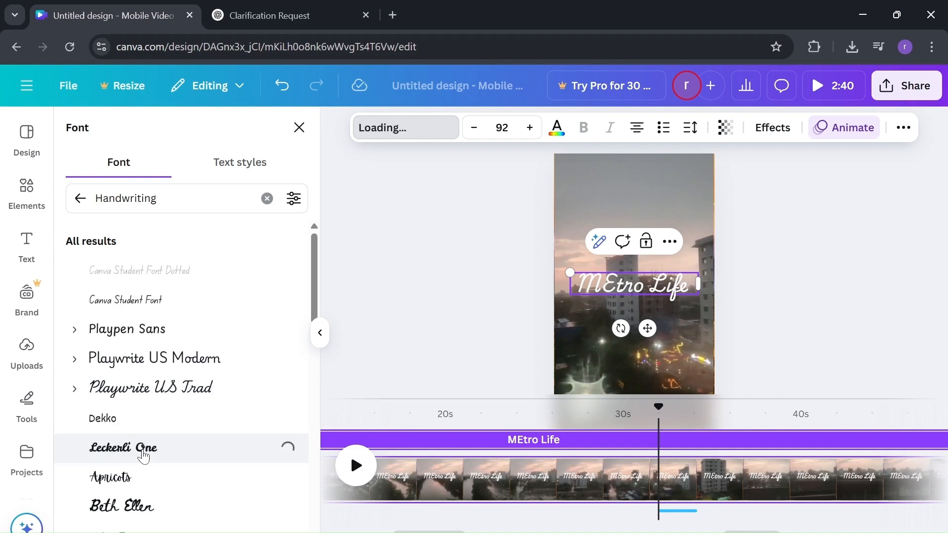
pyautogui.click(127, 506)
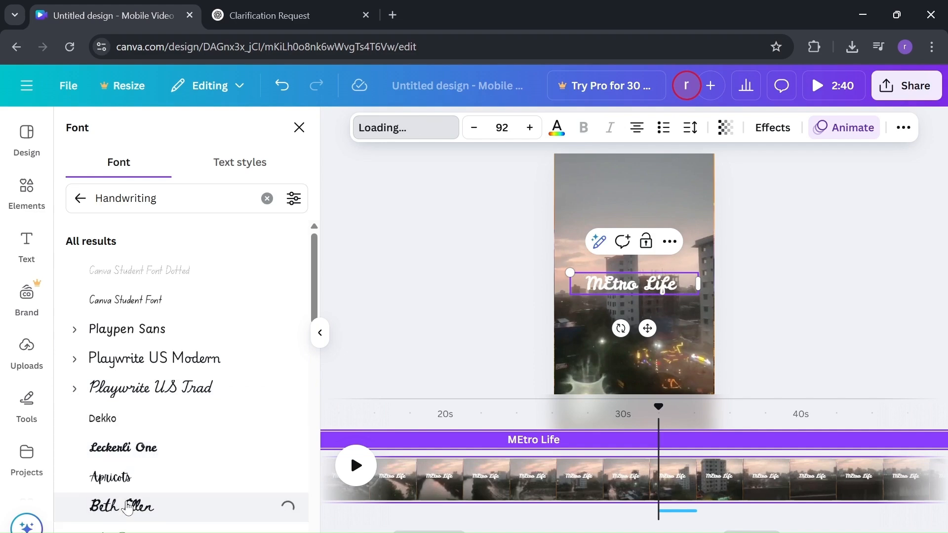
pyautogui.click(127, 473)
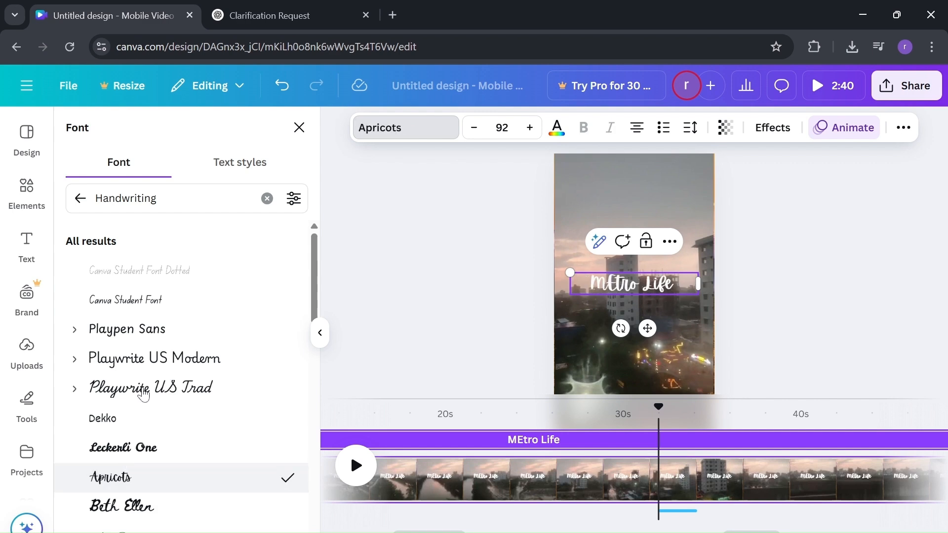
pyautogui.scroll(-3, 123, 419)
pyautogui.scroll(-1, 123, 439)
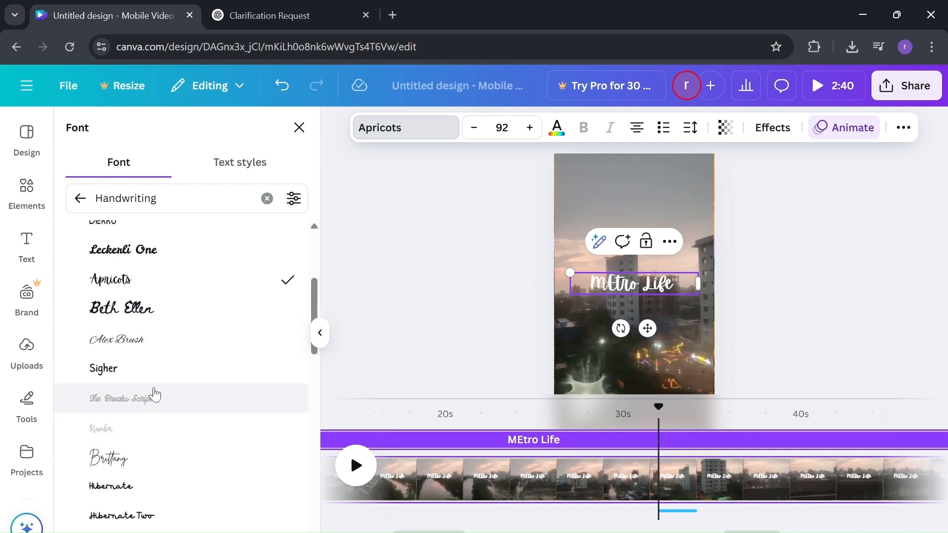
pyautogui.click(174, 350)
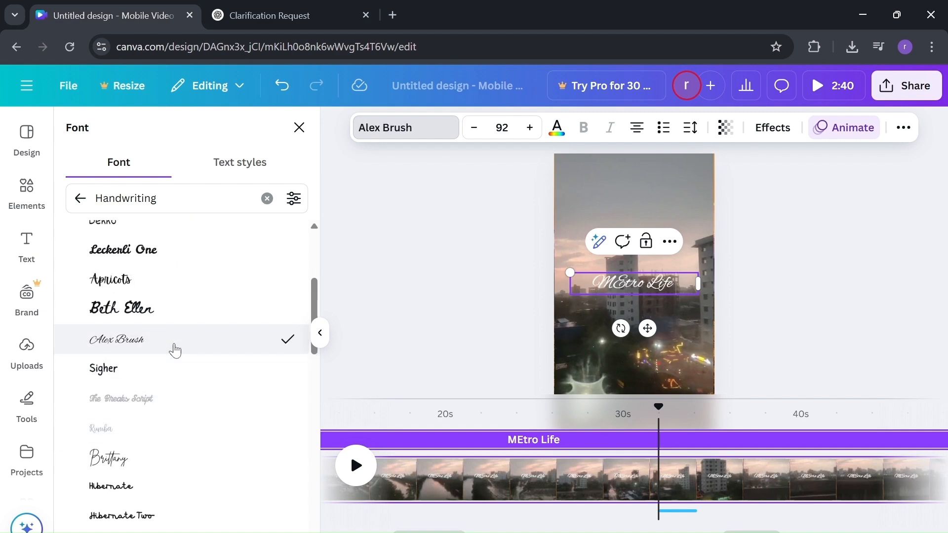
# Step: Apply the recently used More Sugar font to the MEtro Life title
pyautogui.scroll(-2, 158, 402)
pyautogui.scroll(-3, 106, 429)
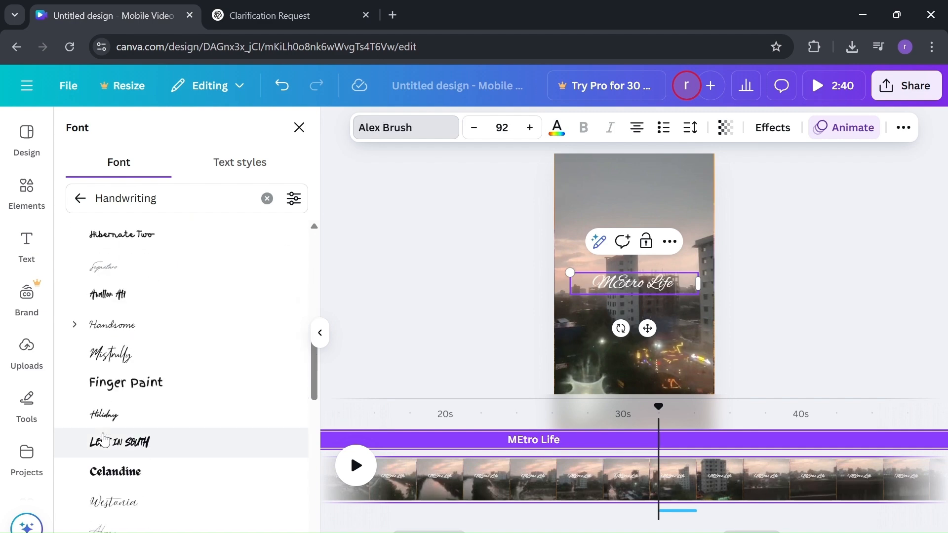
pyautogui.scroll(10, 104, 439)
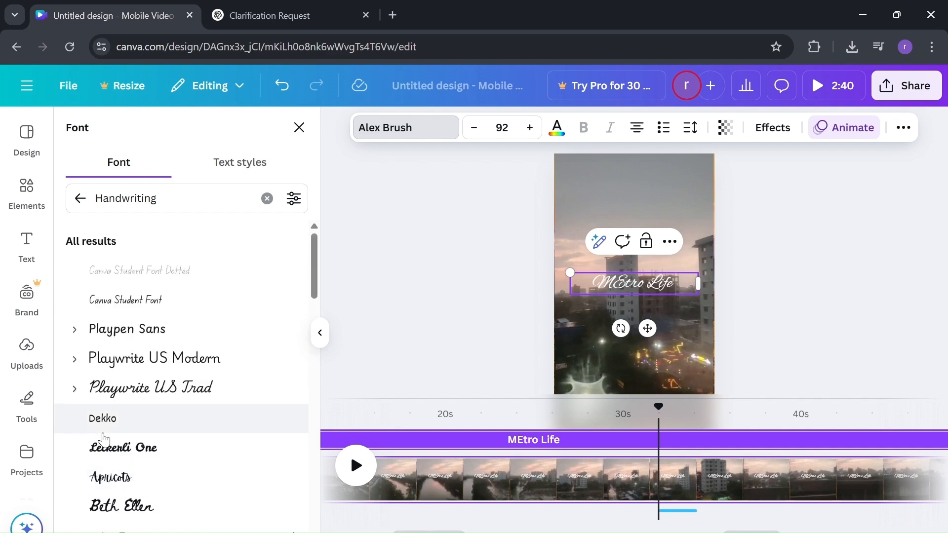
pyautogui.click(77, 206)
pyautogui.scroll(-2, 155, 365)
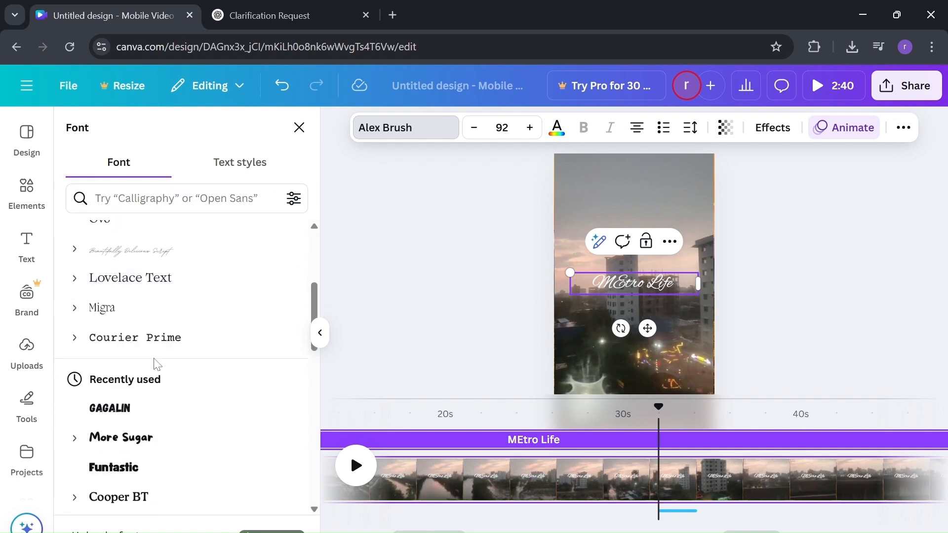
pyautogui.scroll(-2, 157, 366)
pyautogui.click(152, 340)
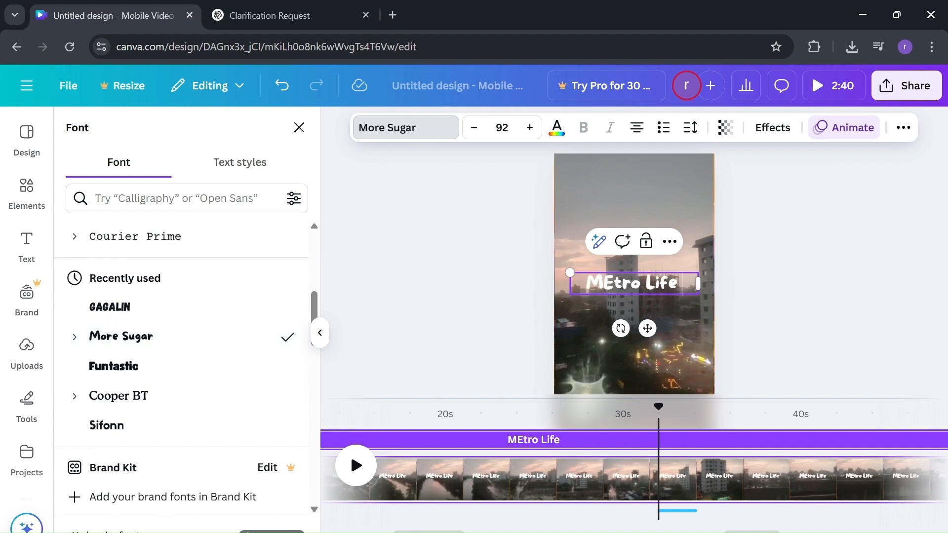
# Step: Enlarge the title to size 110 and move it near the bottom of the page
pyautogui.click(528, 129)
pyautogui.click(529, 129)
pyautogui.click(529, 129)
pyautogui.click(528, 129)
pyautogui.click(529, 129)
pyautogui.click(529, 129)
pyautogui.click(528, 129)
pyautogui.click(529, 129)
pyautogui.click(528, 130)
pyautogui.click(528, 129)
pyautogui.click(529, 129)
pyautogui.click(529, 130)
pyautogui.click(528, 129)
pyautogui.click(529, 130)
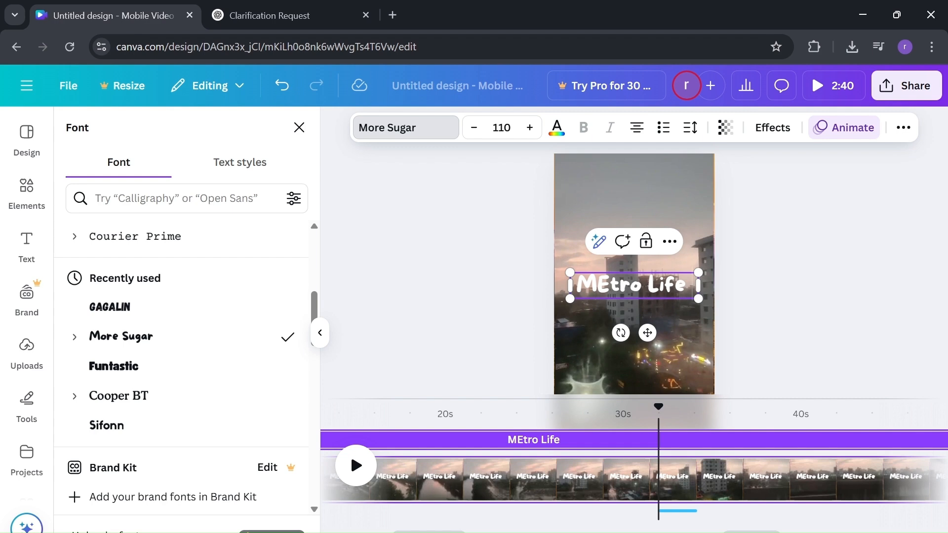
pyautogui.click(693, 245)
pyautogui.moveTo(661, 292); pyautogui.dragTo(665, 347)
# Step: Colour the MEtro Life title light gray after trying gray, purple and dark grey
pyautogui.click(557, 127)
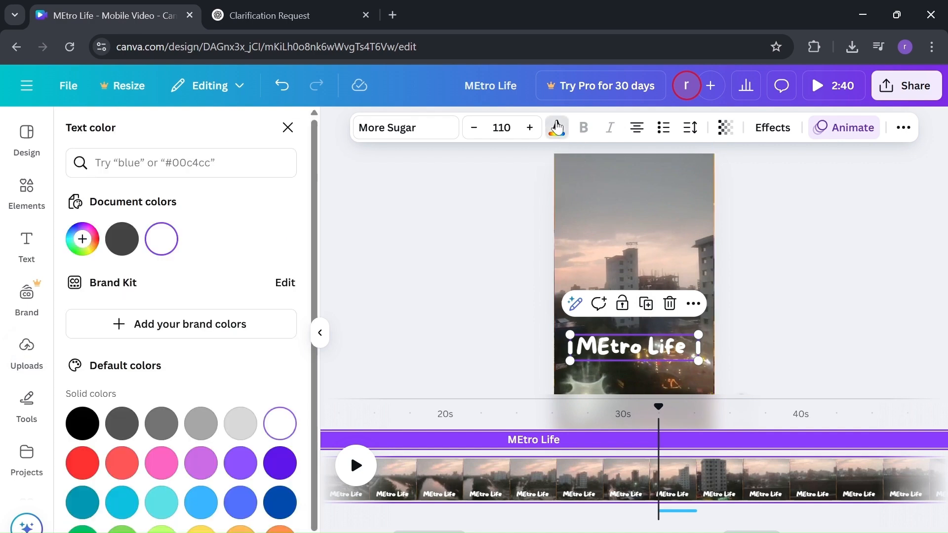
pyautogui.click(207, 432)
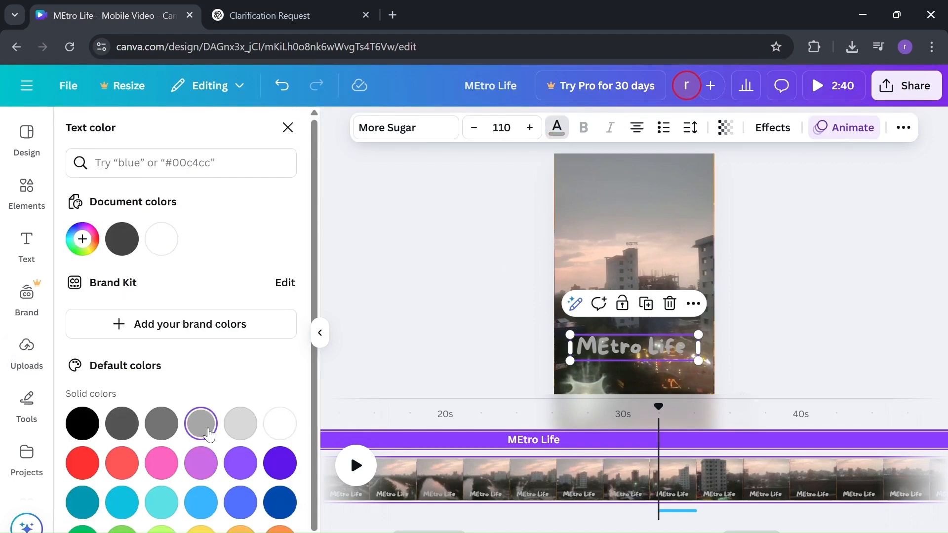
pyautogui.click(233, 475)
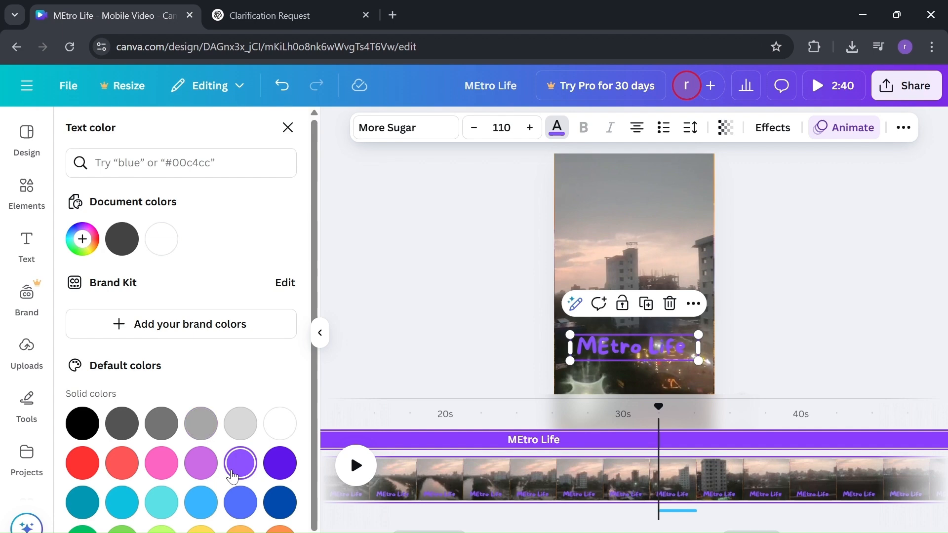
pyautogui.click(121, 436)
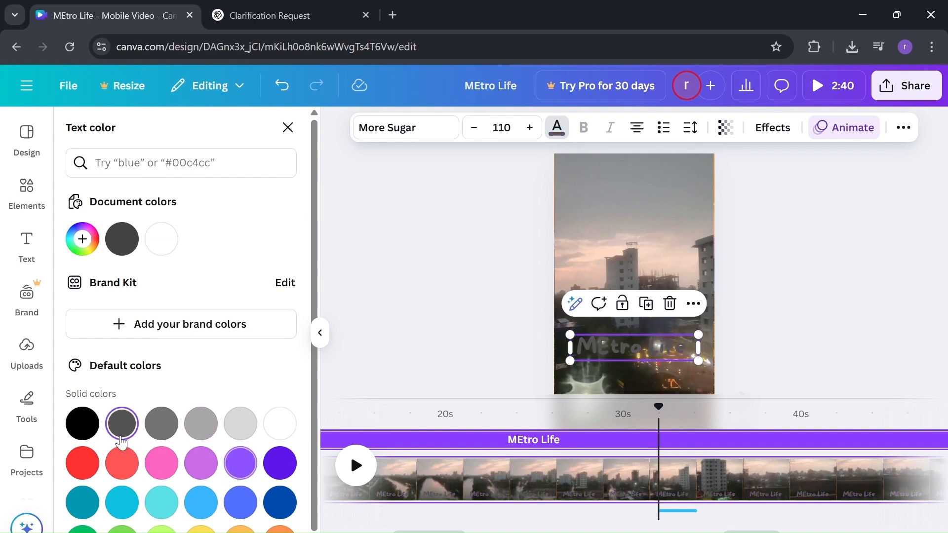
pyautogui.click(245, 442)
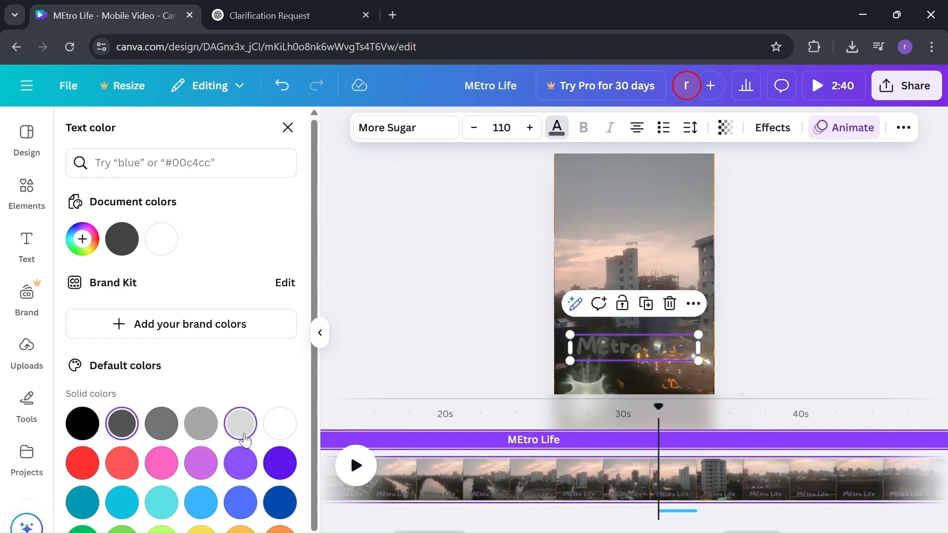
# Step: Play the video to preview the light gray title, then pause it
pyautogui.click(357, 468)
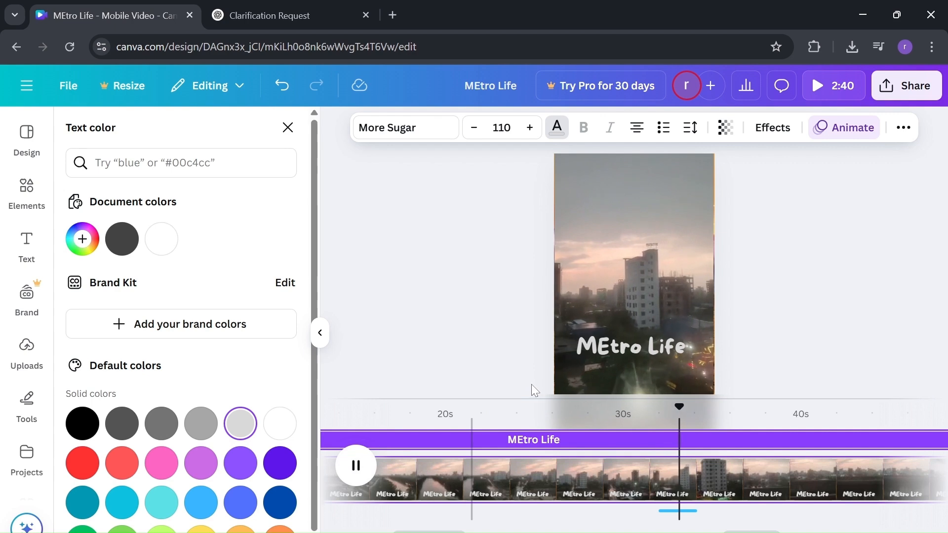
pyautogui.hscroll(5, 629, 478)
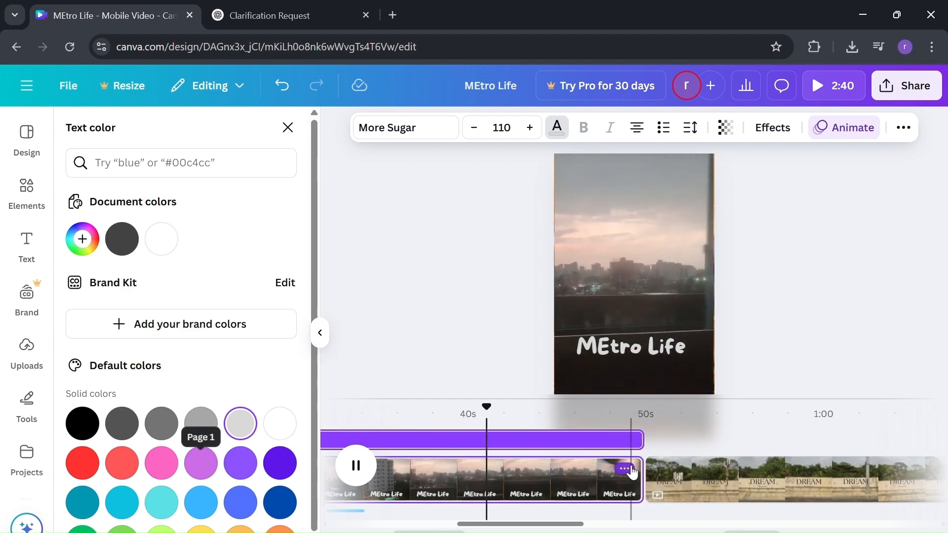
pyautogui.press('space')
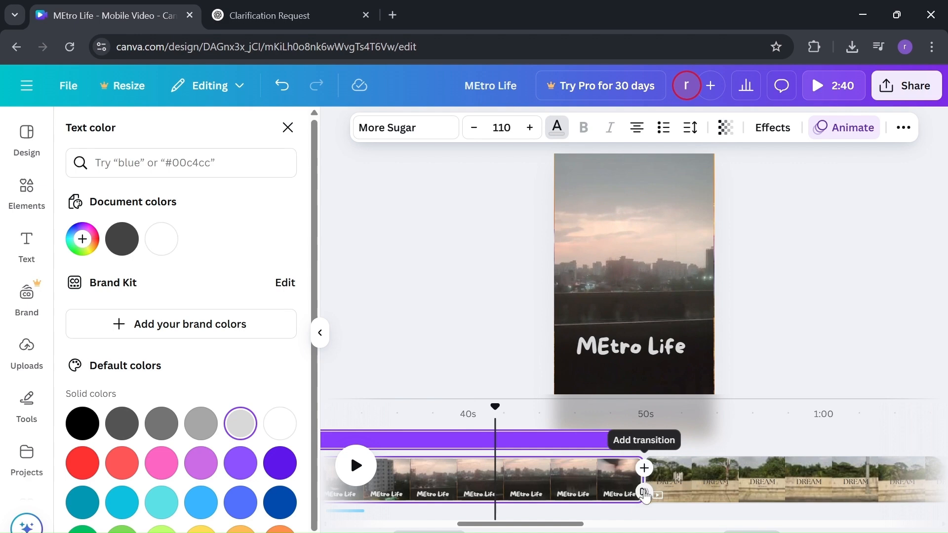
# Step: Add a Match & Move transition after the first clip
pyautogui.click(644, 492)
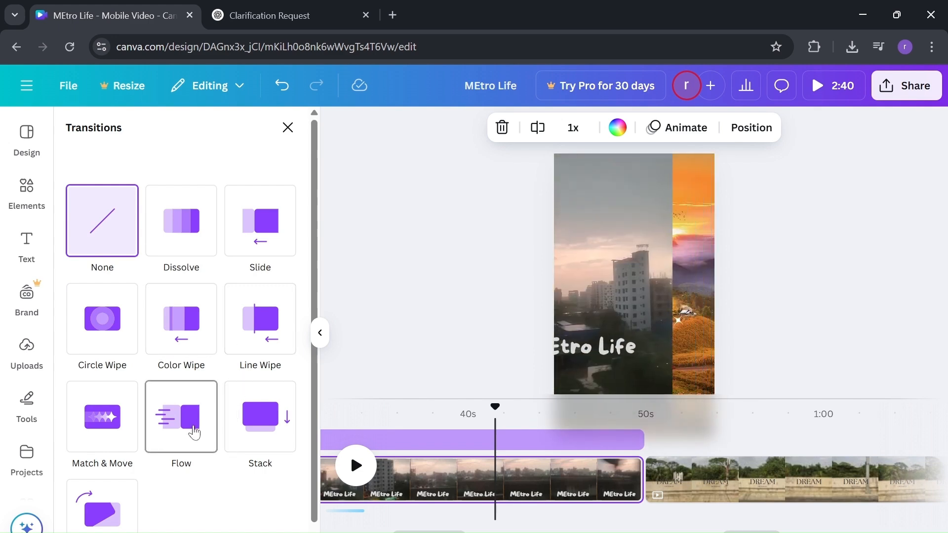
pyautogui.click(89, 439)
pyautogui.hscroll(2, 726, 474)
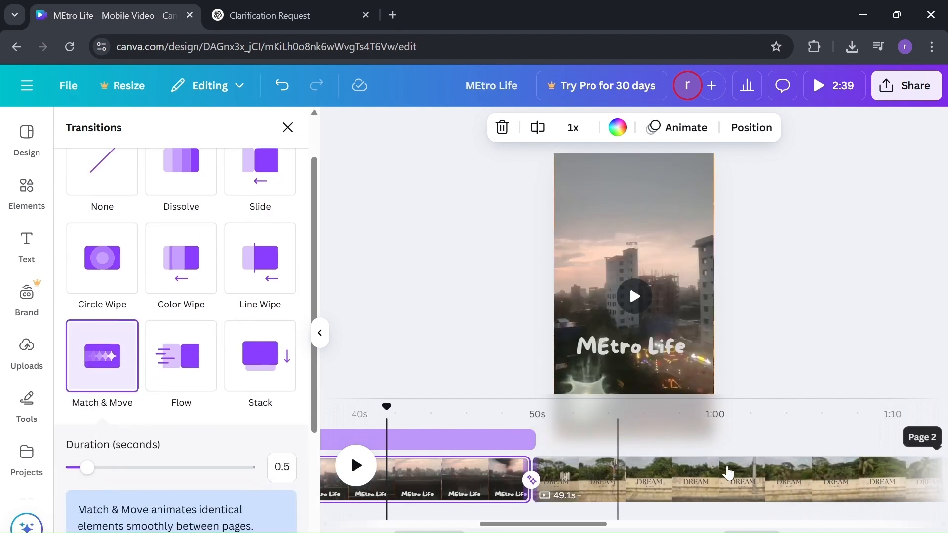
pyautogui.hscroll(8, 728, 473)
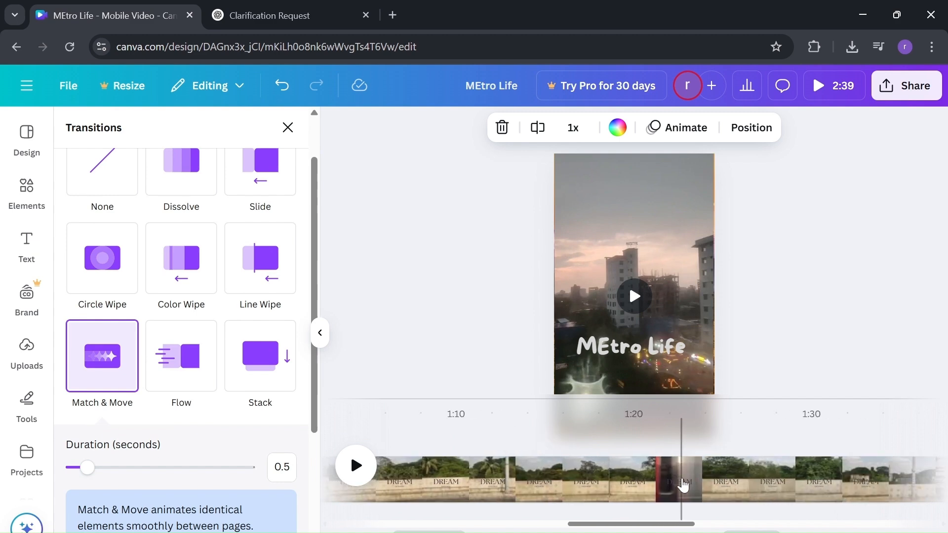
# Step: Add a Line Wipe transition after the DREAM clip, then select the final food-image clip
pyautogui.click(683, 486)
pyautogui.hscroll(5, 682, 479)
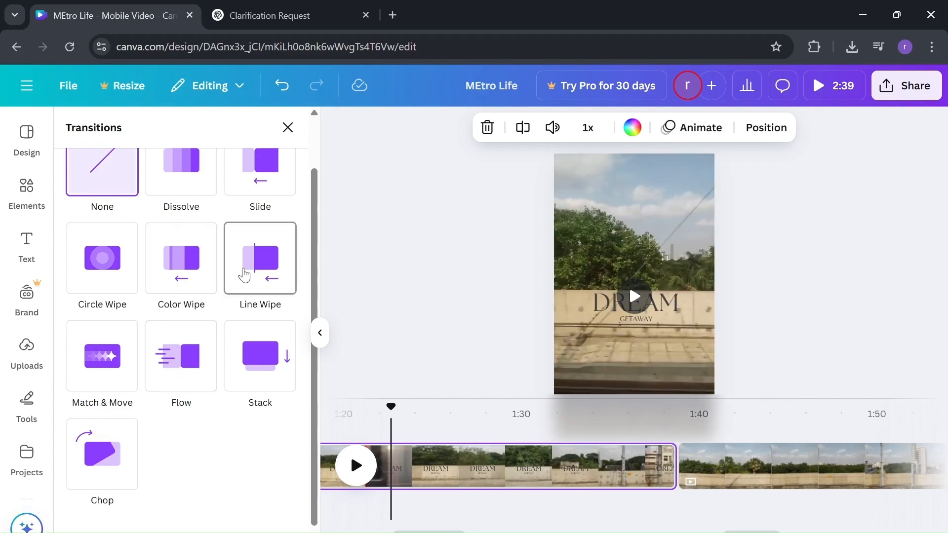
pyautogui.click(244, 275)
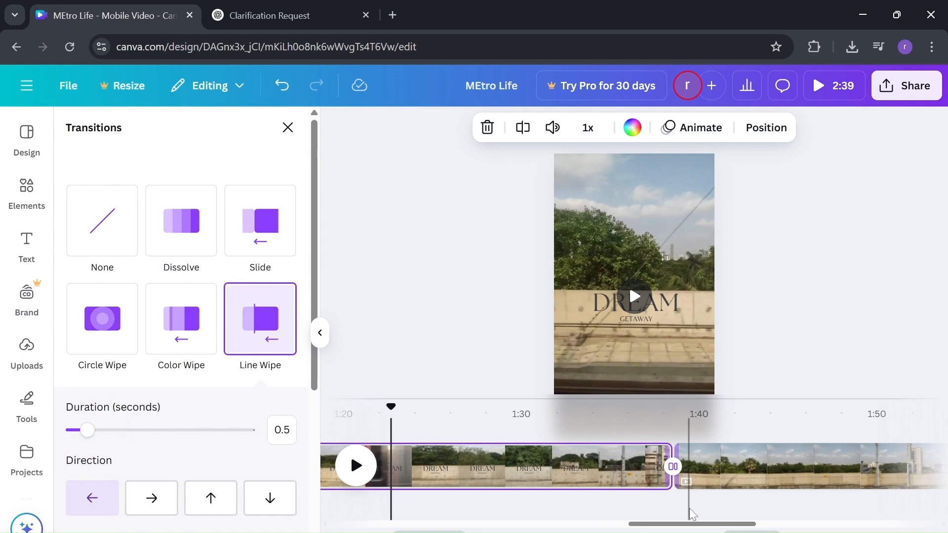
pyautogui.hscroll(10, 693, 515)
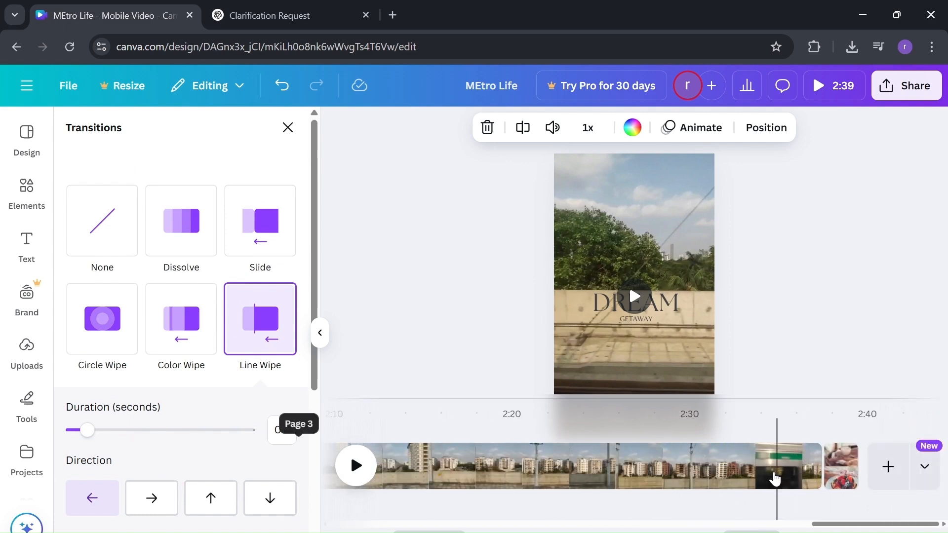
pyautogui.click(770, 479)
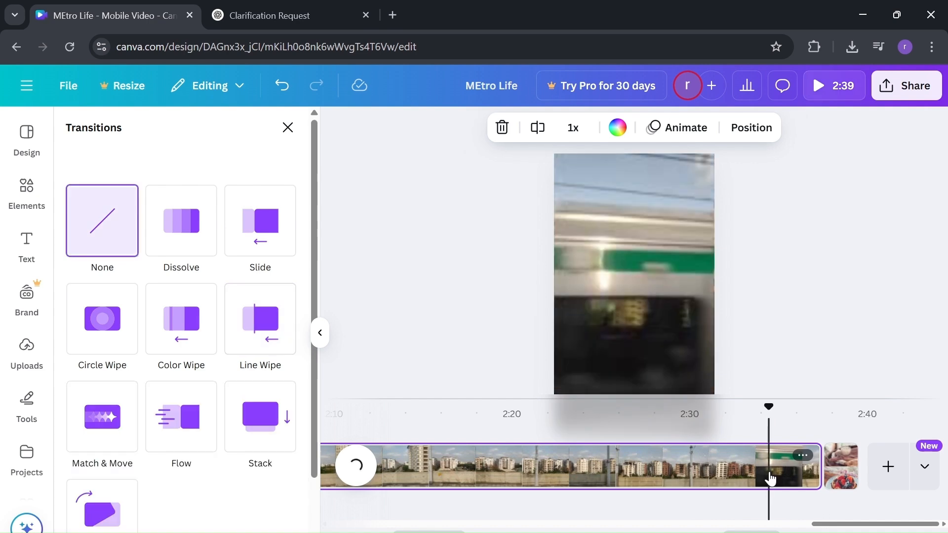
pyautogui.click(841, 478)
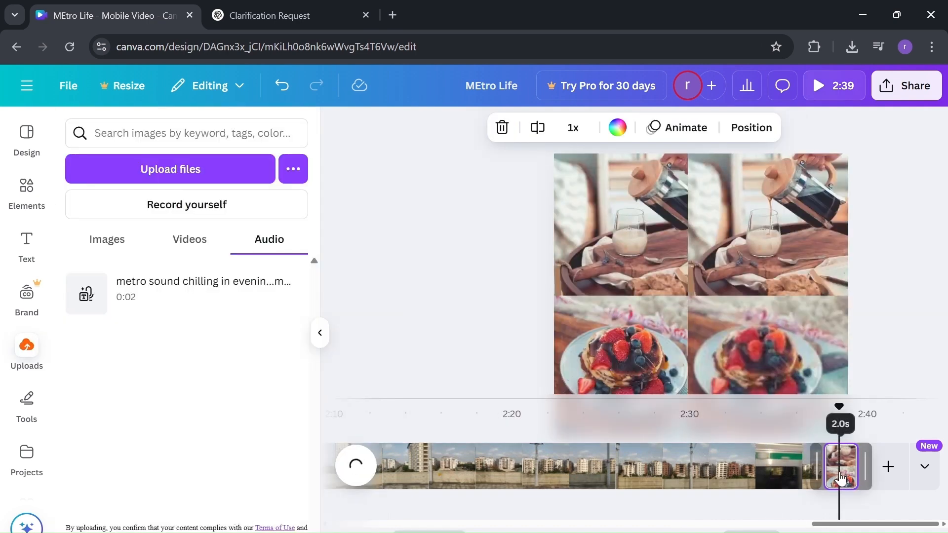
# Step: Delete the 2-second food-image clip and preview the video from about 1:17
pyautogui.press('Delete')
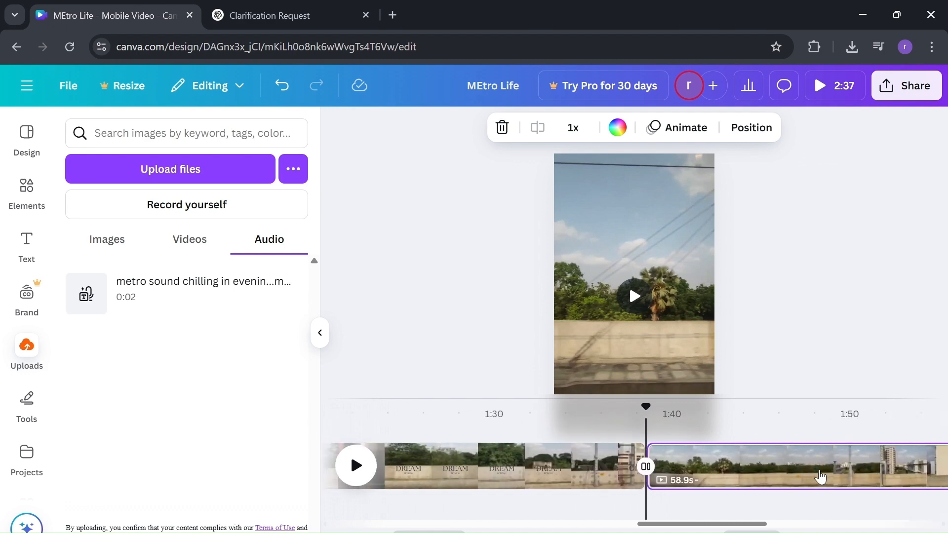
pyautogui.hscroll(-2, 820, 477)
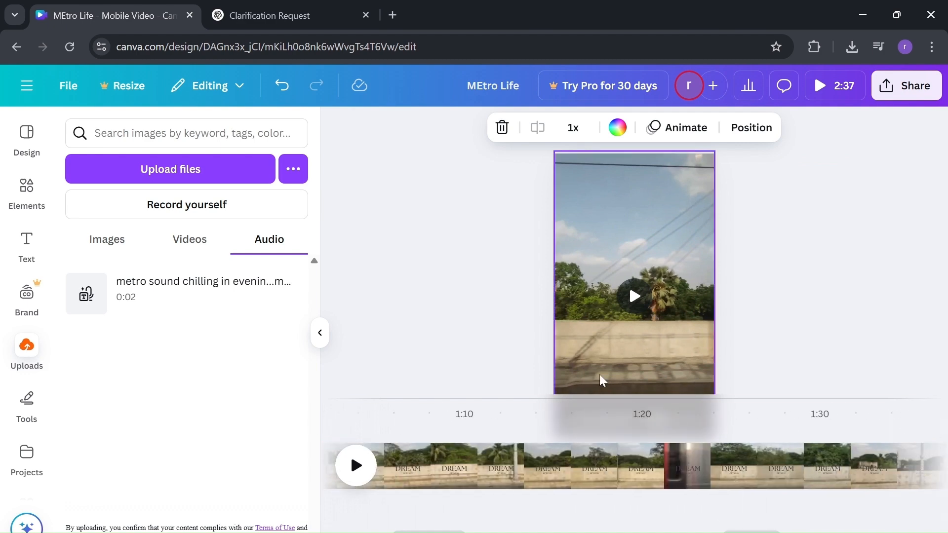
pyautogui.click(563, 425)
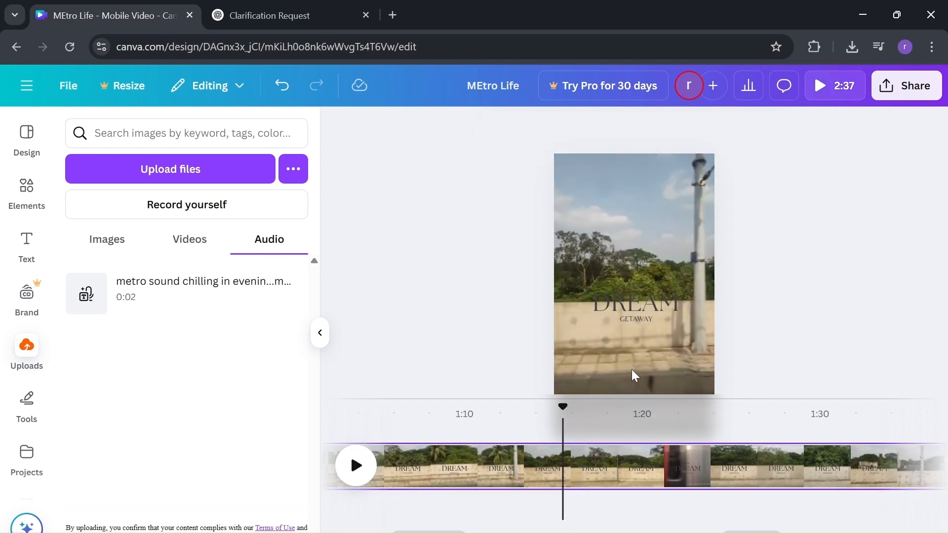
pyautogui.press('space')
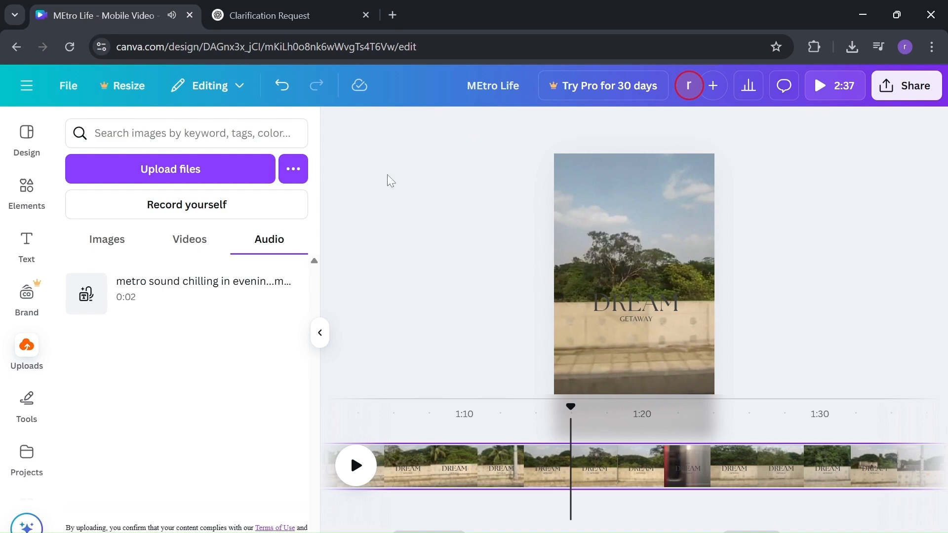
# Step: Set the DREAM GETAWAY clip's volume to 0 to mute it
pyautogui.click(486, 477)
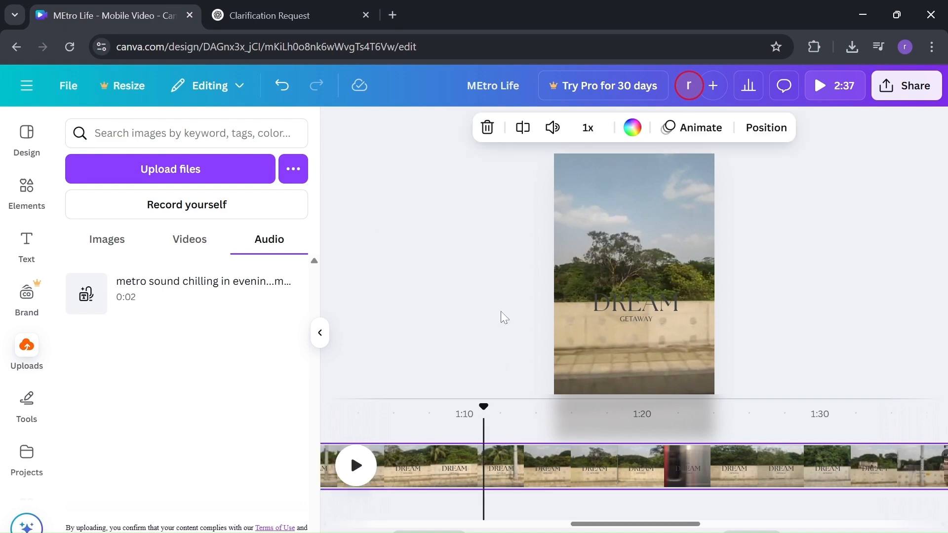
pyautogui.click(553, 129)
pyautogui.moveTo(521, 175); pyautogui.dragTo(455, 186)
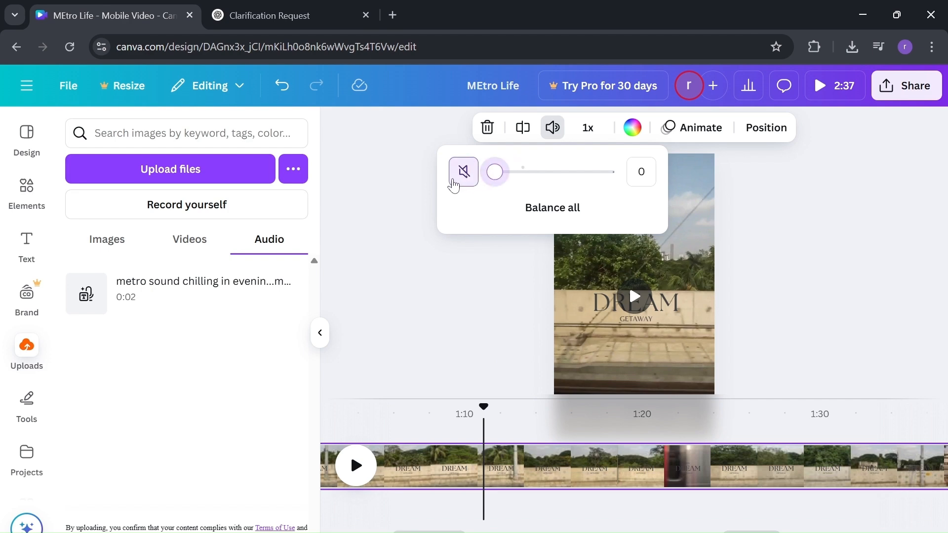
pyautogui.click(434, 299)
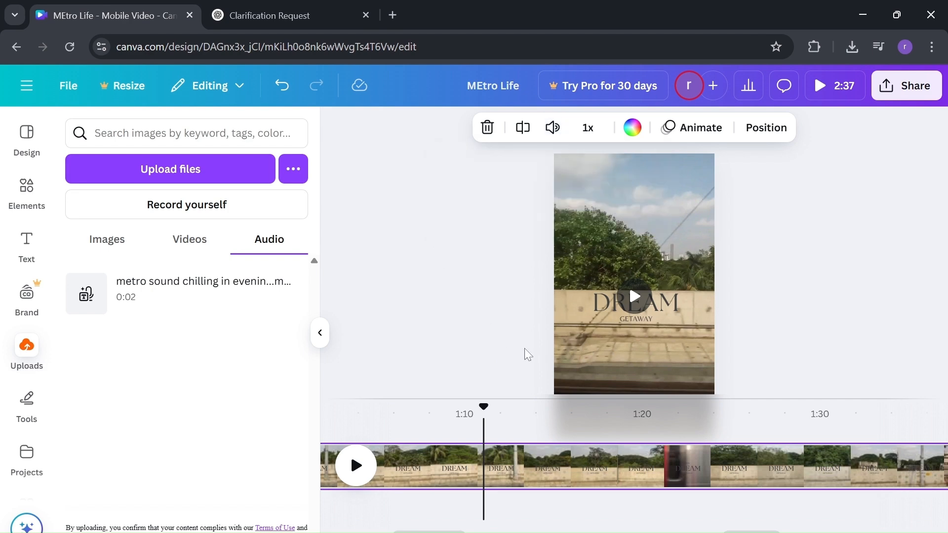
# Step: Select the page 3 clip and scrub its preview around 2:05–2:08
pyautogui.hscroll(10, 557, 464)
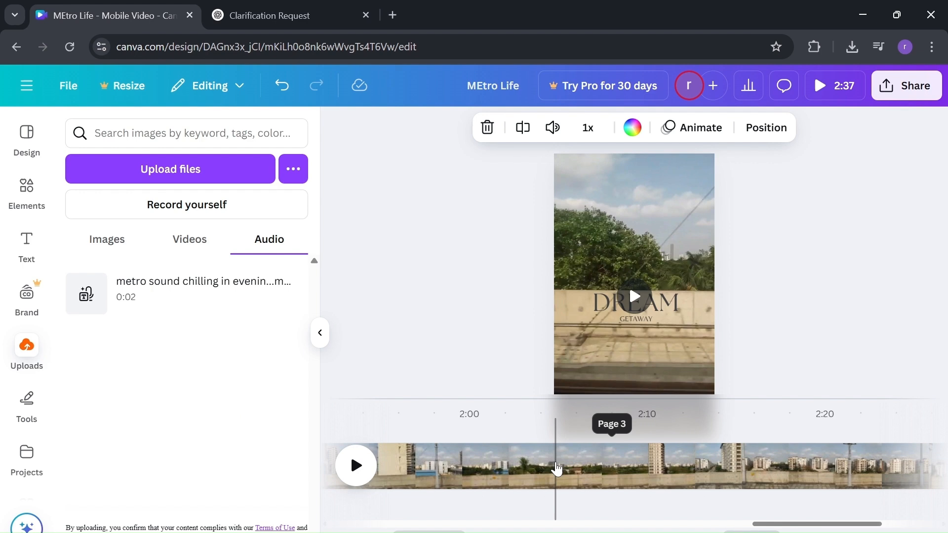
pyautogui.click(557, 468)
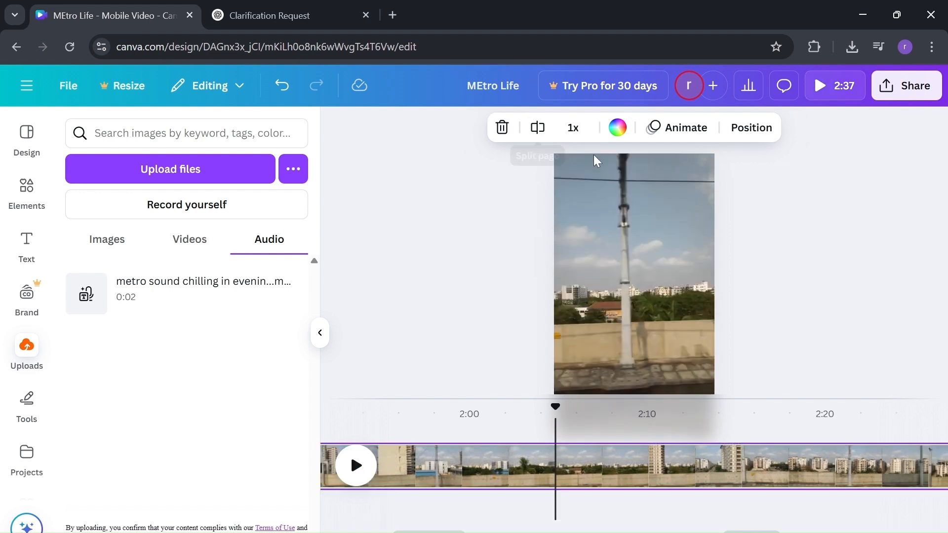
pyautogui.click(524, 482)
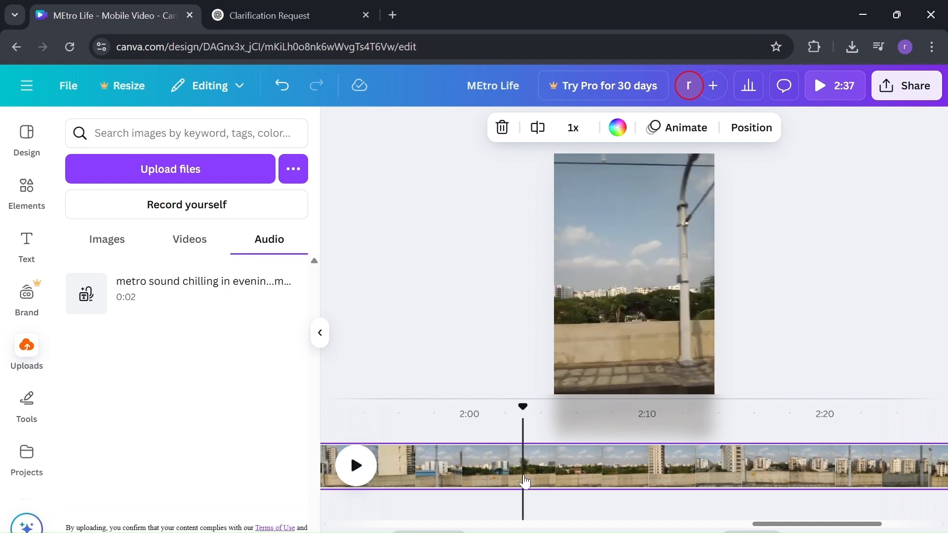
pyautogui.press('space')
pyautogui.press('space')
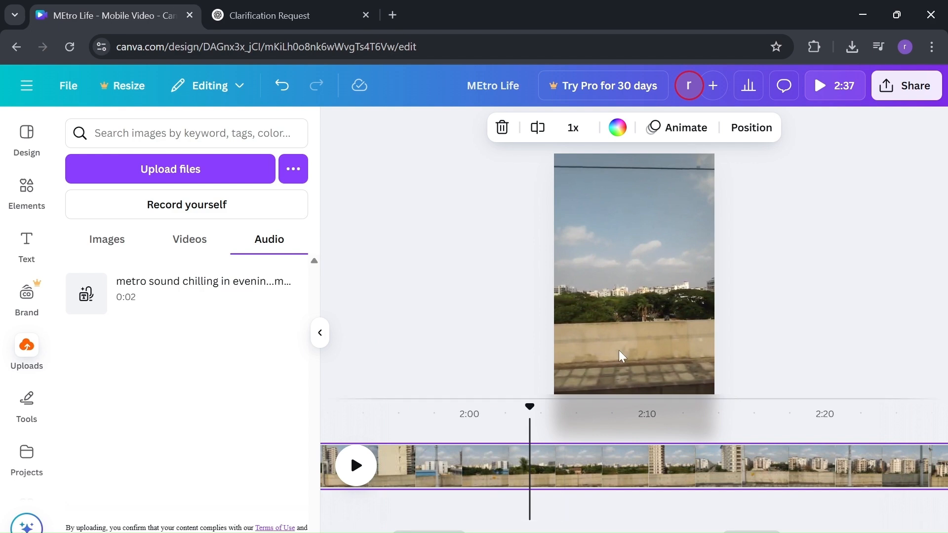
pyautogui.click(605, 428)
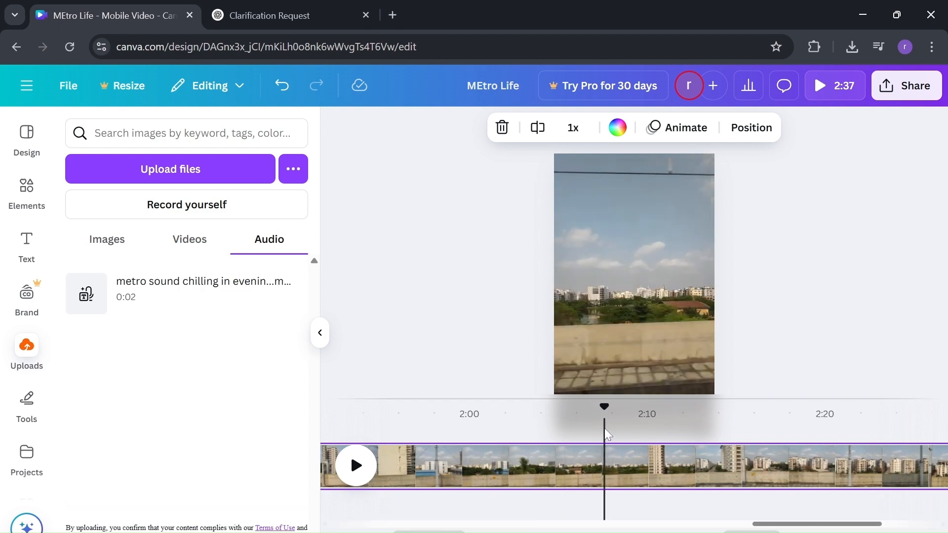
pyautogui.click(561, 424)
pyautogui.click(607, 504)
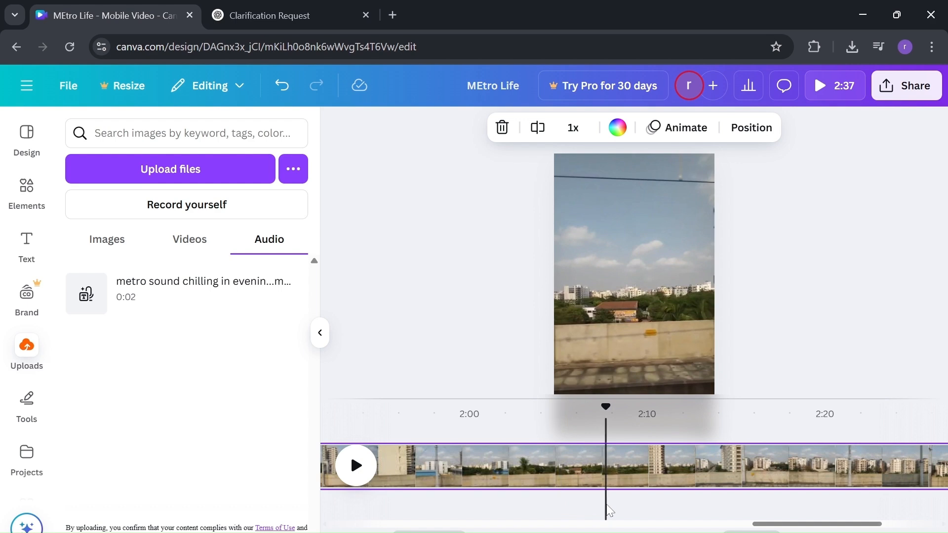
pyautogui.click(557, 486)
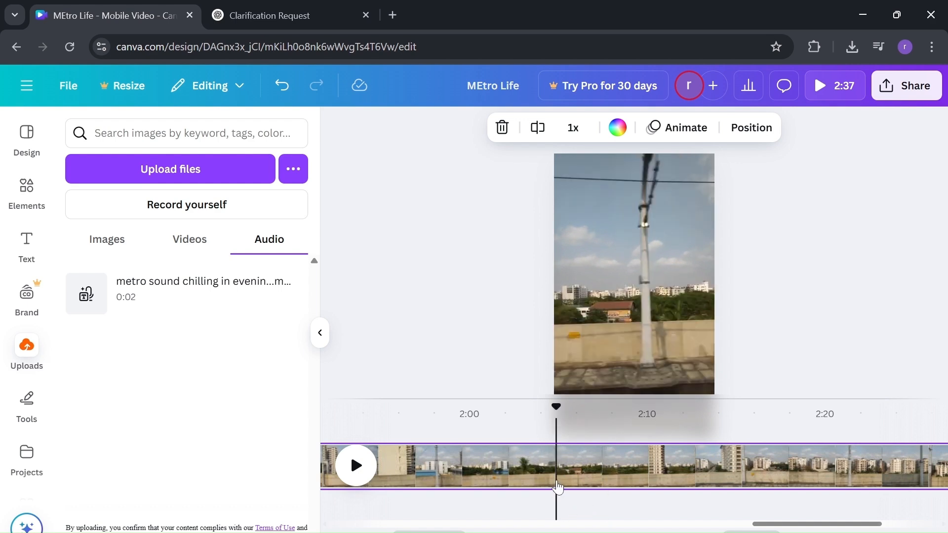
# Step: Bring up the Audio library in the sidebar
pyautogui.hscroll(-10, 492, 490)
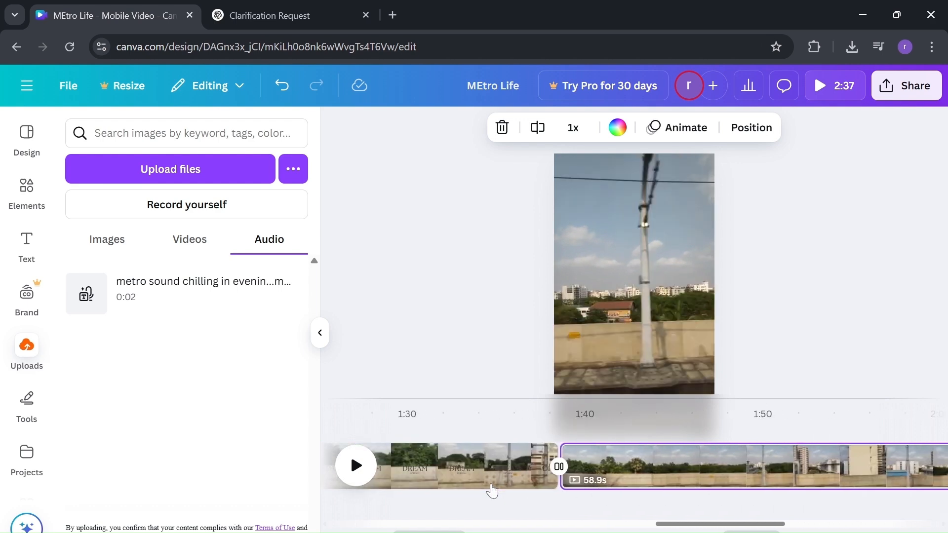
pyautogui.hscroll(-5, 492, 490)
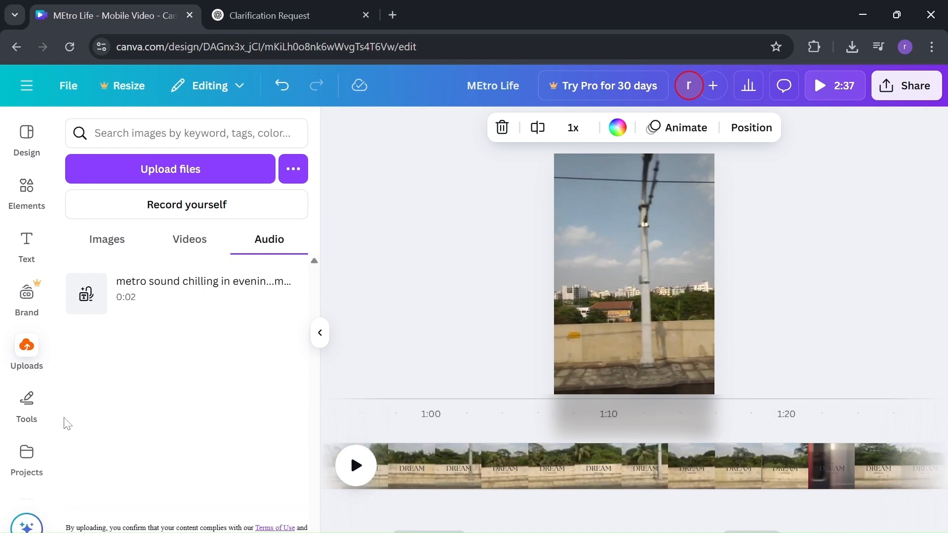
pyautogui.scroll(-4, 21, 399)
pyautogui.click(22, 398)
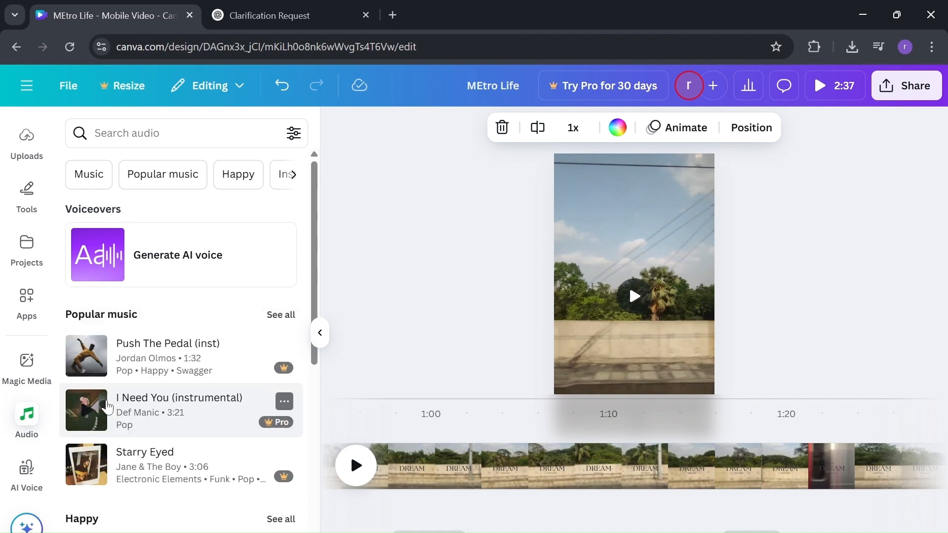
# Step: Search audio for 'copyrightfree', add the Morning Dawning track, and play the video with it
pyautogui.scroll(-15, 109, 406)
pyautogui.scroll(-5, 109, 406)
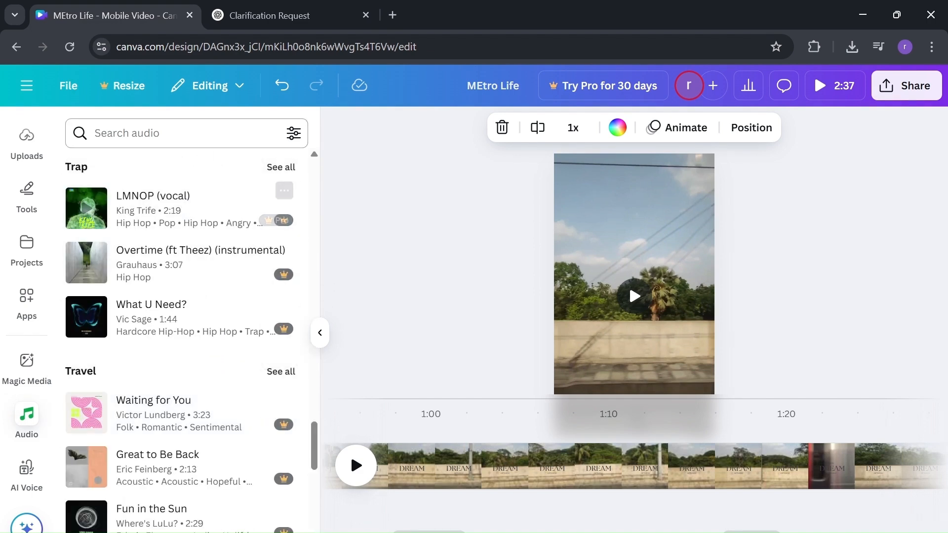
pyautogui.scroll(20, 148, 444)
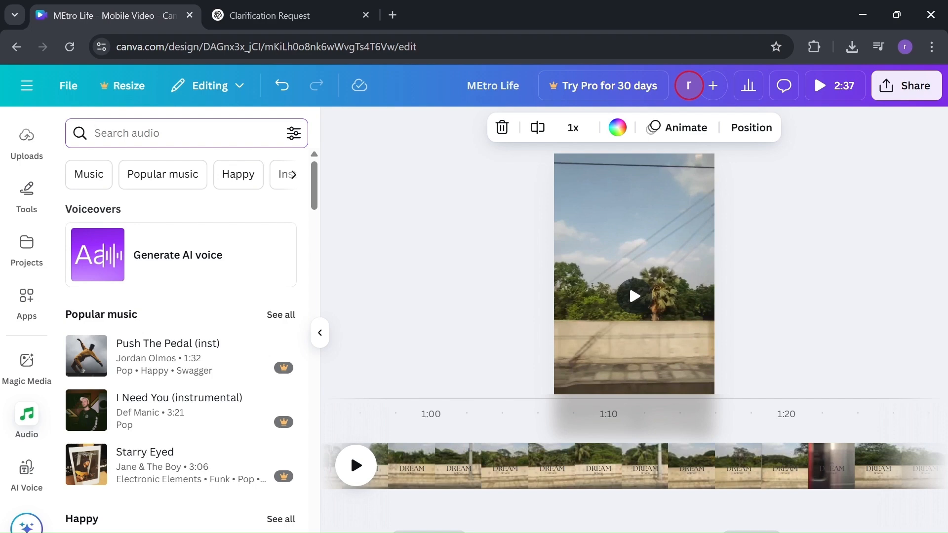
pyautogui.write('pyri')
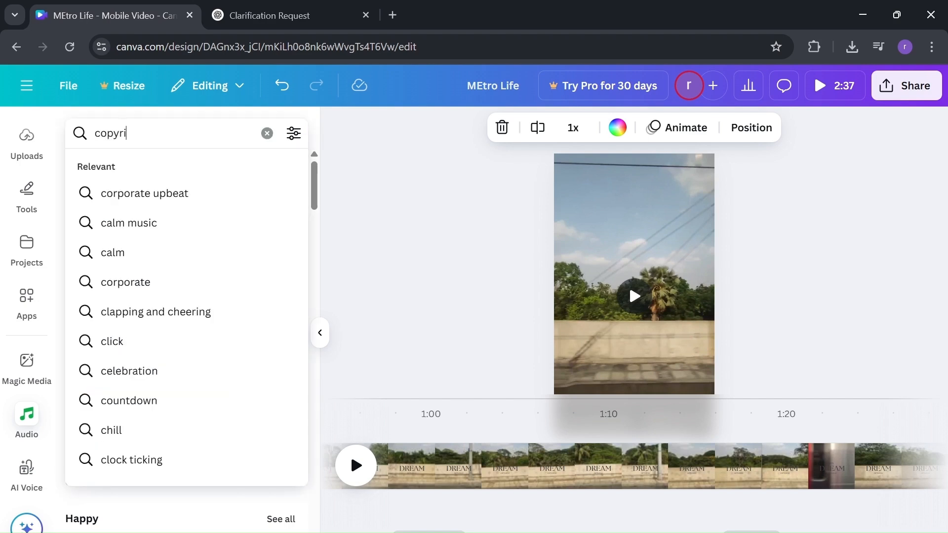
pyautogui.write('ghtfree')
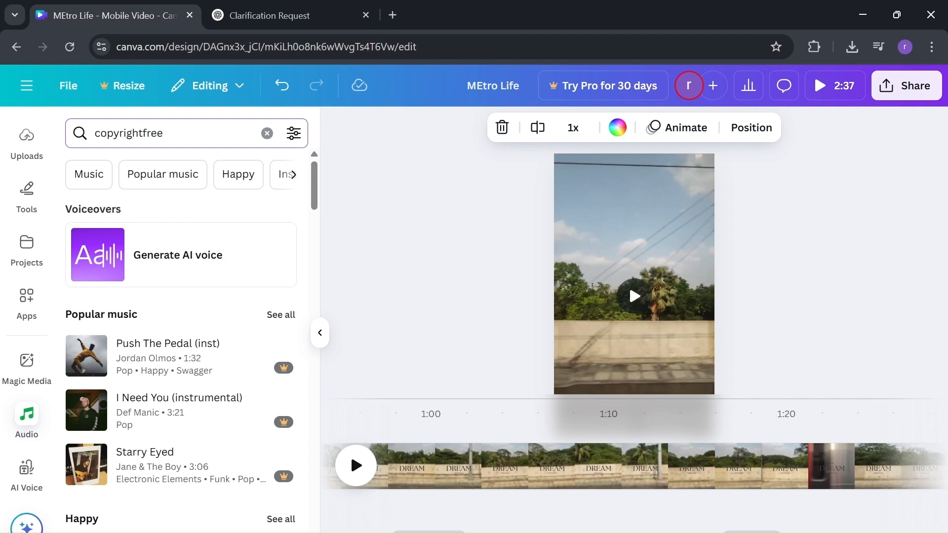
pyautogui.press('Return')
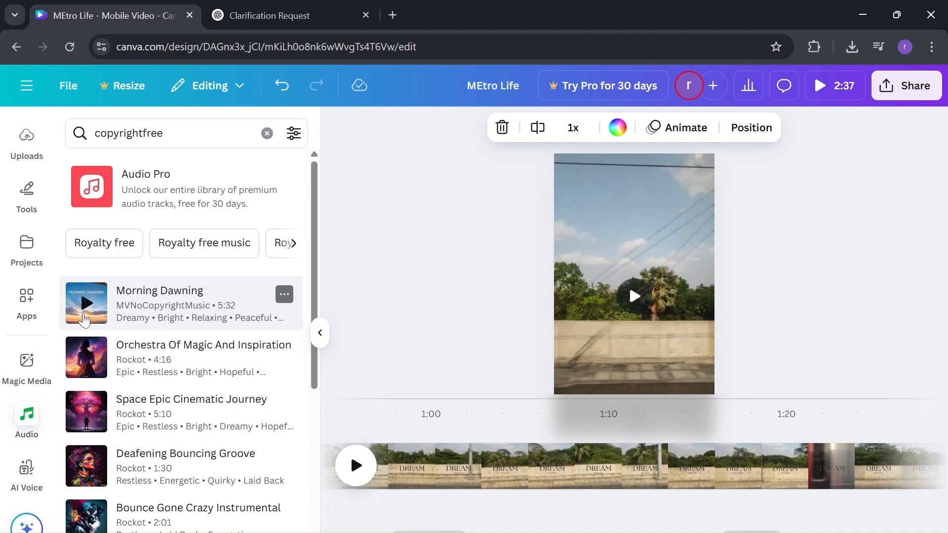
pyautogui.click(84, 319)
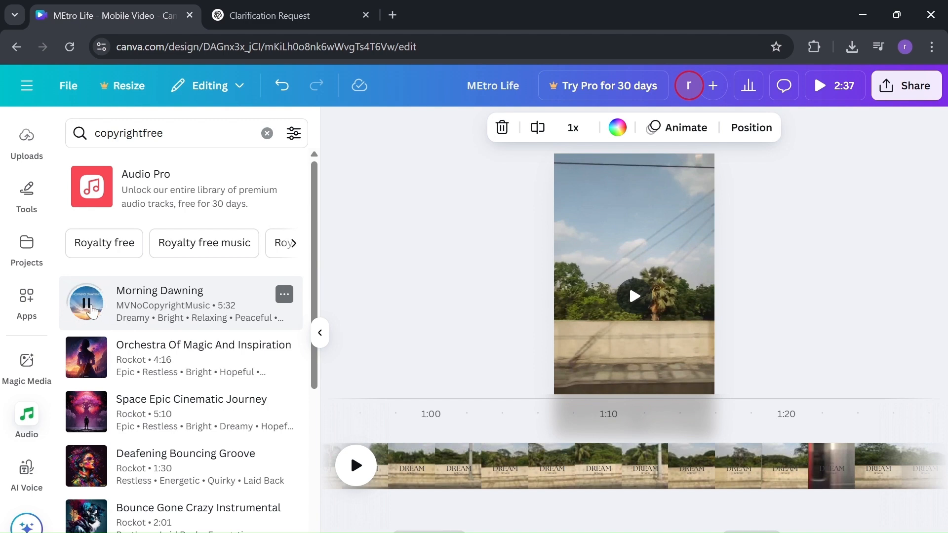
pyautogui.click(92, 310)
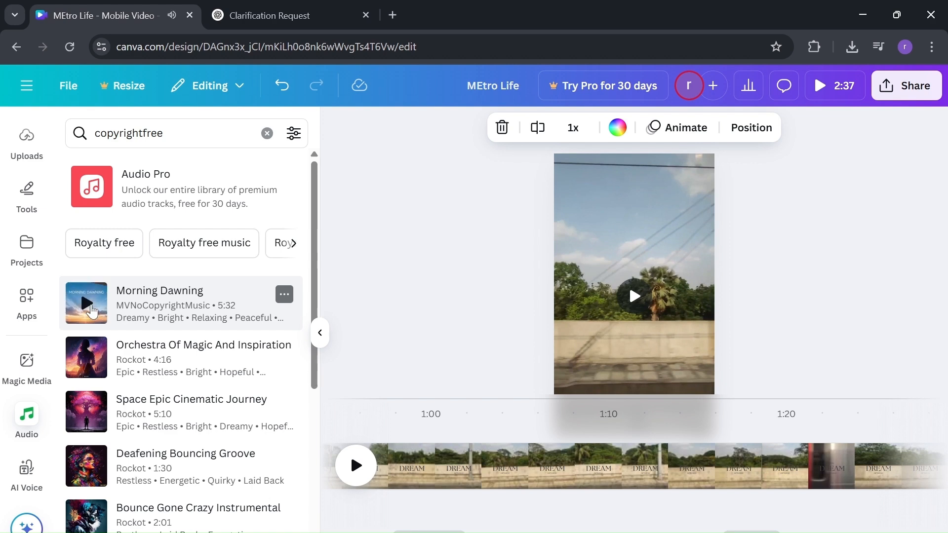
pyautogui.click(168, 298)
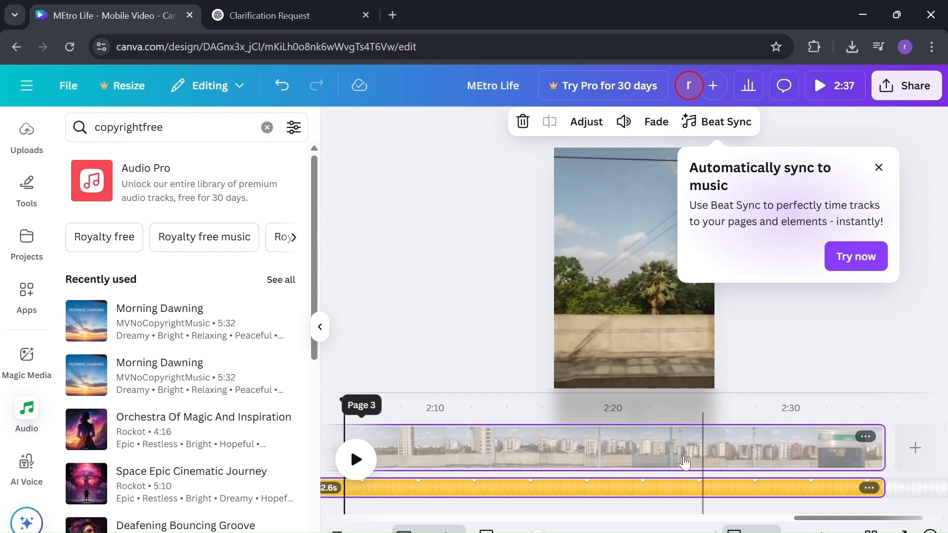
pyautogui.click(355, 460)
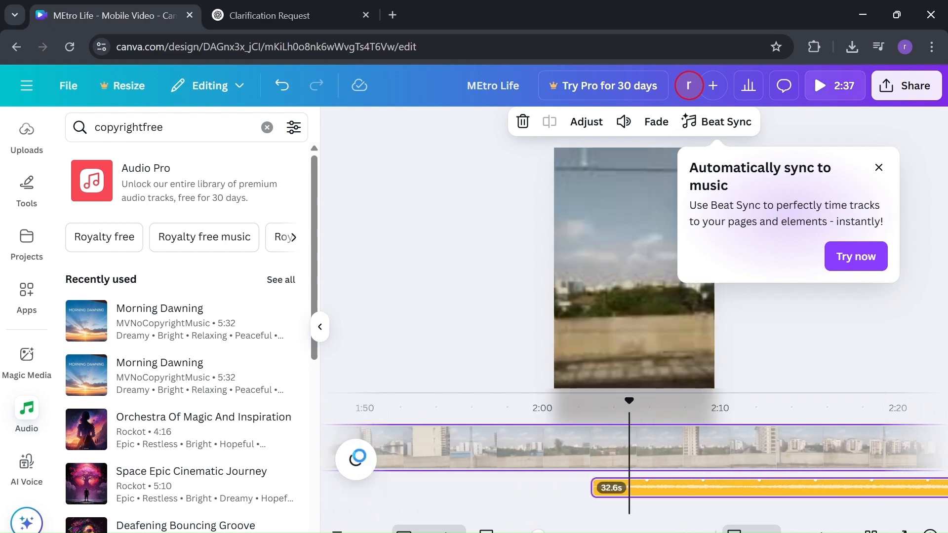
# Step: Pause playback and look through the page and editing mode options for the clip near 2:07
pyautogui.click(359, 457)
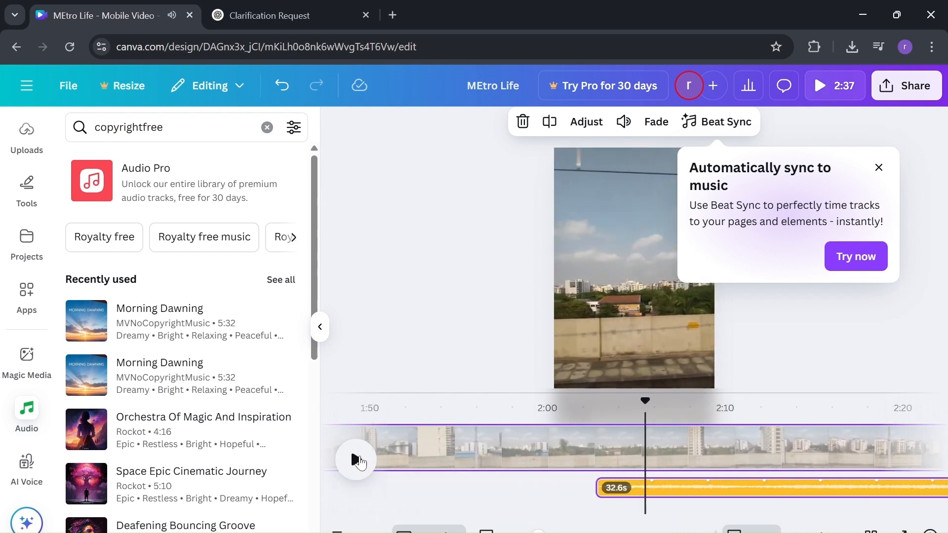
pyautogui.click(696, 442)
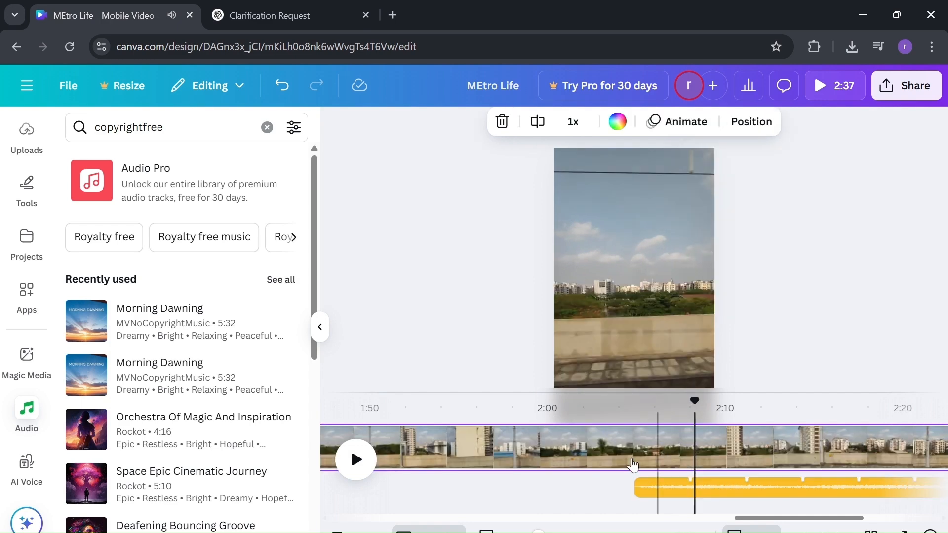
pyautogui.rightClick(592, 456)
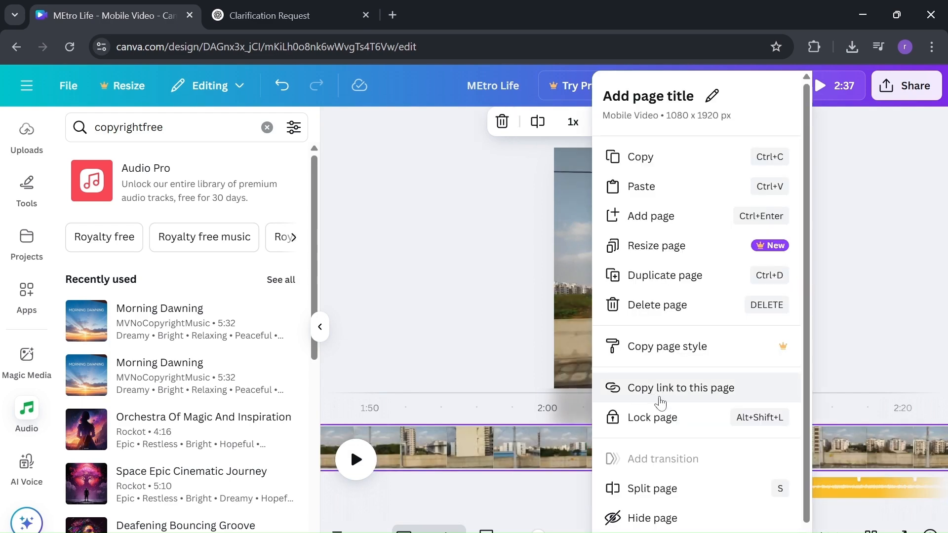
pyautogui.scroll(-1, 670, 436)
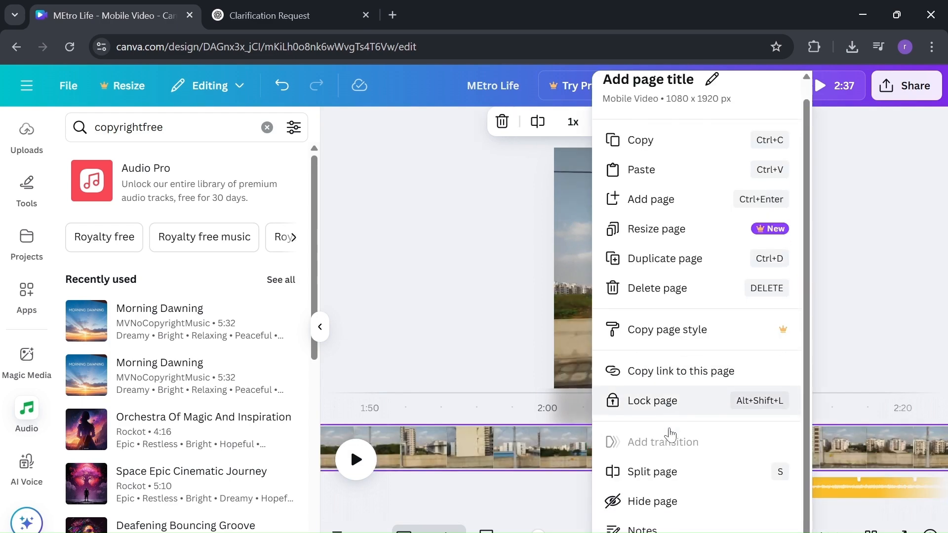
pyautogui.click(523, 463)
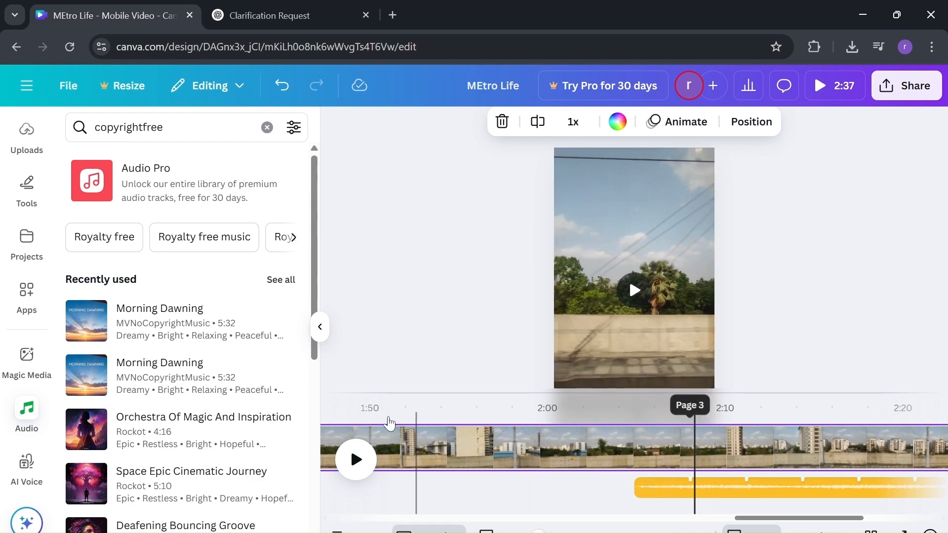
pyautogui.click(225, 88)
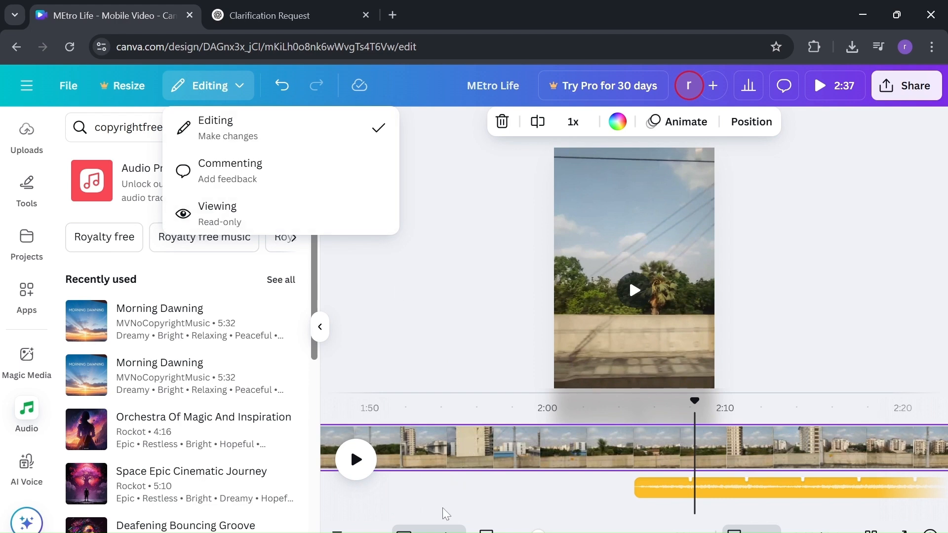
pyautogui.click(441, 439)
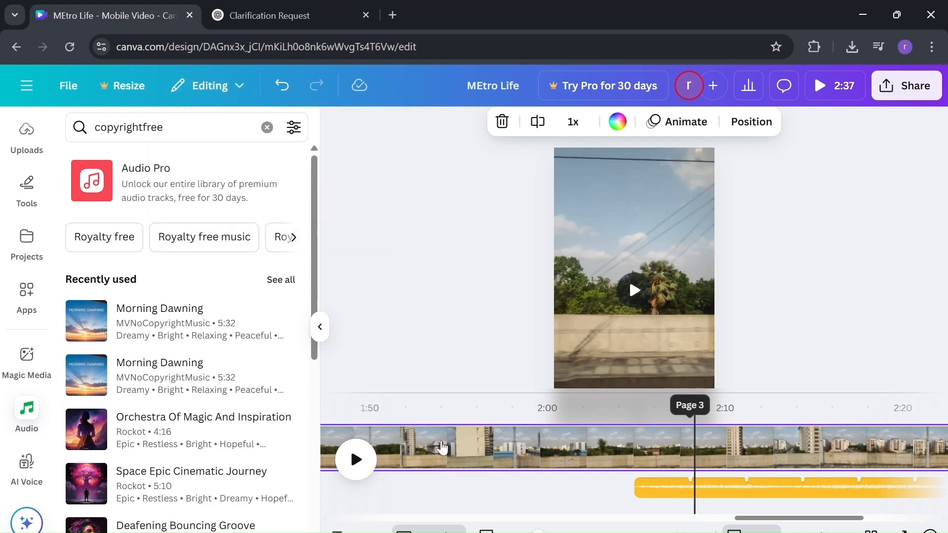
# Step: Drag the Morning Dawning music's left edge back to 0s so it spans the whole video
pyautogui.click(470, 445)
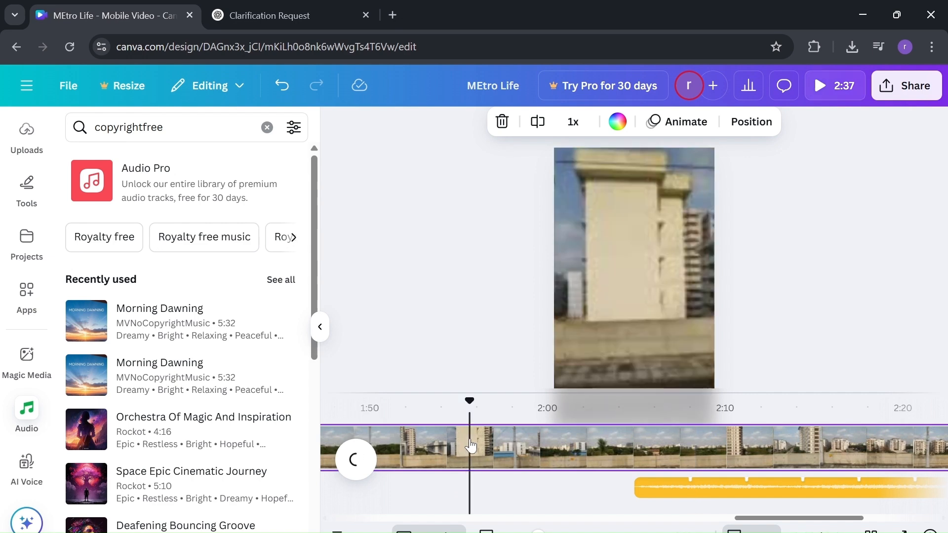
pyautogui.hscroll(-6, 488, 453)
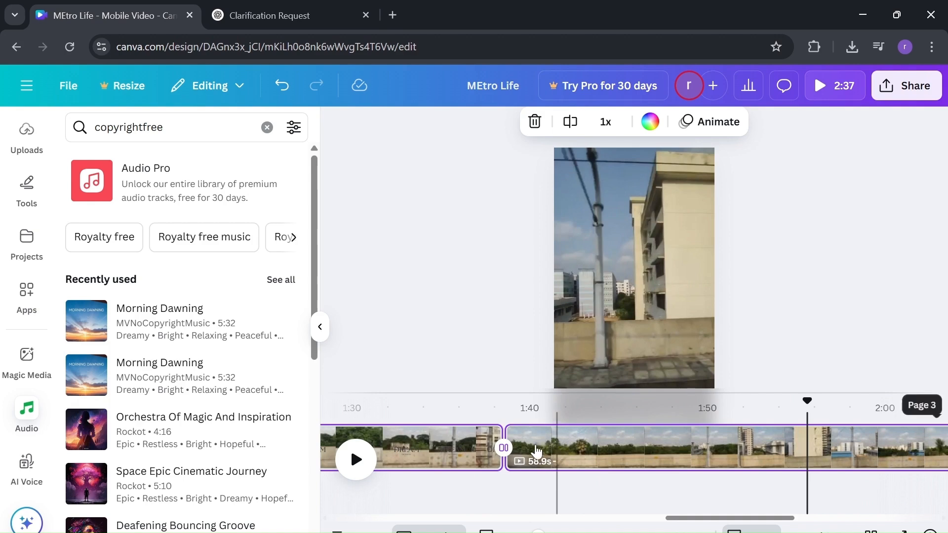
pyautogui.click(414, 445)
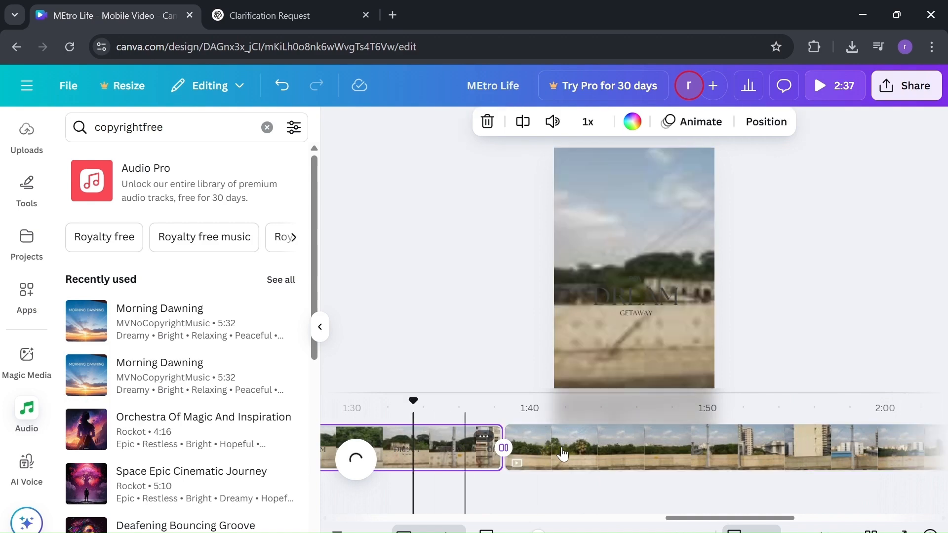
pyautogui.click(594, 454)
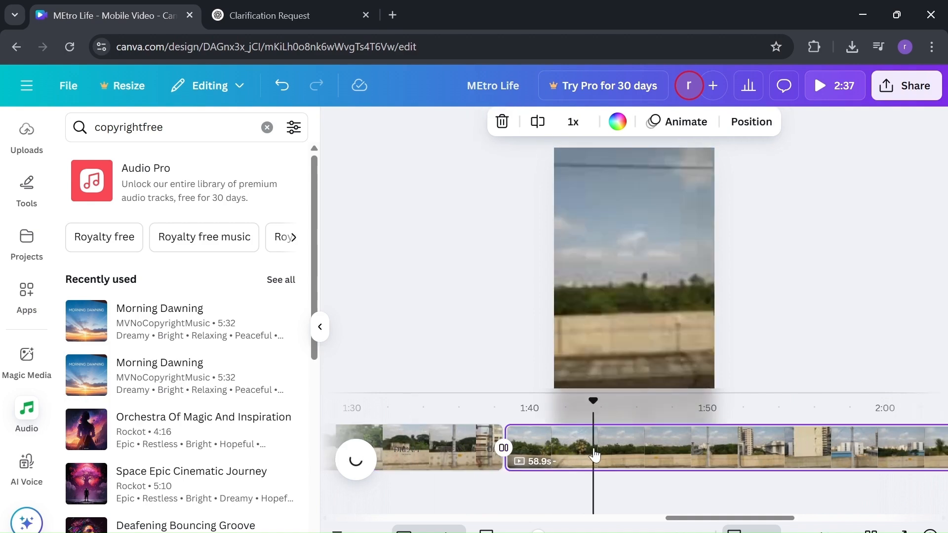
pyautogui.rightClick(543, 448)
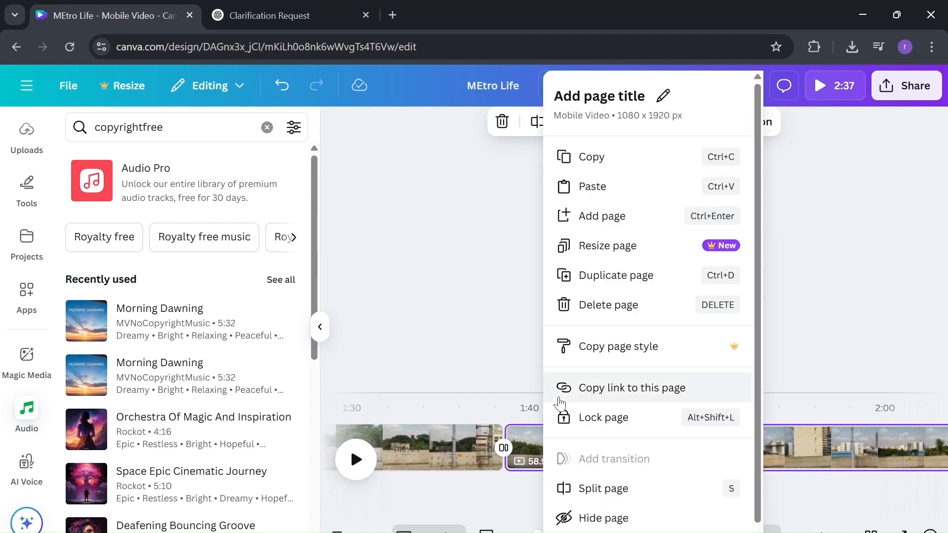
pyautogui.hscroll(5, 543, 491)
pyautogui.moveTo(620, 488); pyautogui.dragTo(251, 502)
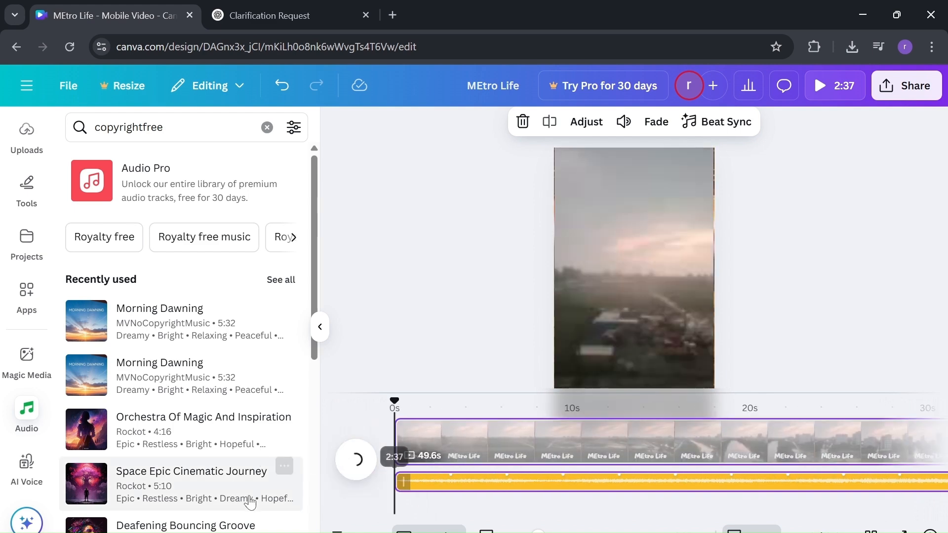
# Step: Enlarge the opening video slightly on its page and preview the result
pyautogui.press('space')
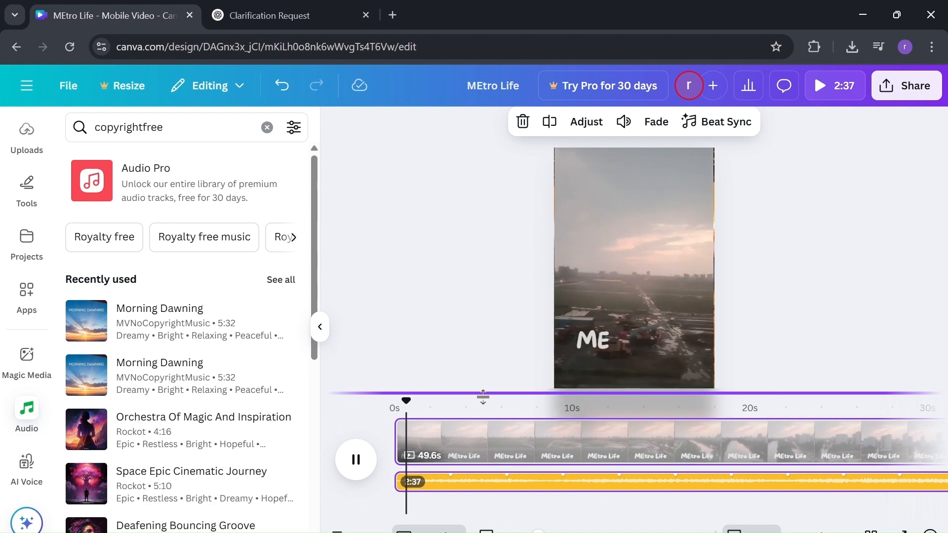
pyautogui.press('space')
pyautogui.click(608, 239)
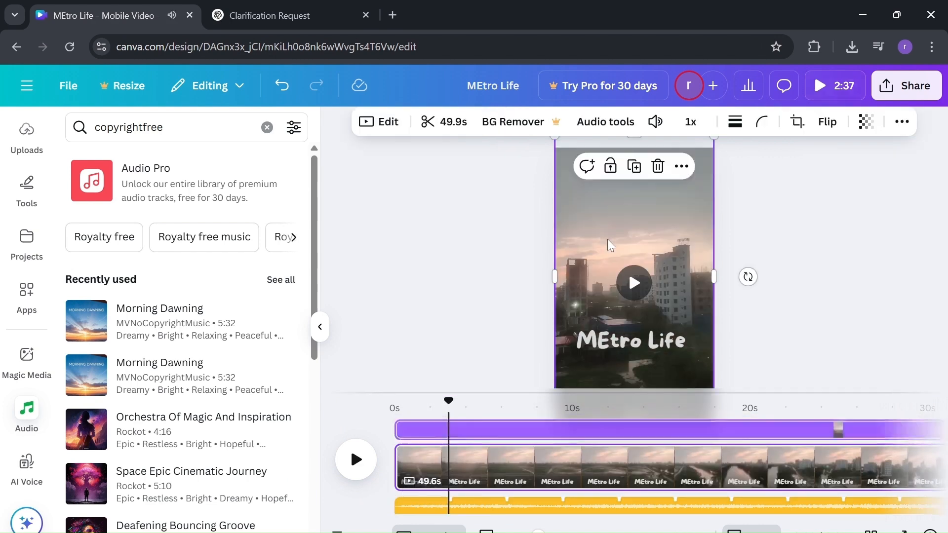
pyautogui.moveTo(724, 136); pyautogui.dragTo(729, 135)
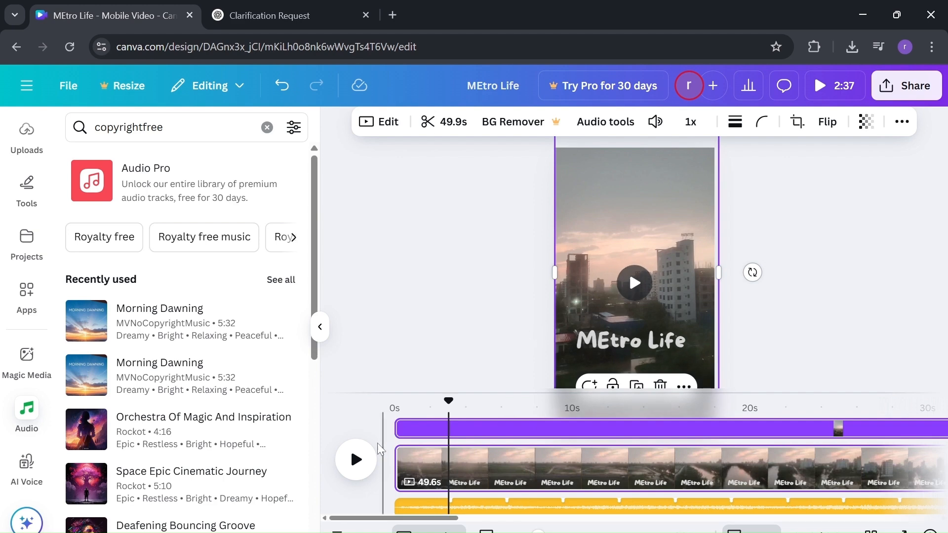
pyautogui.click(353, 476)
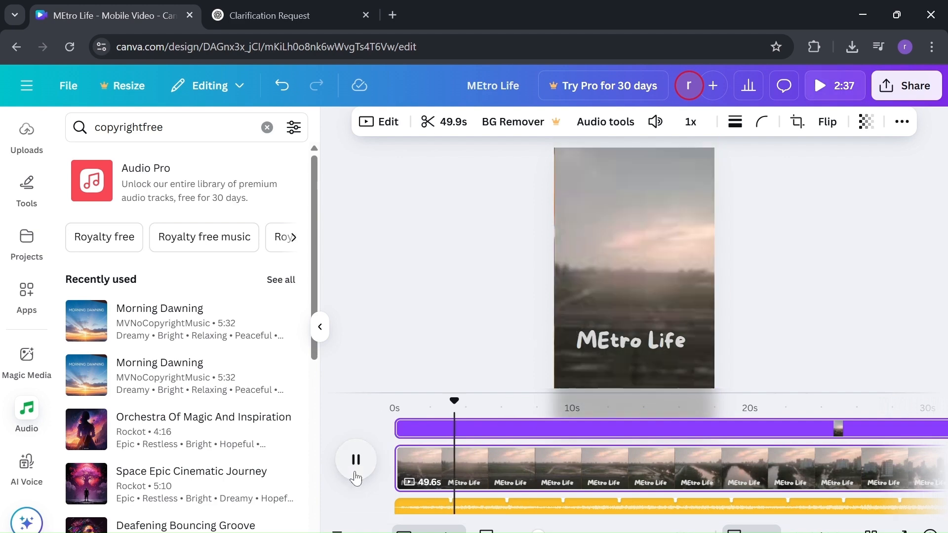
pyautogui.click(355, 475)
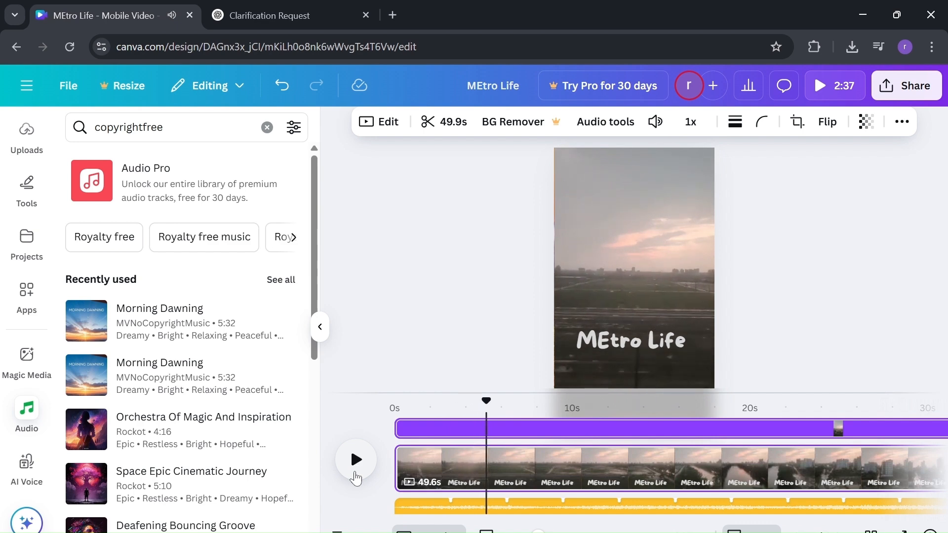
# Step: Add a blank 5-second fourth page at the end of the timeline
pyautogui.hscroll(5, 447, 476)
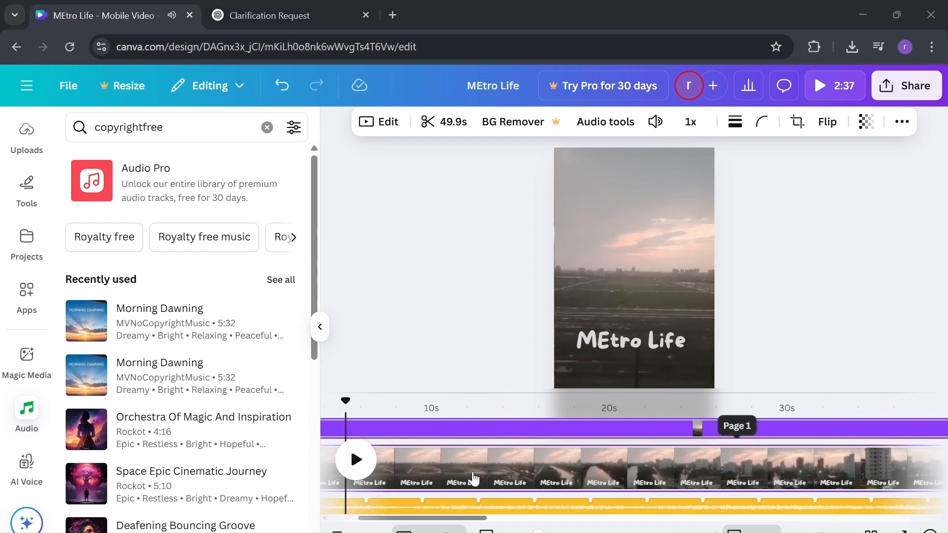
pyautogui.hscroll(20, 473, 478)
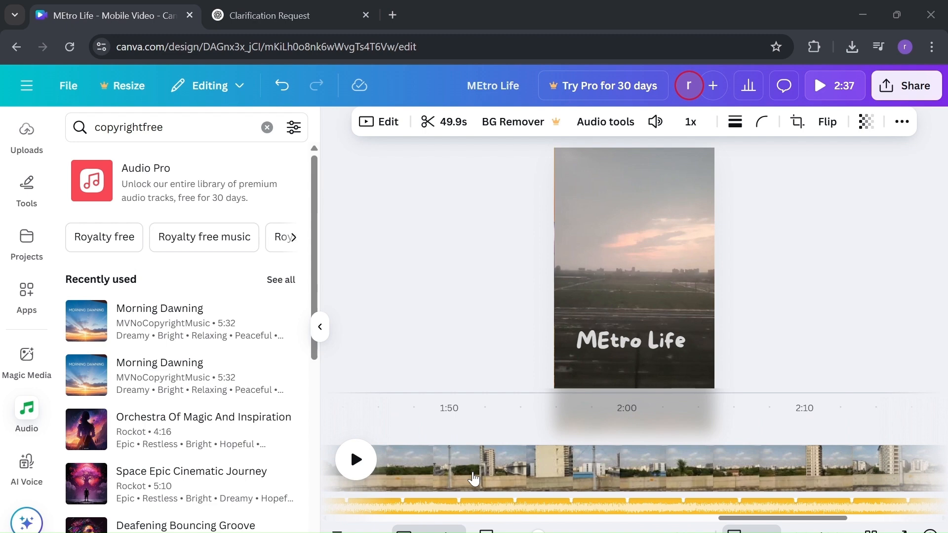
pyautogui.click(888, 465)
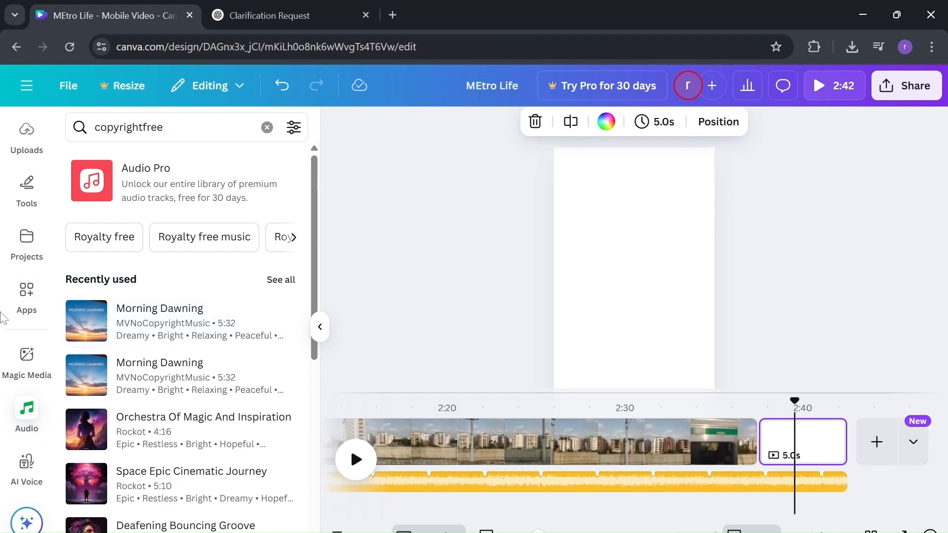
# Step: Open Magic Media and switch to its Videos generator
pyautogui.click(28, 355)
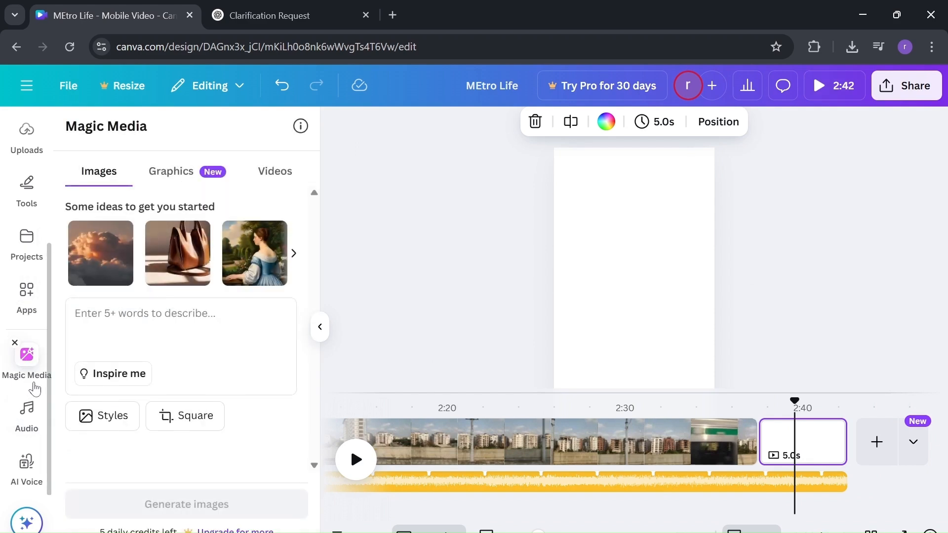
pyautogui.click(270, 185)
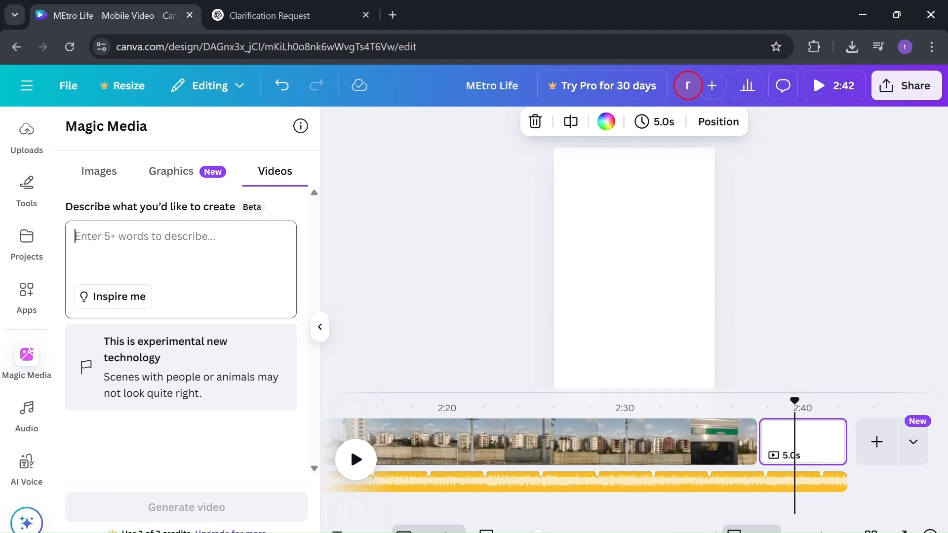
# Step: Describe a metro-life outro of blue sky and drifting clouds and generate the AI video
pyautogui.write('make a simple outro on a video showing metro life')
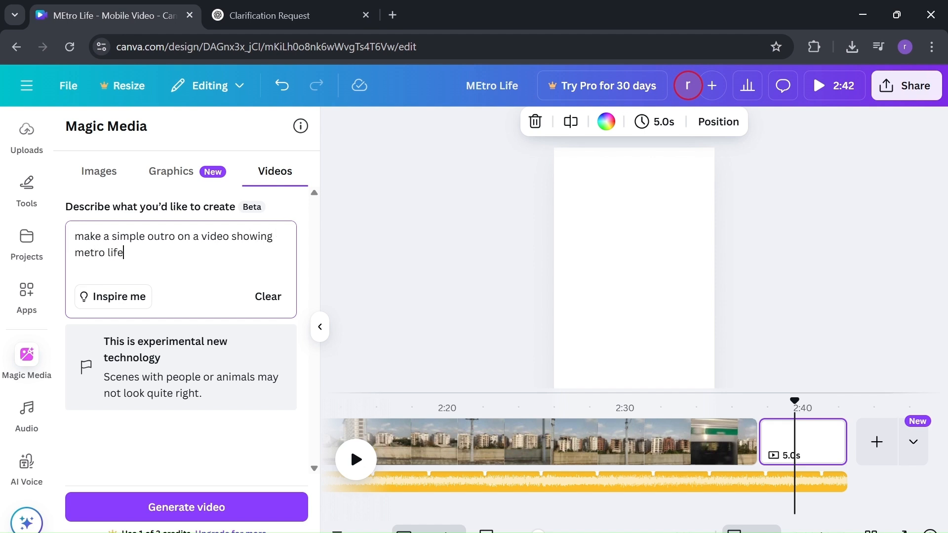
pyautogui.press('Return')
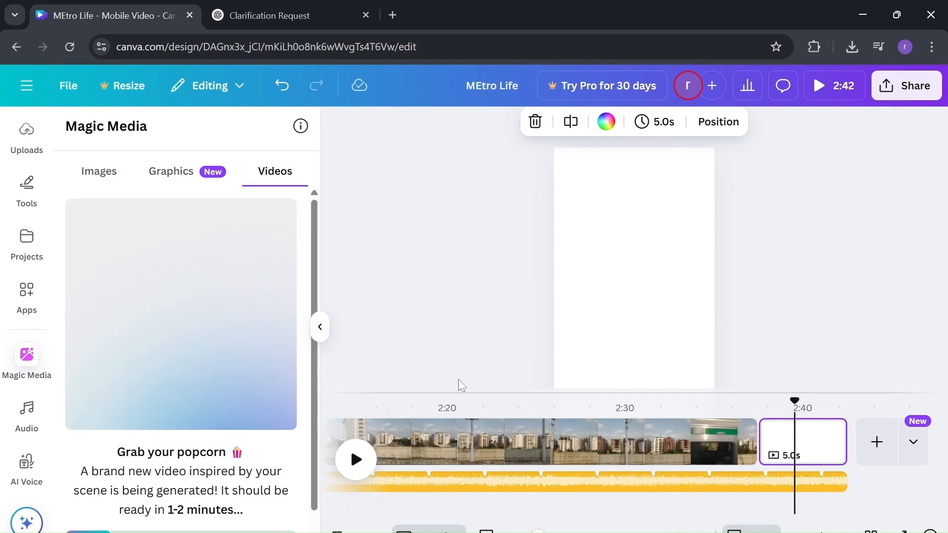
pyautogui.hscroll(-1, 443, 425)
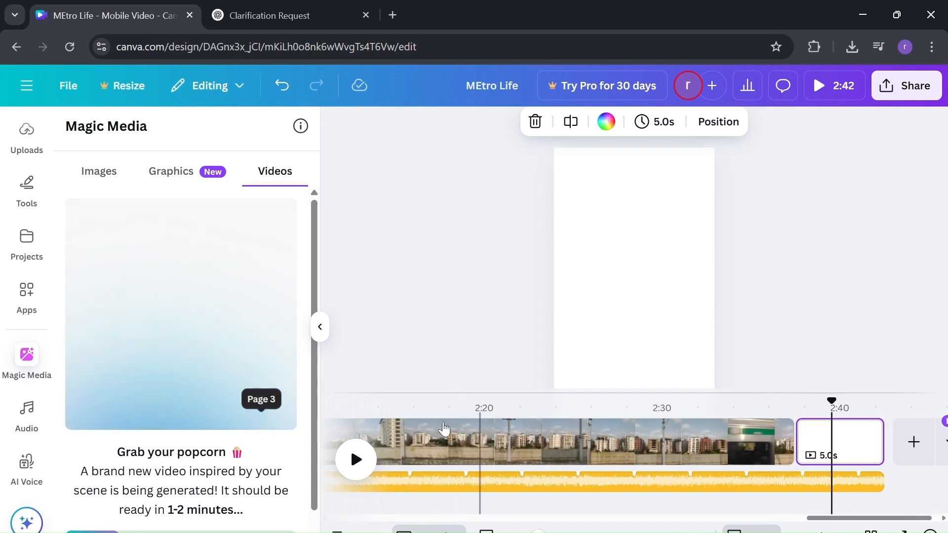
pyautogui.hscroll(-5, 442, 425)
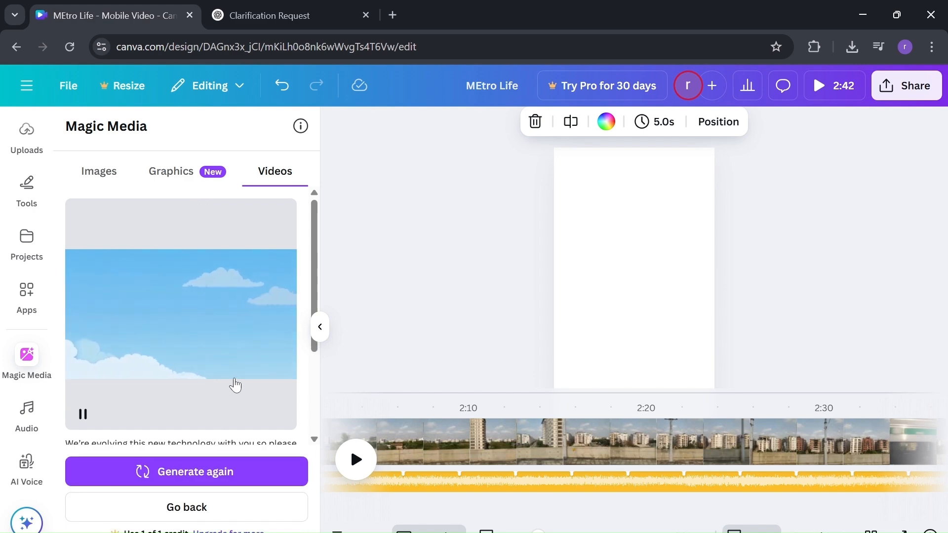
# Step: Drag the generated blue-sky-and-clouds video onto the blank final page to fill it
pyautogui.scroll(-1, 233, 385)
pyautogui.scroll(-1, 235, 385)
pyautogui.scroll(1, 235, 385)
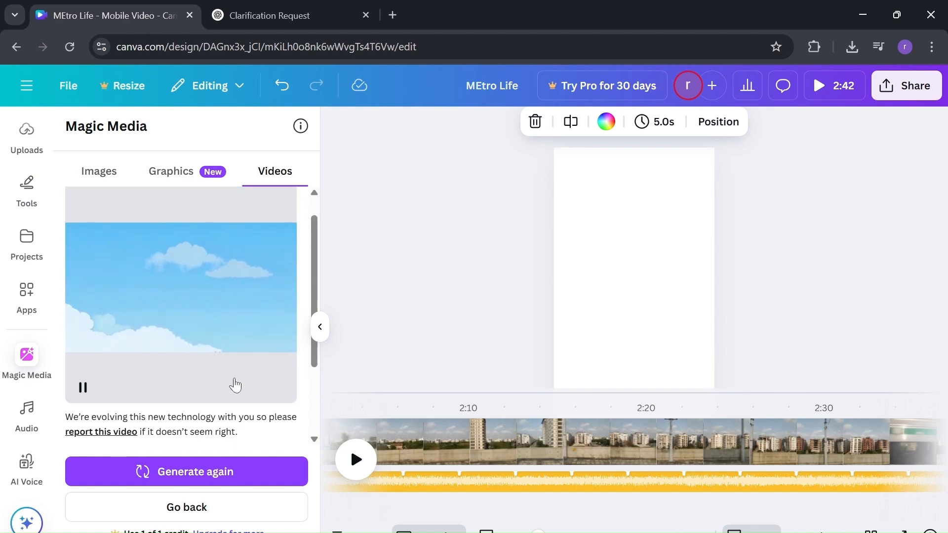
pyautogui.scroll(-1, 235, 386)
pyautogui.scroll(2, 234, 385)
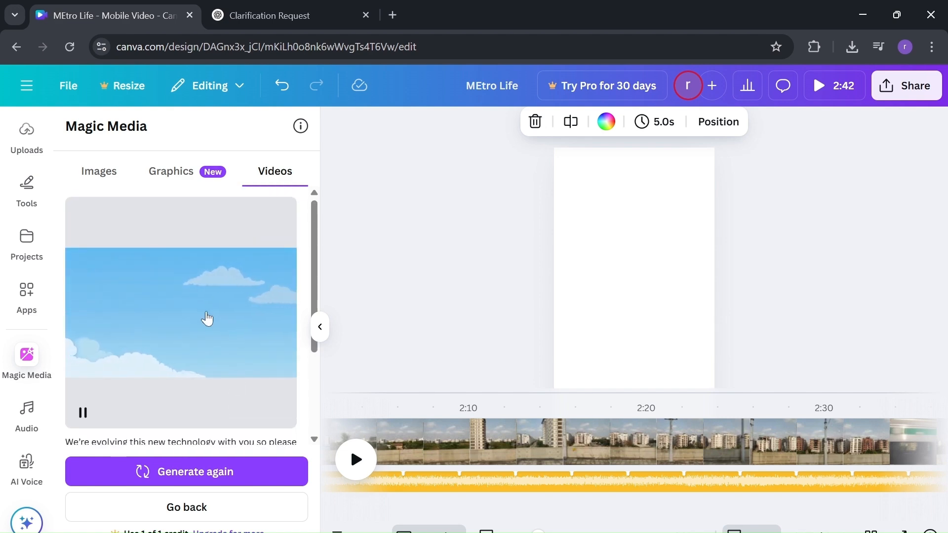
pyautogui.scroll(-2, 207, 318)
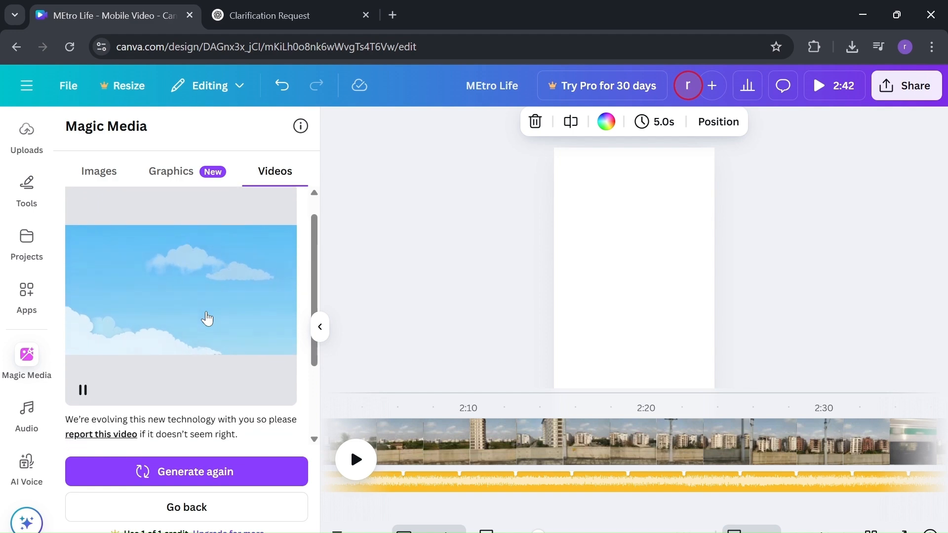
pyautogui.scroll(-2, 207, 319)
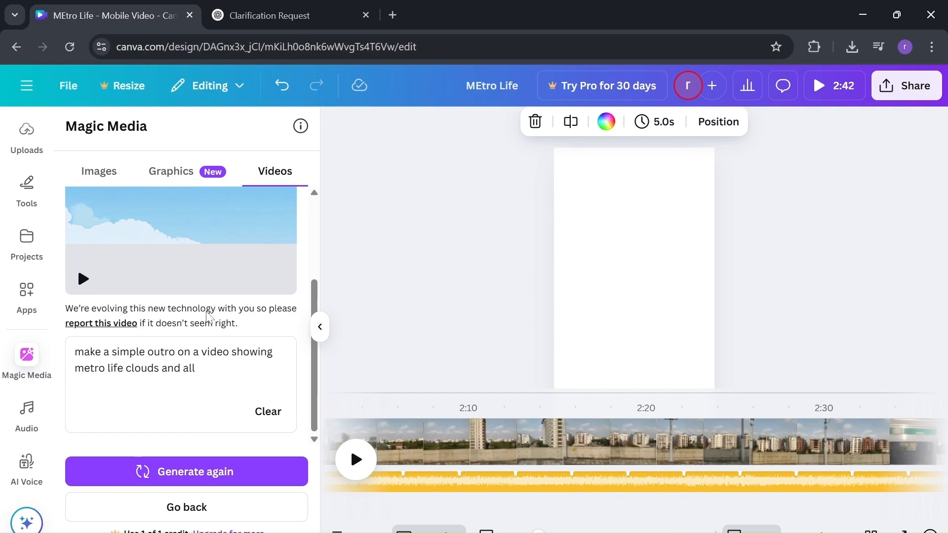
pyautogui.scroll(1, 207, 316)
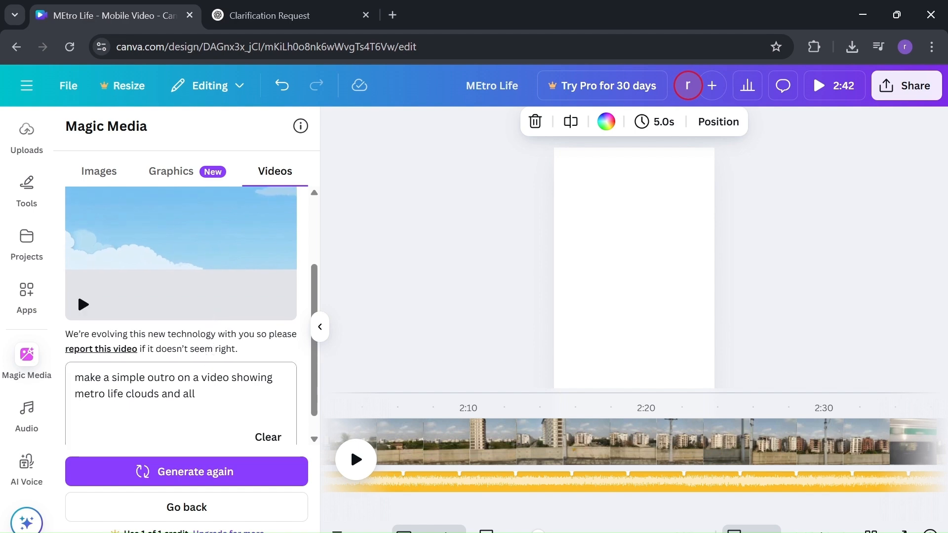
pyautogui.scroll(2, 248, 372)
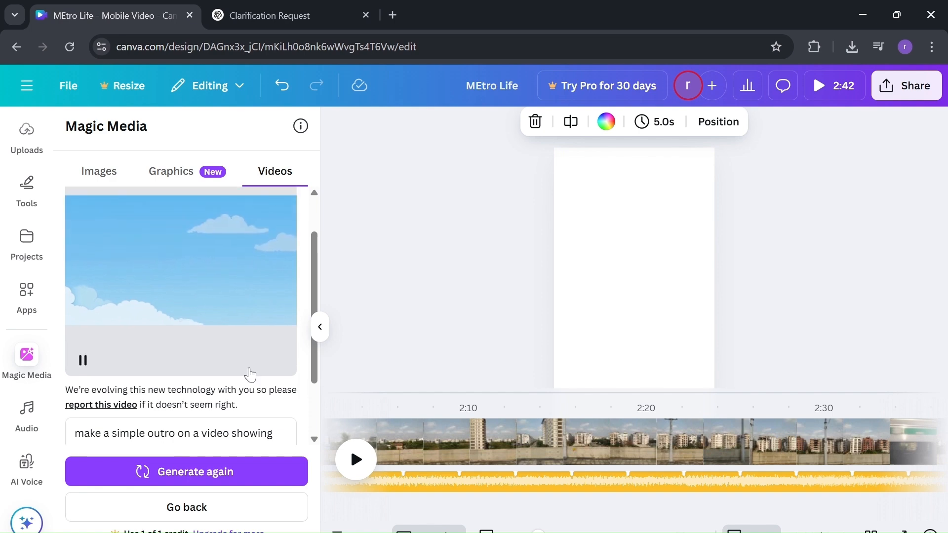
pyautogui.hscroll(4, 495, 445)
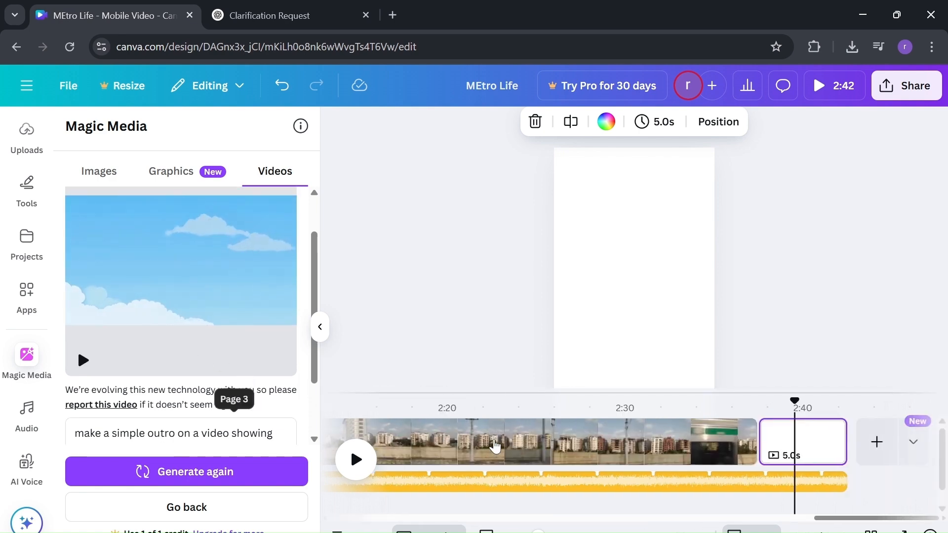
pyautogui.moveTo(266, 290); pyautogui.dragTo(800, 449)
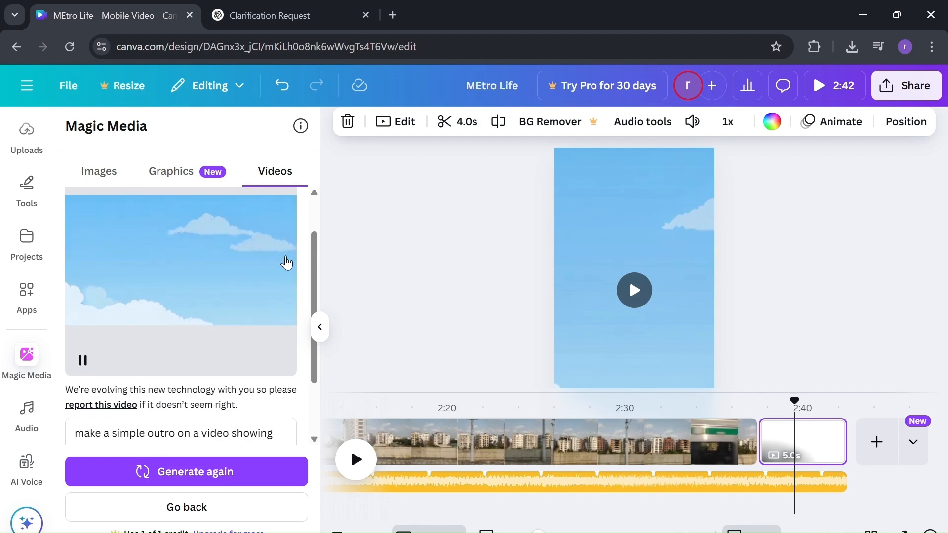
# Step: Play and stop the sky clip, select it, and show the Text styles panel
pyautogui.click(632, 287)
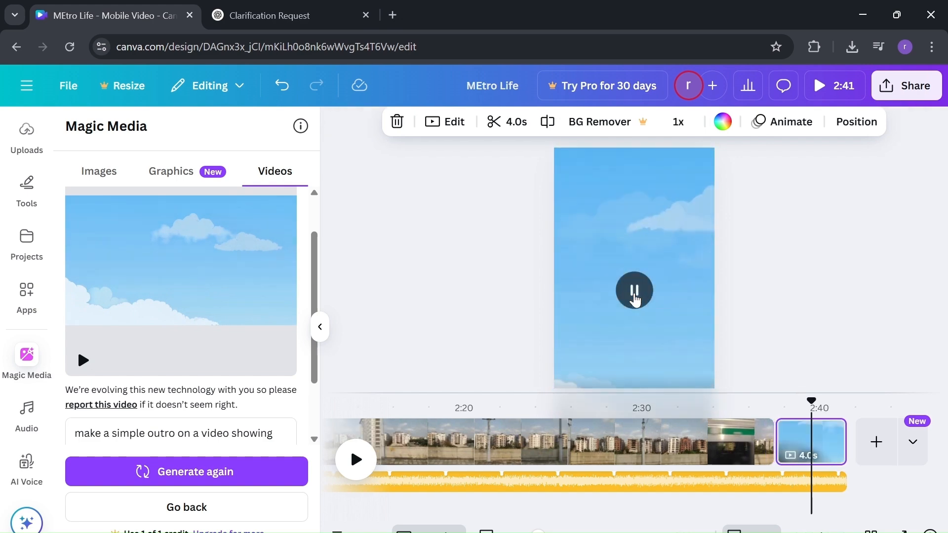
pyautogui.click(635, 299)
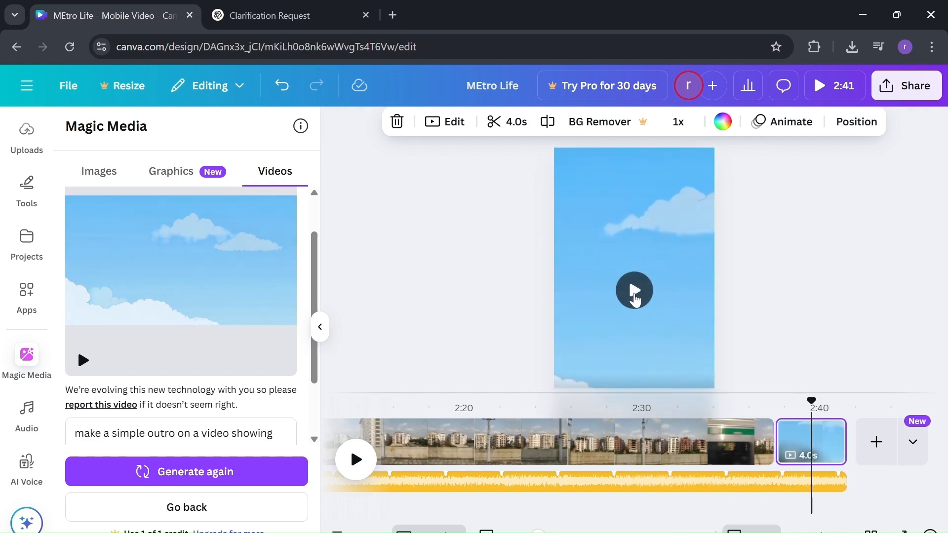
pyautogui.click(607, 270)
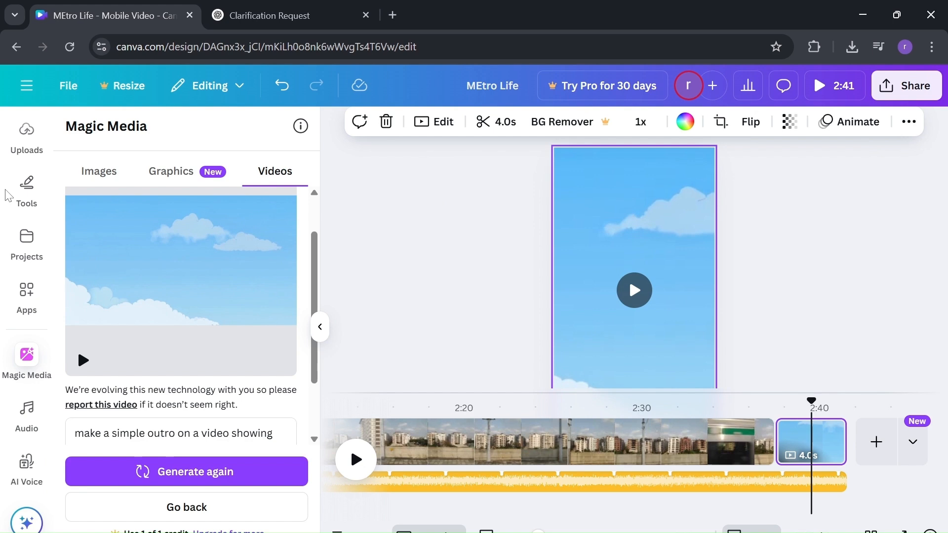
pyautogui.scroll(4, 30, 210)
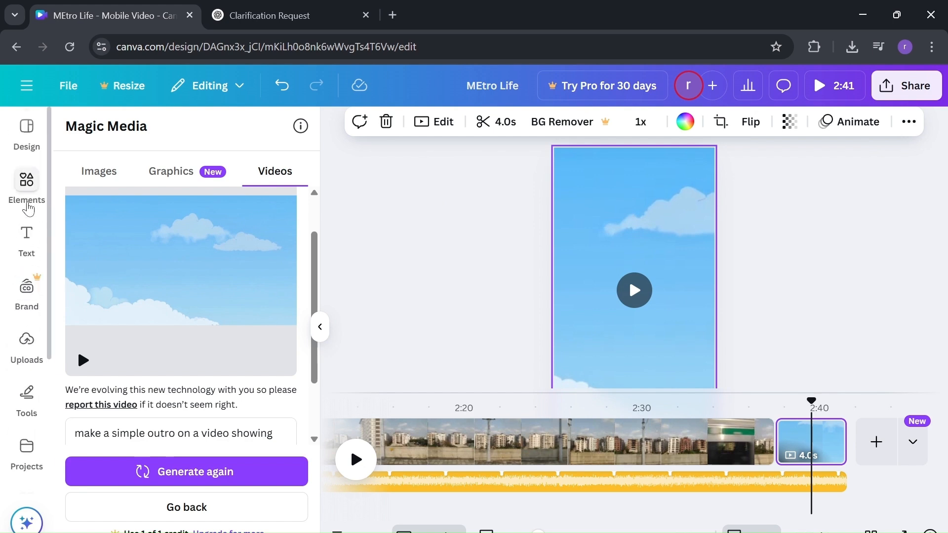
pyautogui.click(28, 143)
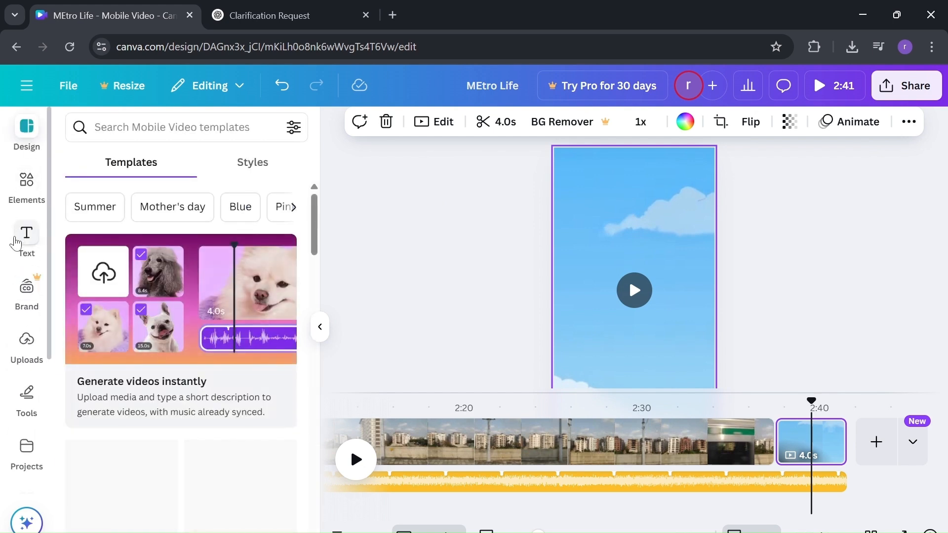
pyautogui.click(28, 237)
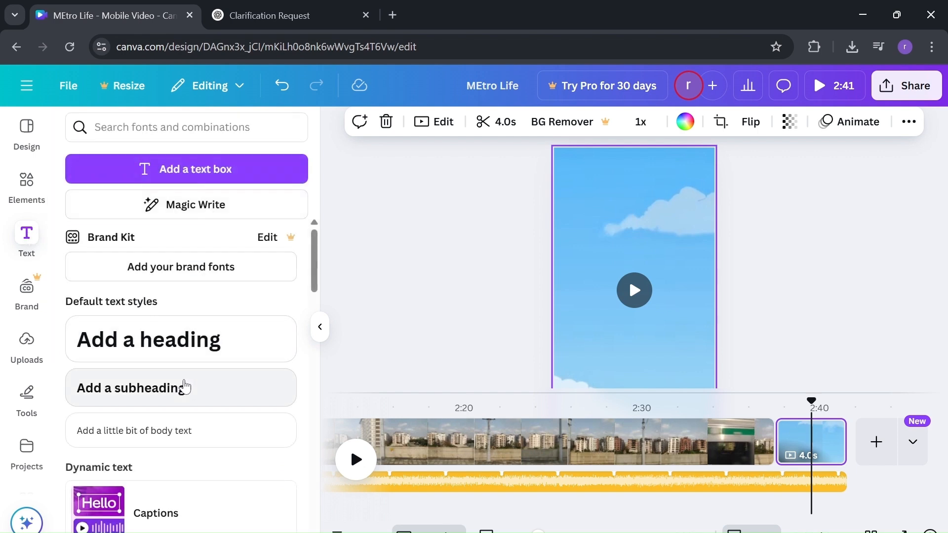
# Step: Browse the Elements library for stickers, then go back to the Text panel
pyautogui.scroll(-4, 184, 386)
pyautogui.scroll(-5, 185, 386)
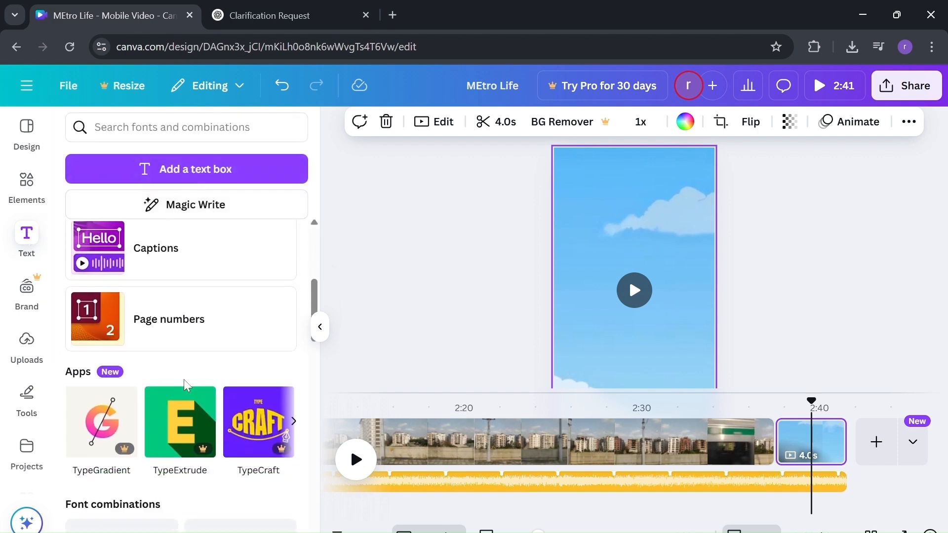
pyautogui.scroll(-3, 185, 386)
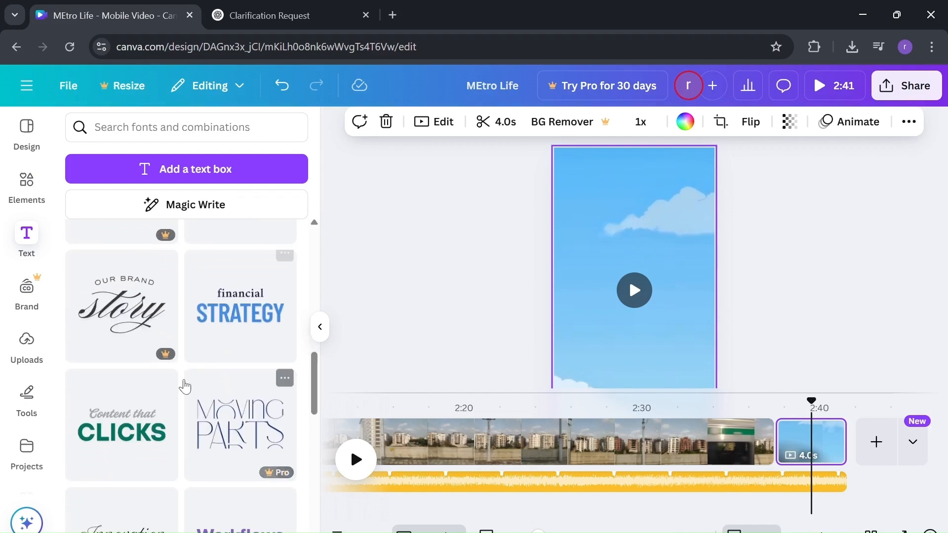
pyautogui.scroll(-3, 123, 457)
pyautogui.scroll(6, 124, 459)
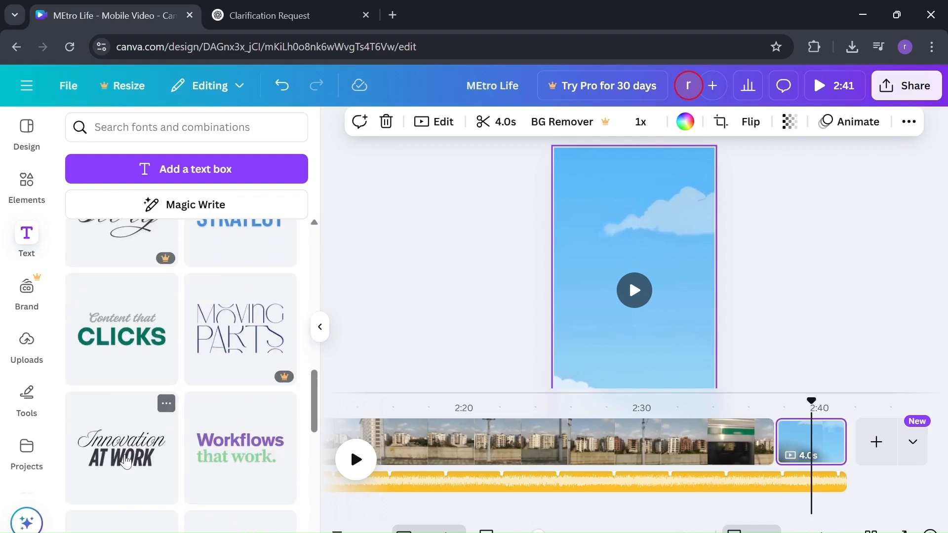
pyautogui.scroll(3, 168, 331)
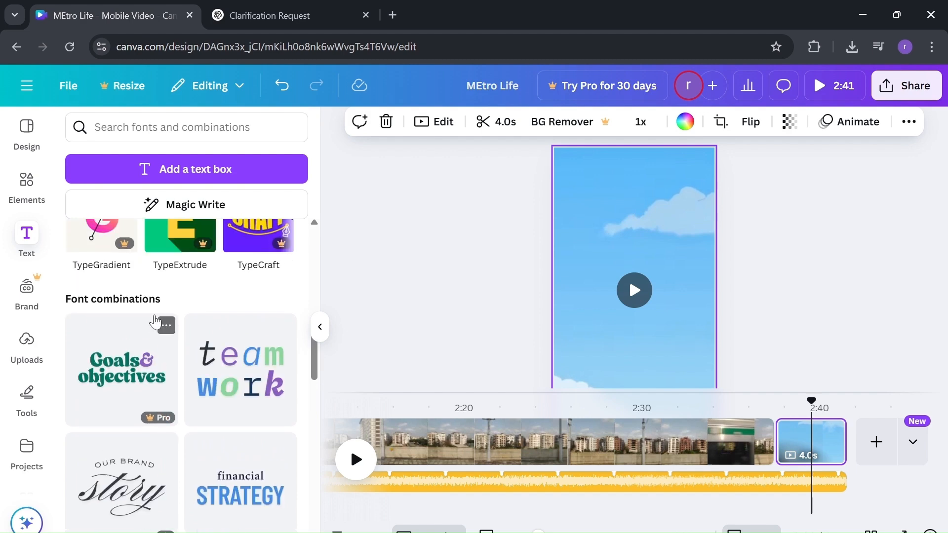
pyautogui.click(31, 174)
pyautogui.scroll(-8, 183, 321)
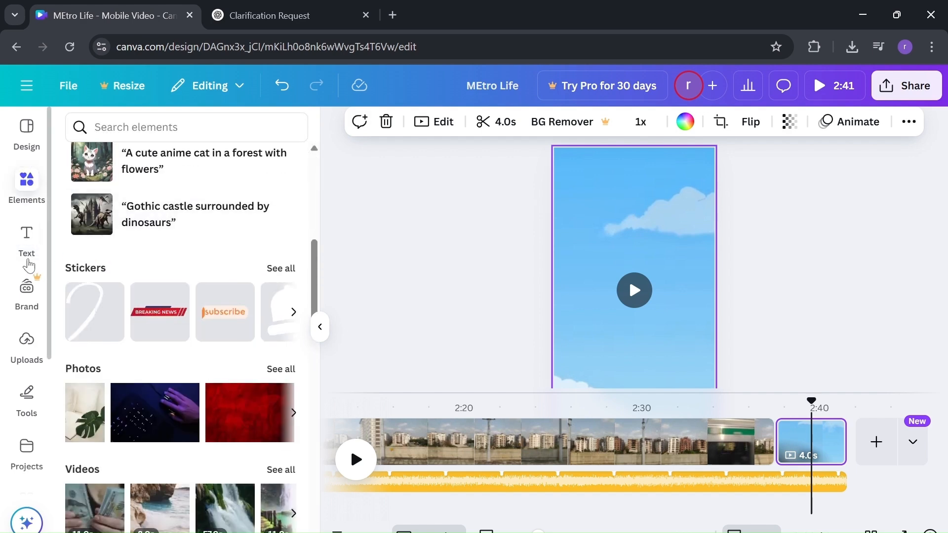
pyautogui.click(22, 256)
pyautogui.scroll(5, 163, 325)
# Step: Add a subheading reading 'Thanks for watching' with 'Subscribe for more videos.' on a second line
pyautogui.click(192, 403)
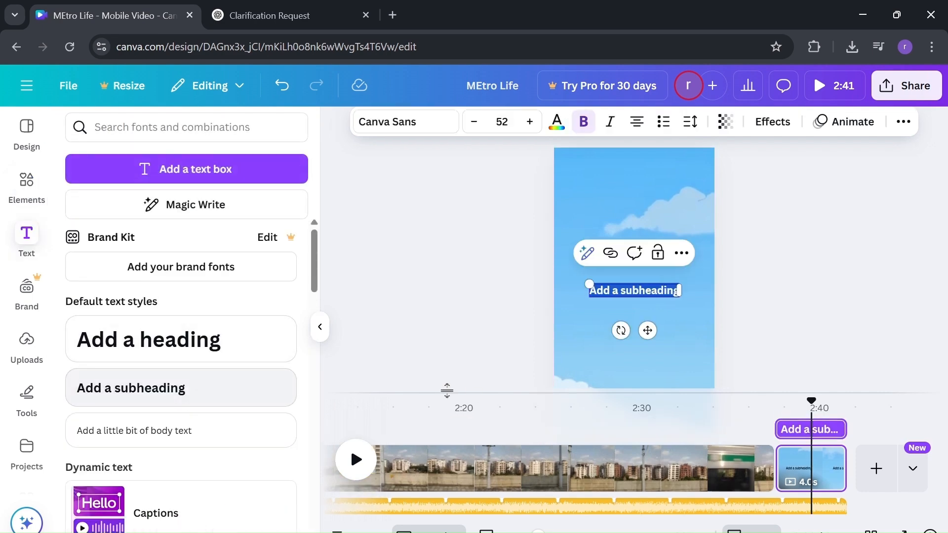
pyautogui.click(639, 290)
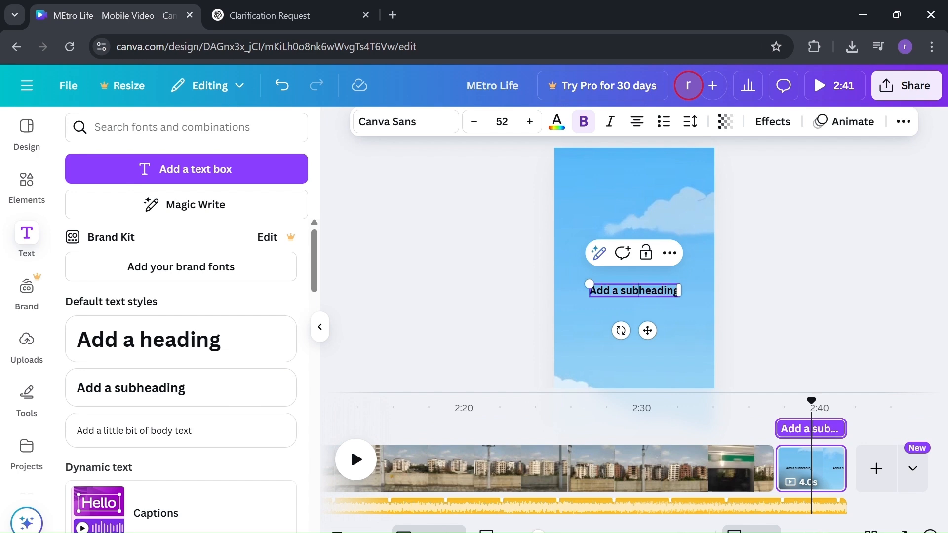
pyautogui.hotkey('ctrl', 'a')
pyautogui.press('BackSpace')
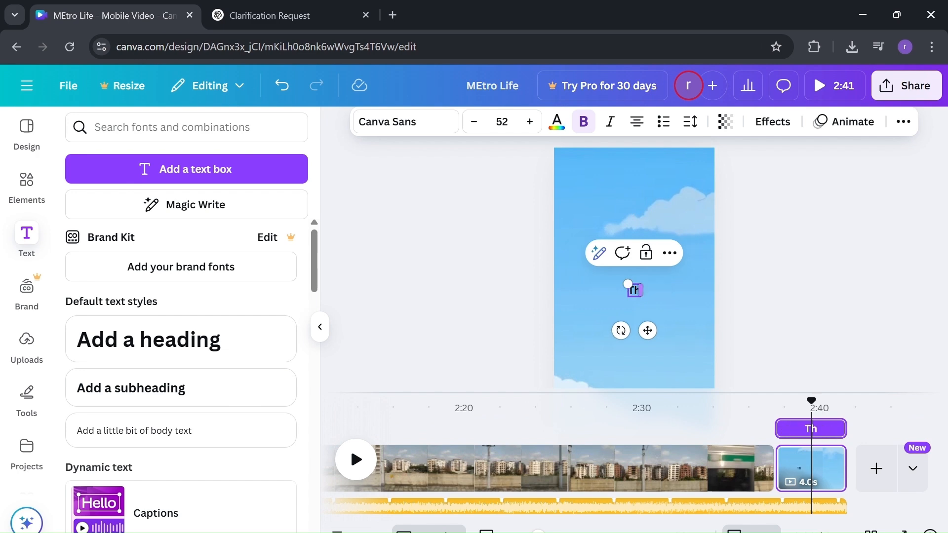
pyautogui.write('Thanks for watc')
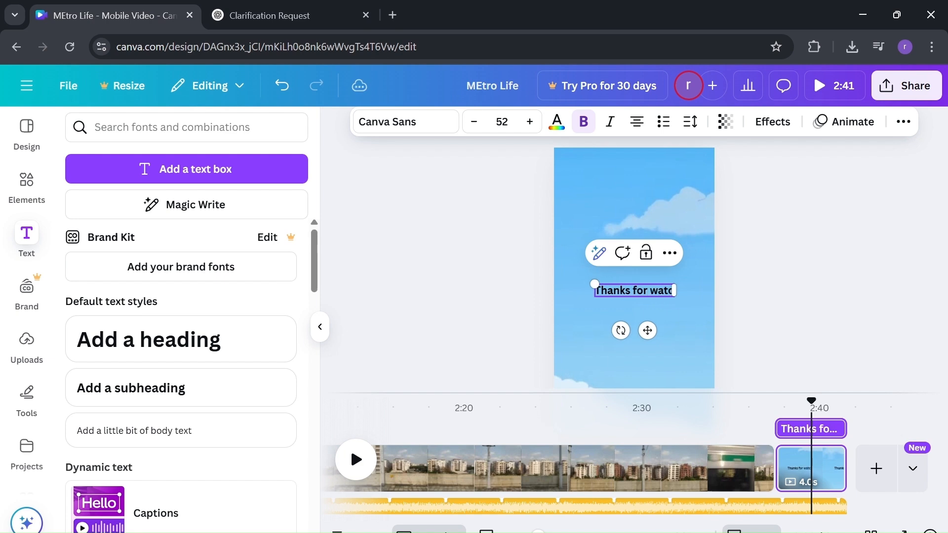
pyautogui.write('hing')
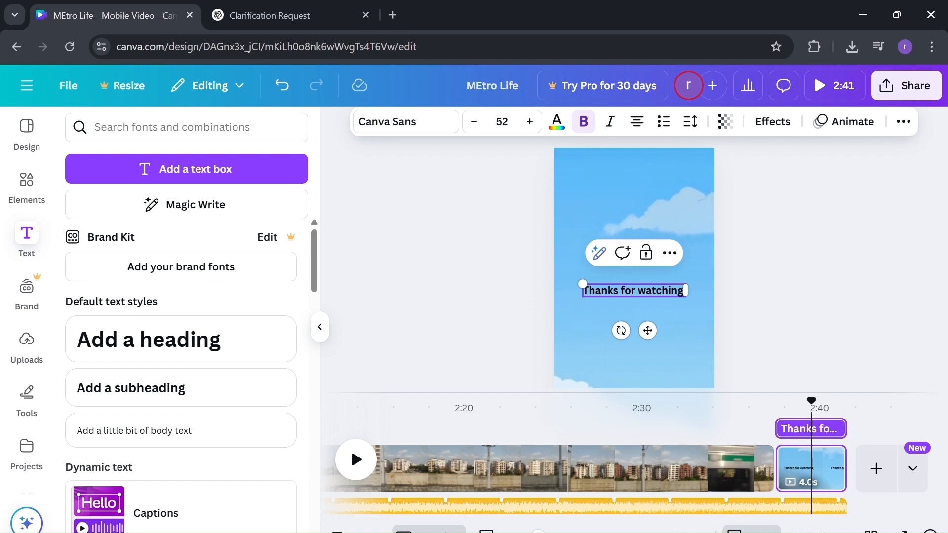
pyautogui.press('Return')
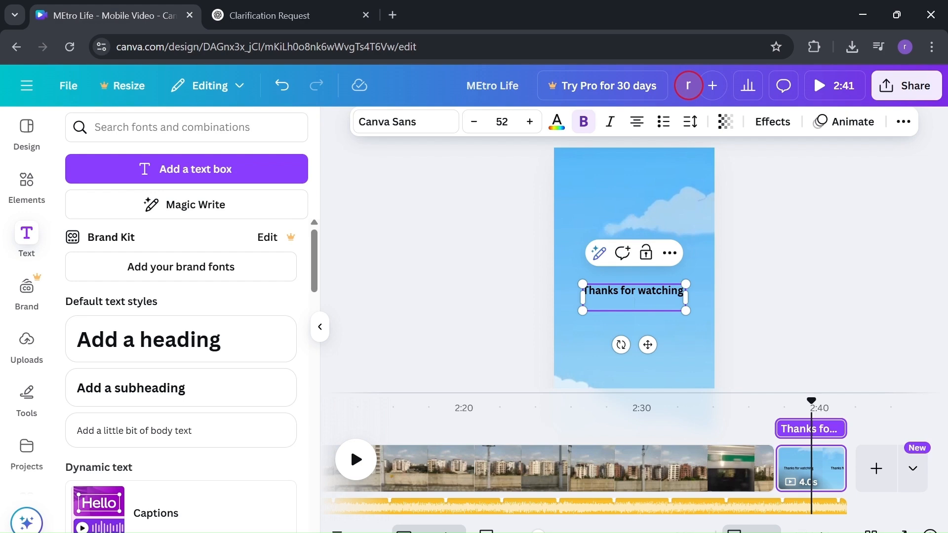
pyautogui.write('Subscroibe')
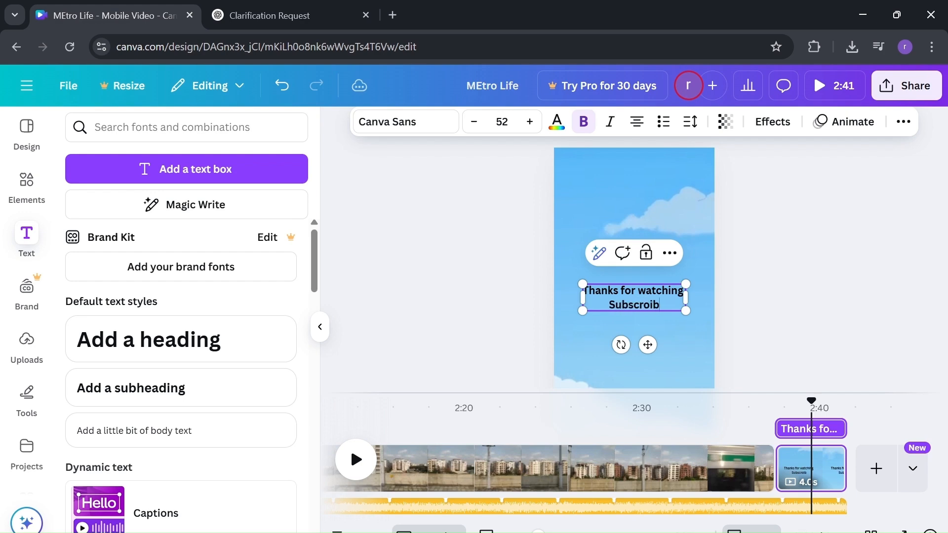
pyautogui.press('BackSpace')
pyautogui.press('BackSpace')
pyautogui.press('BackSpace')
pyautogui.press('BackSpace')
pyautogui.write('ibe for mo')
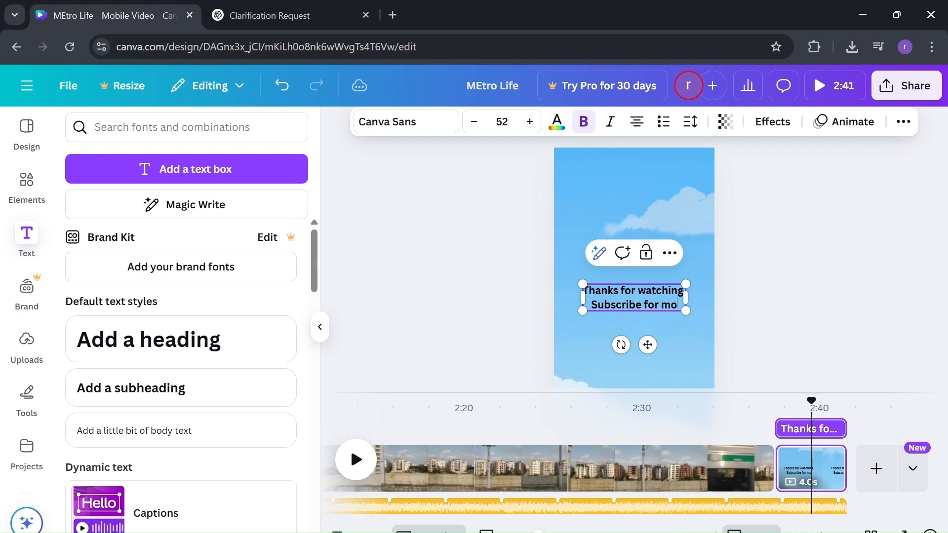
pyautogui.write('re uideos')
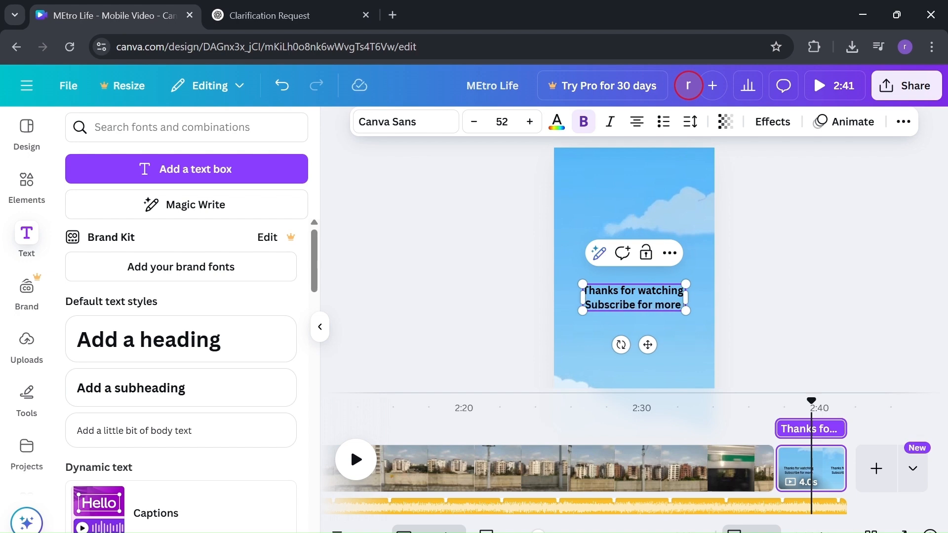
pyautogui.write('.')
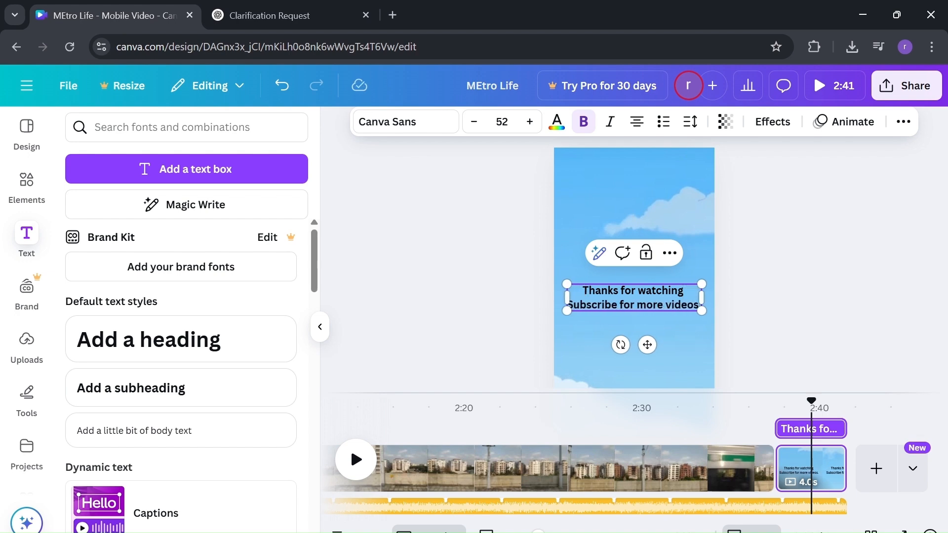
# Step: Apply the League Spartan font to all of the 'Thanks for watching' text
pyautogui.click(408, 124)
pyautogui.scroll(-3, 214, 343)
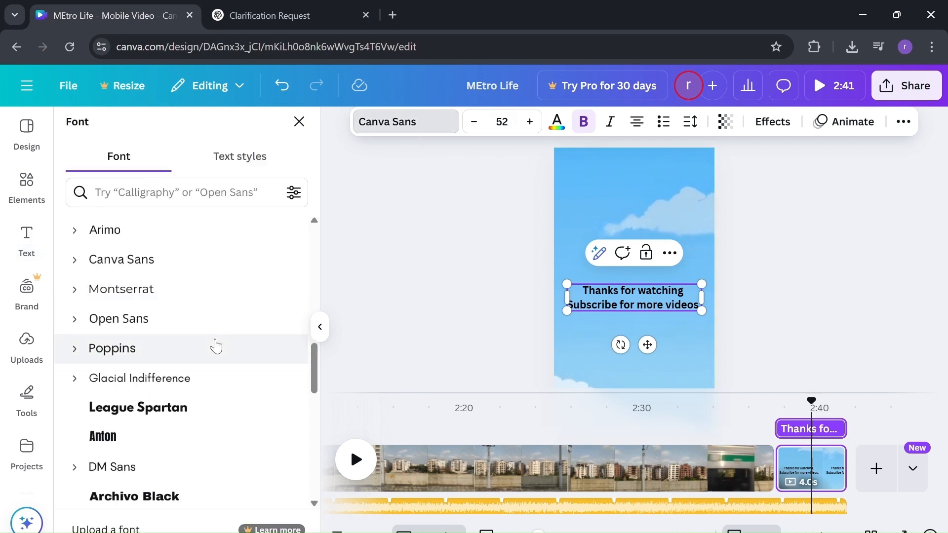
pyautogui.click(167, 393)
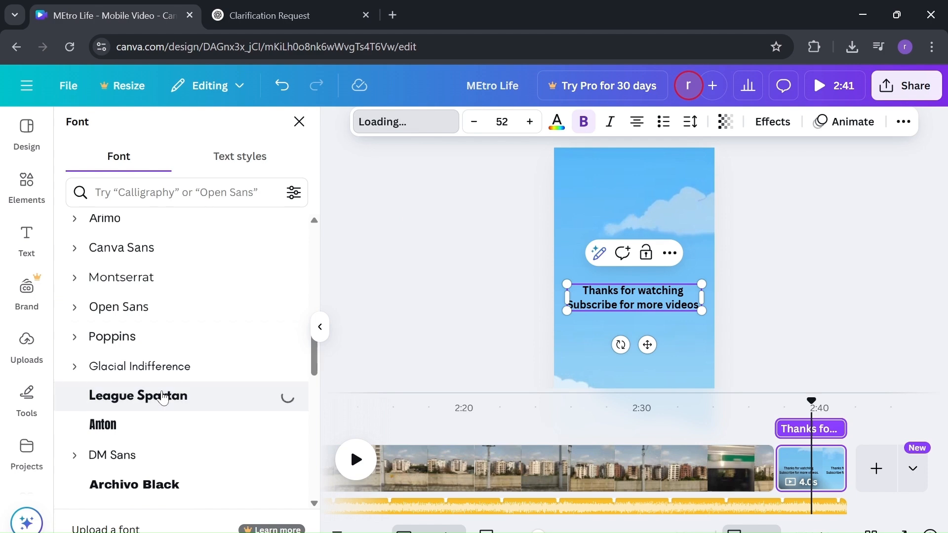
pyautogui.doubleClick(600, 292)
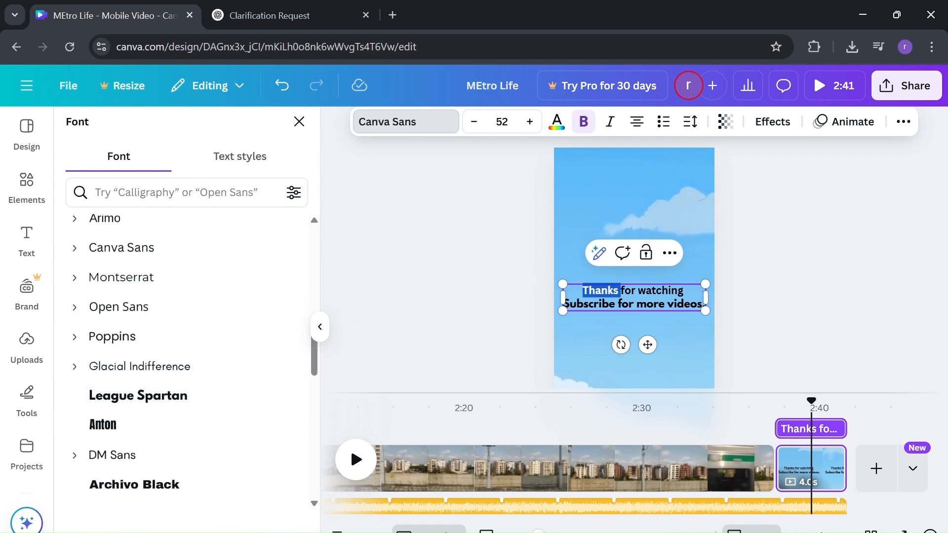
pyautogui.hotkey('ctrl', 'a')
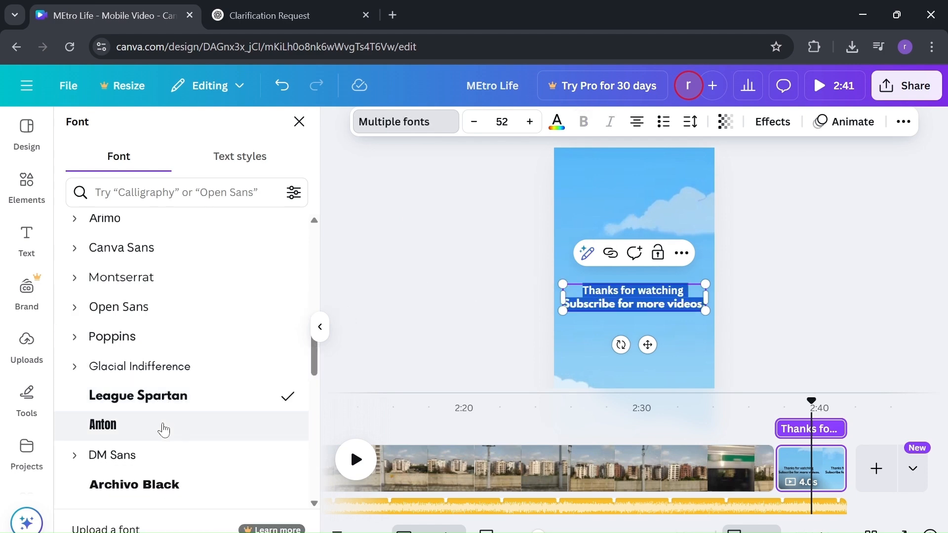
pyautogui.click(178, 397)
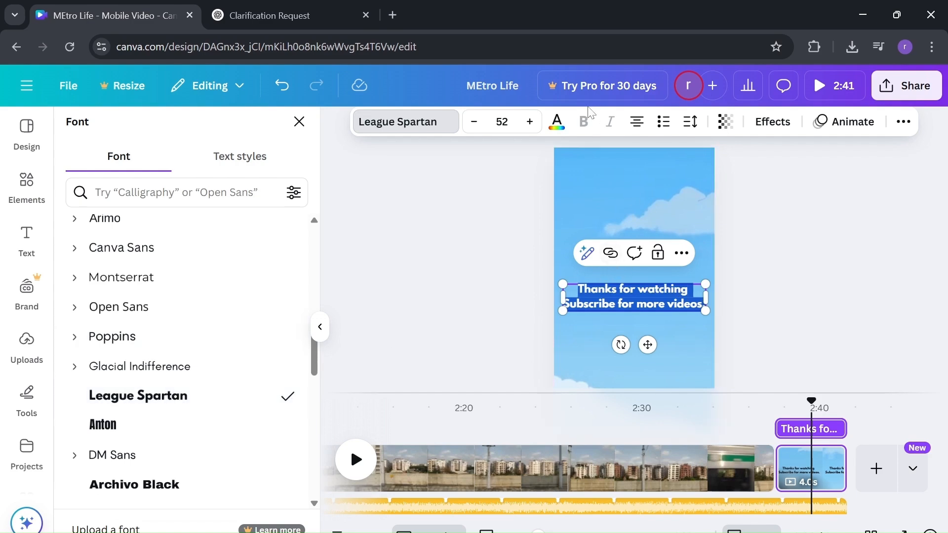
# Step: Enlarge the thanks text to size 58 and return to the text options
pyautogui.click(536, 123)
pyautogui.click(535, 123)
pyautogui.click(537, 123)
pyautogui.click(537, 123)
pyautogui.click(537, 123)
pyautogui.click(537, 122)
pyautogui.click(683, 265)
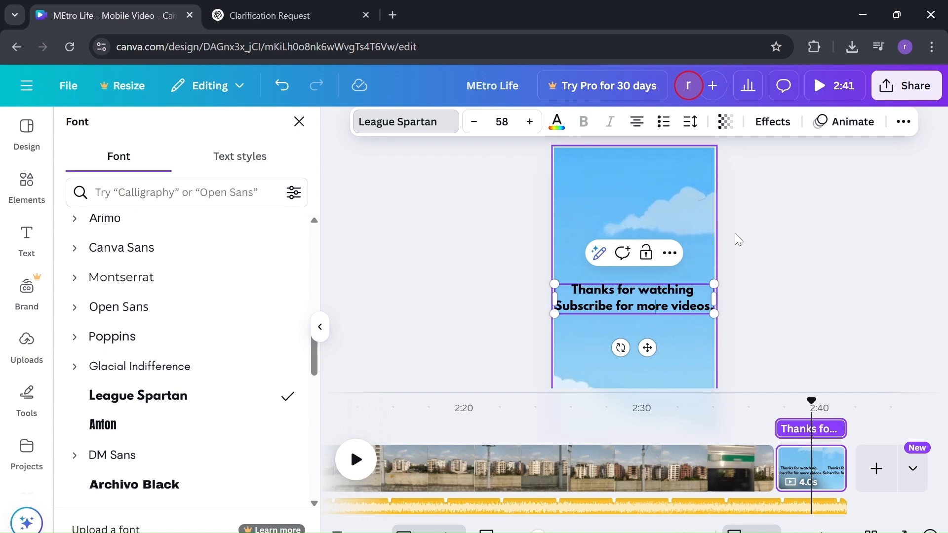
pyautogui.moveTo(760, 232); pyautogui.dragTo(669, 284)
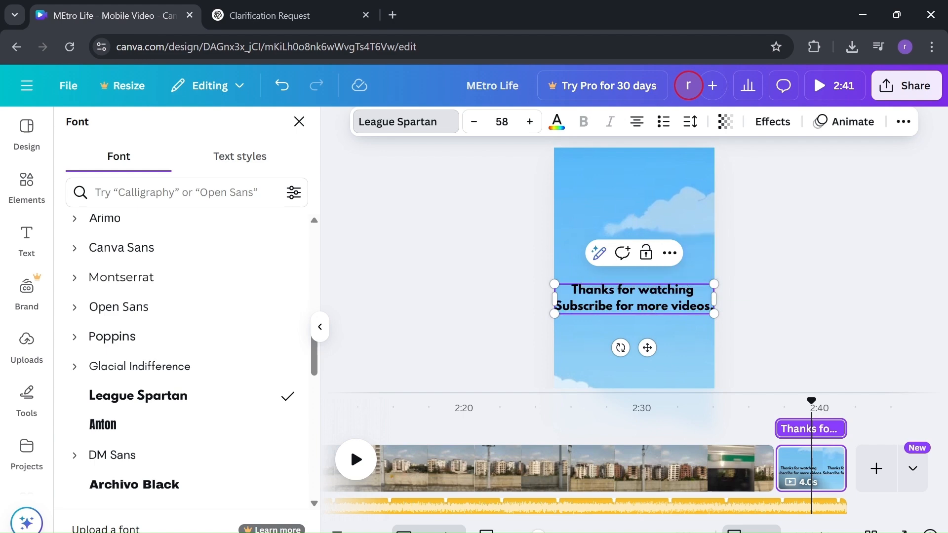
pyautogui.click(791, 226)
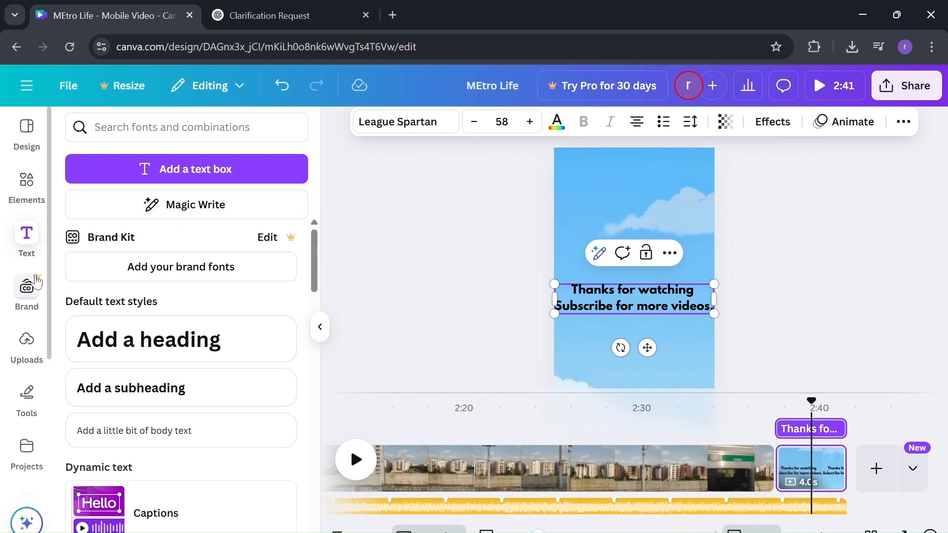
# Step: Place the orange subscribe sticker on the outro page and shrink it
pyautogui.click(20, 193)
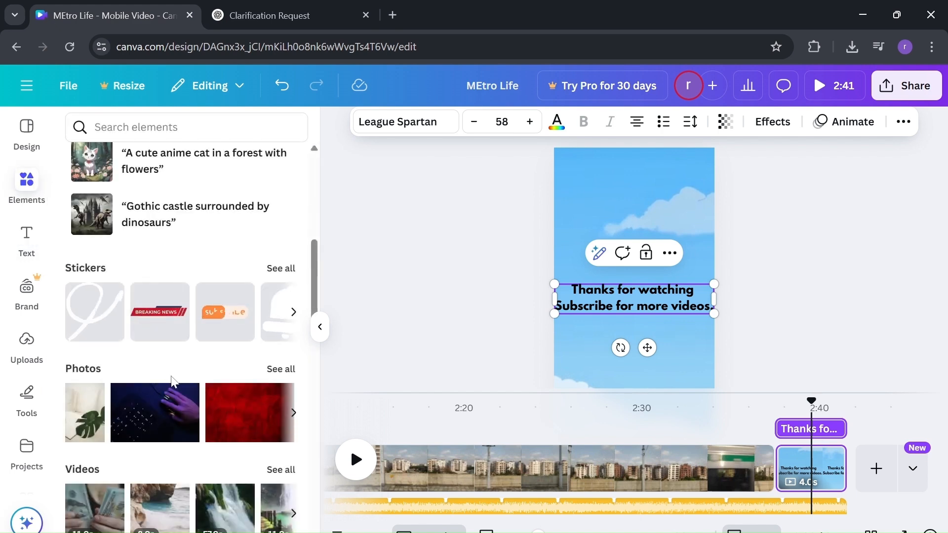
pyautogui.moveTo(218, 328); pyautogui.dragTo(575, 359)
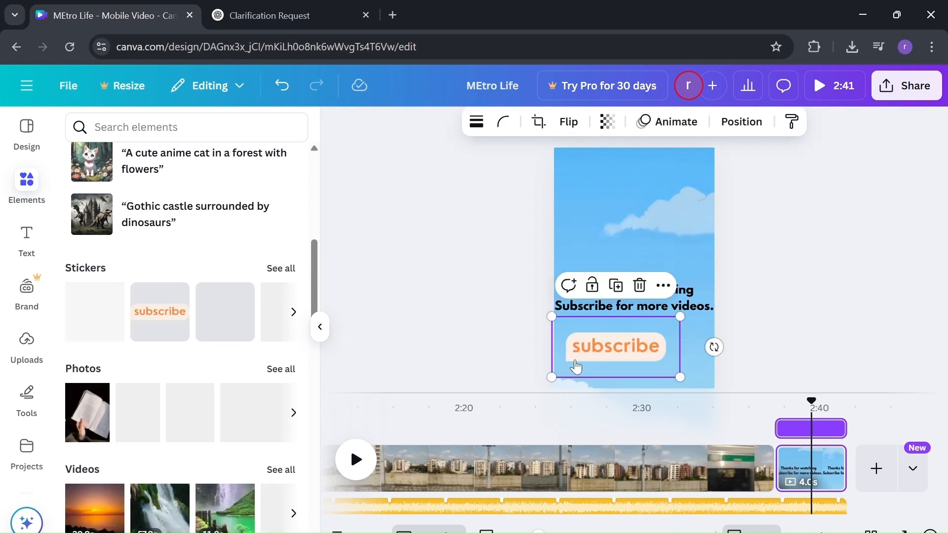
pyautogui.moveTo(682, 368); pyautogui.dragTo(632, 351)
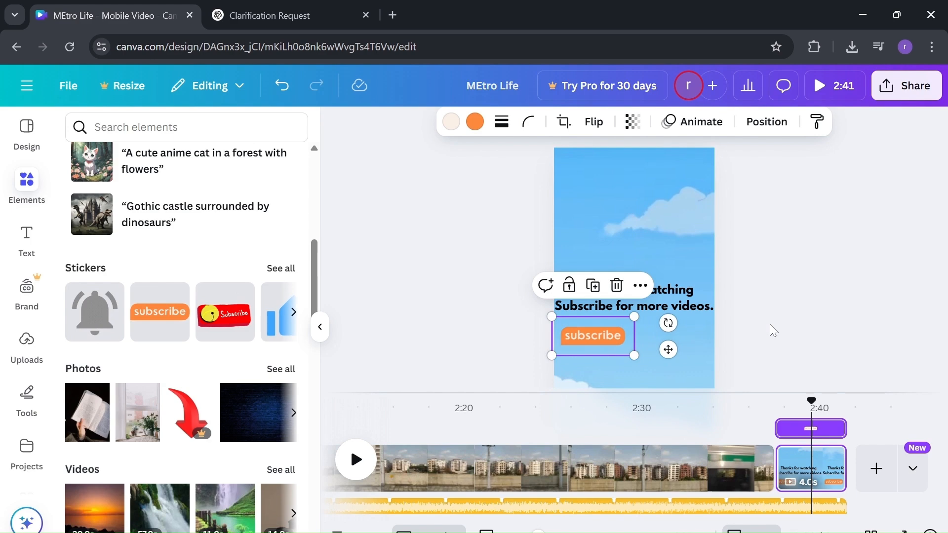
pyautogui.click(769, 324)
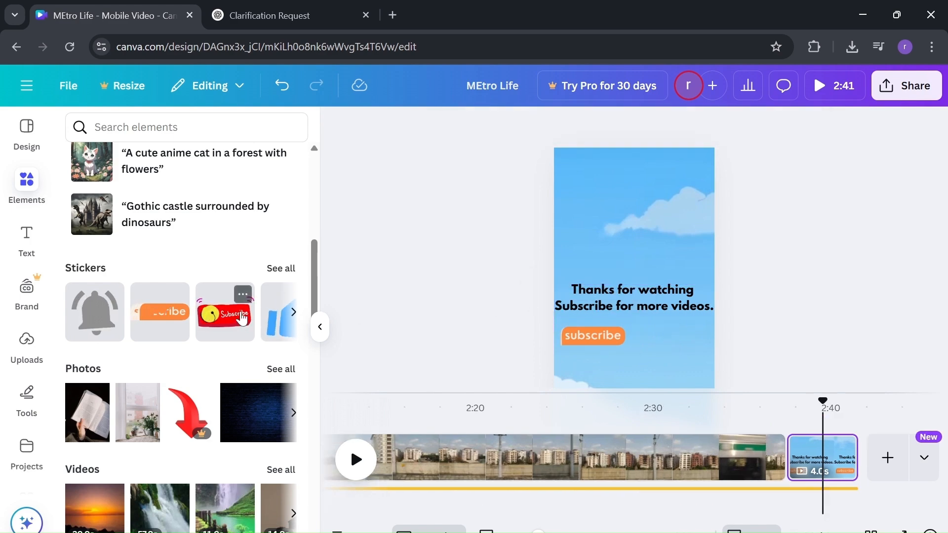
# Step: Add a blue thumbs-up sticker at the lower right of the outro page
pyautogui.hscroll(3, 240, 312)
pyautogui.hscroll(2, 242, 316)
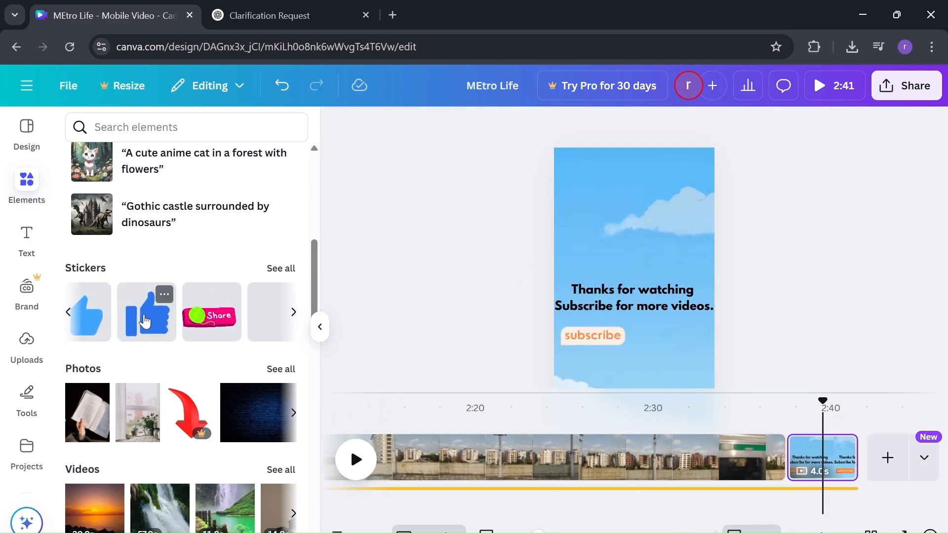
pyautogui.moveTo(376, 341); pyautogui.dragTo(662, 333)
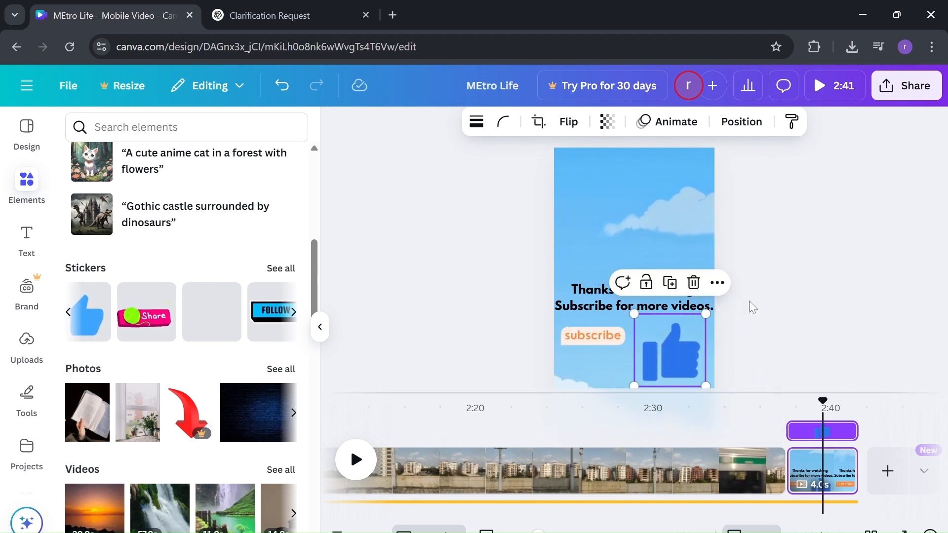
pyautogui.click(748, 301)
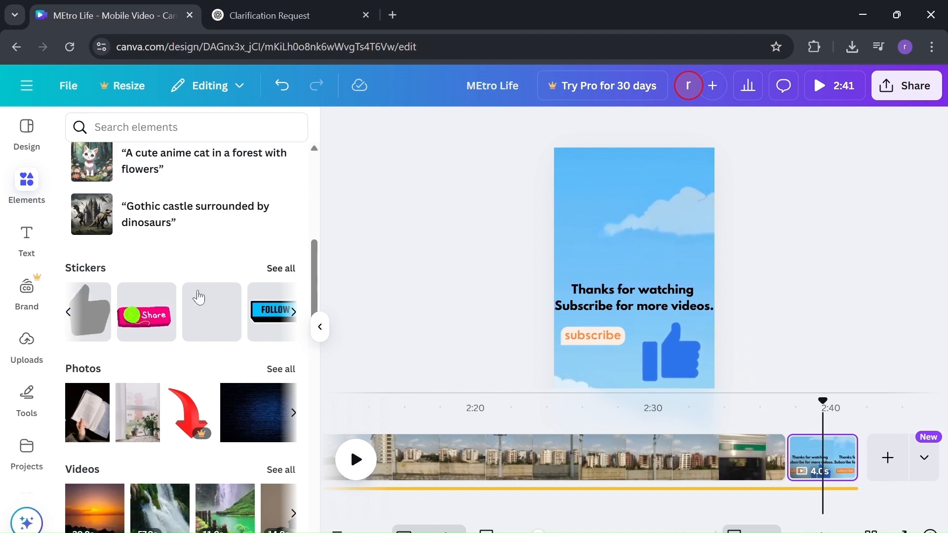
pyautogui.scroll(-3, 197, 296)
pyautogui.scroll(4, 198, 298)
pyautogui.scroll(2, 197, 297)
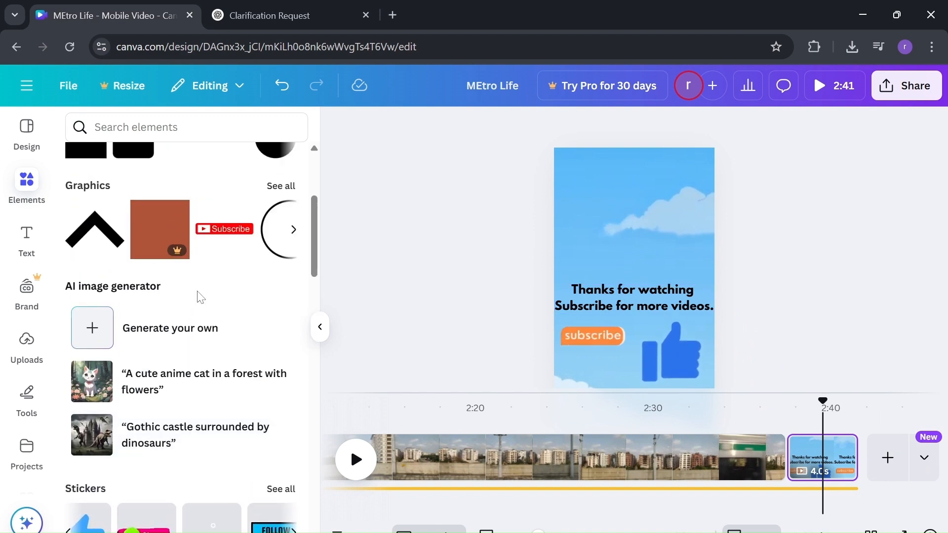
pyautogui.scroll(-12, 197, 298)
pyautogui.scroll(-6, 198, 298)
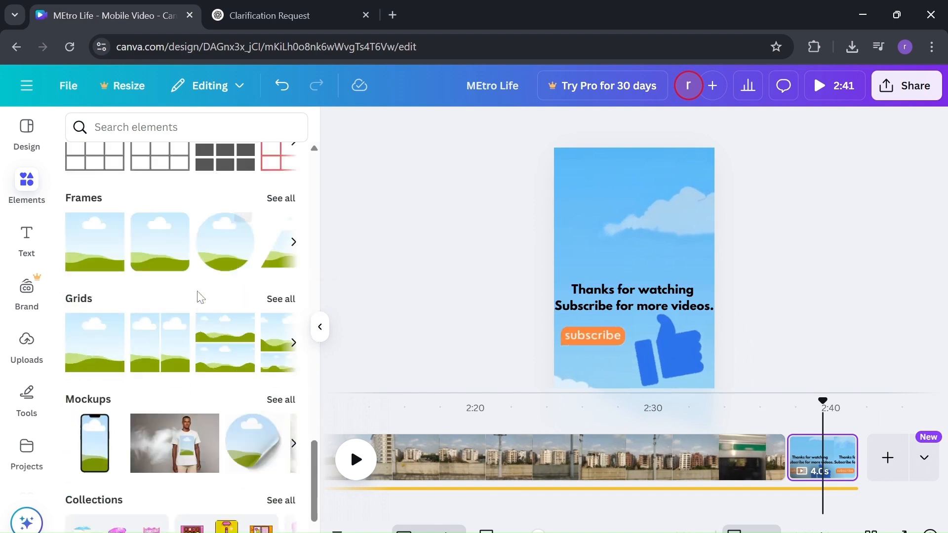
pyautogui.scroll(12, 199, 298)
pyautogui.scroll(10, 198, 298)
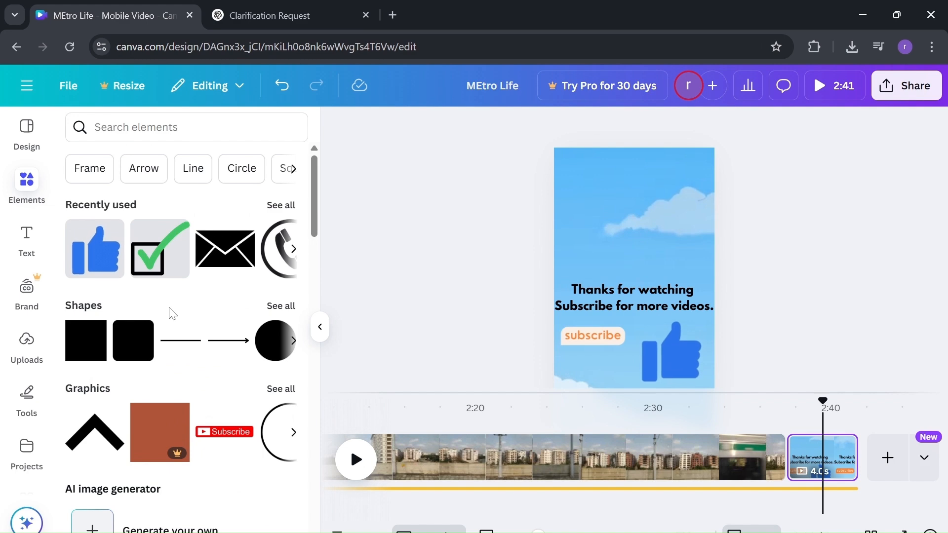
pyautogui.scroll(-3, 171, 313)
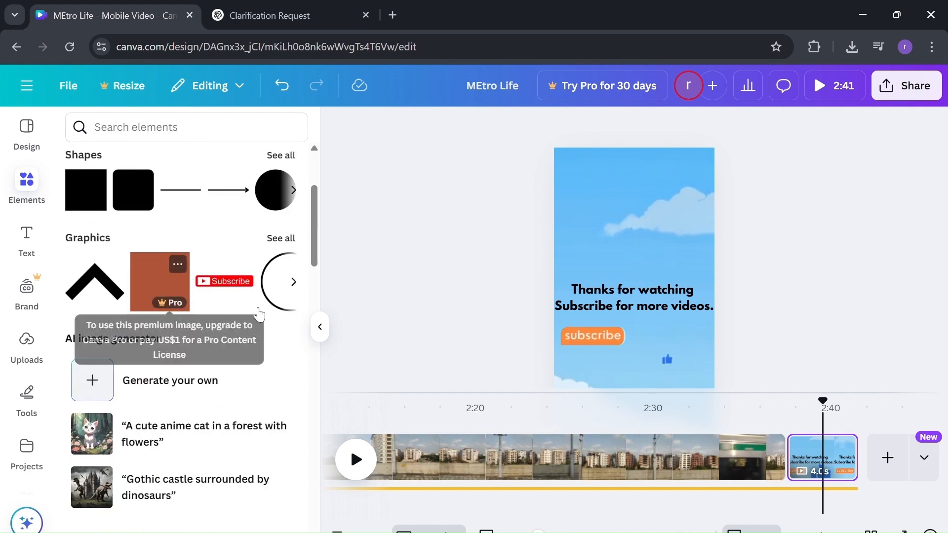
# Step: Insert a 0.5-second Line Wipe transition from the last train clip into the sky outro page
pyautogui.moveTo(785, 444)
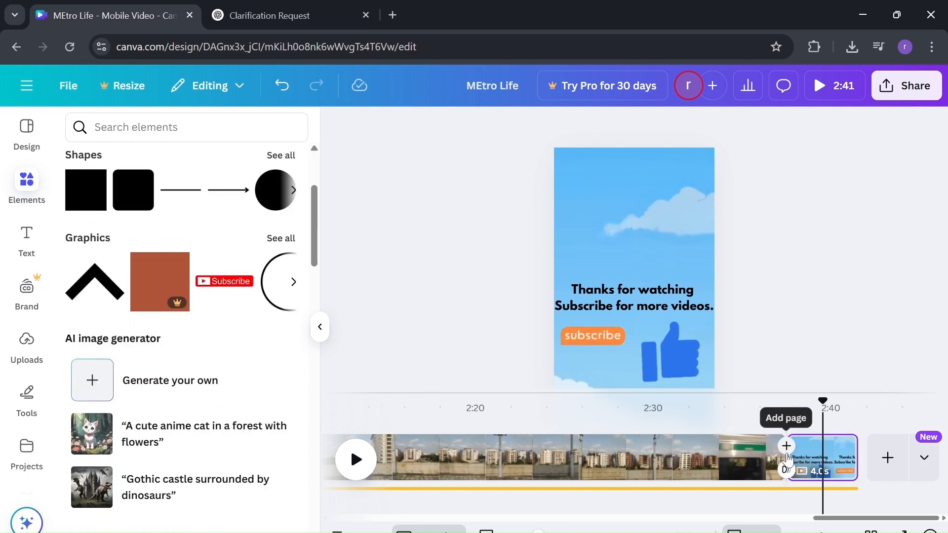
pyautogui.click(787, 468)
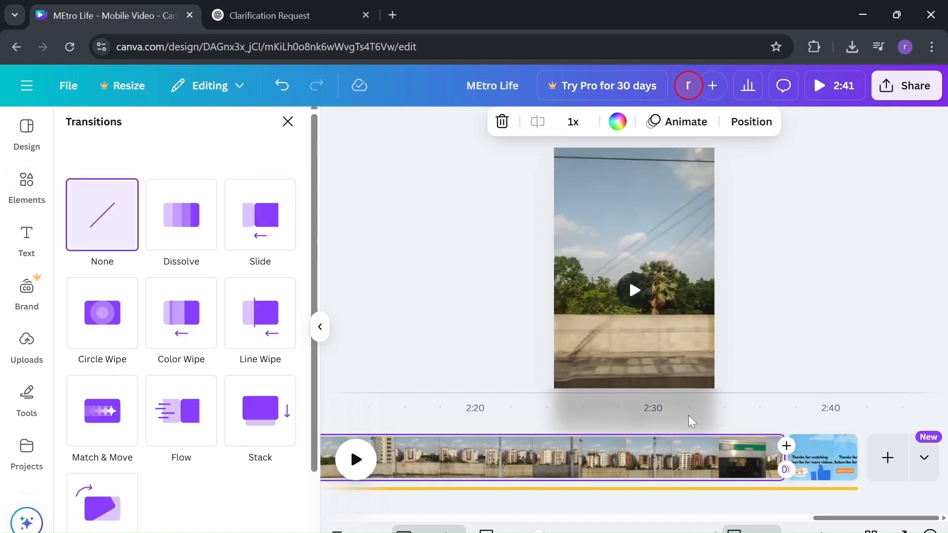
pyautogui.click(240, 334)
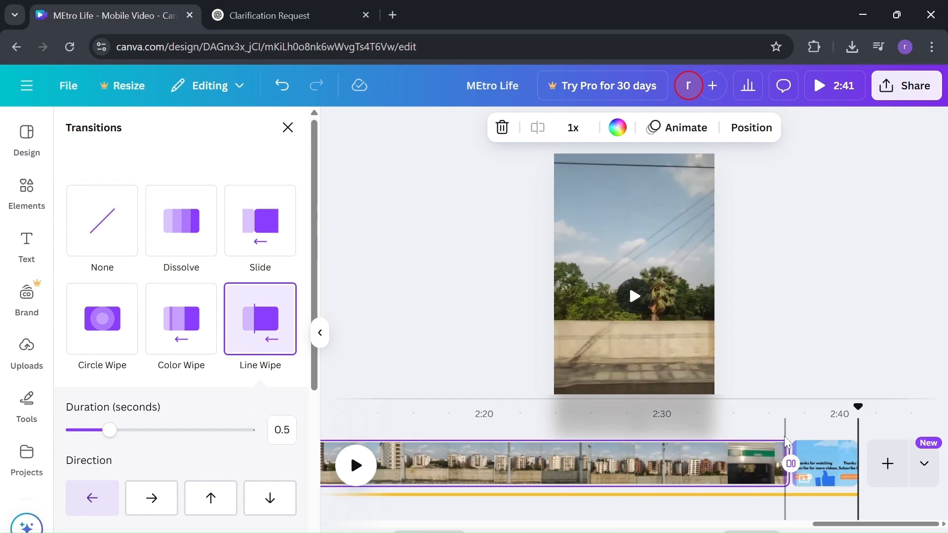
pyautogui.click(743, 431)
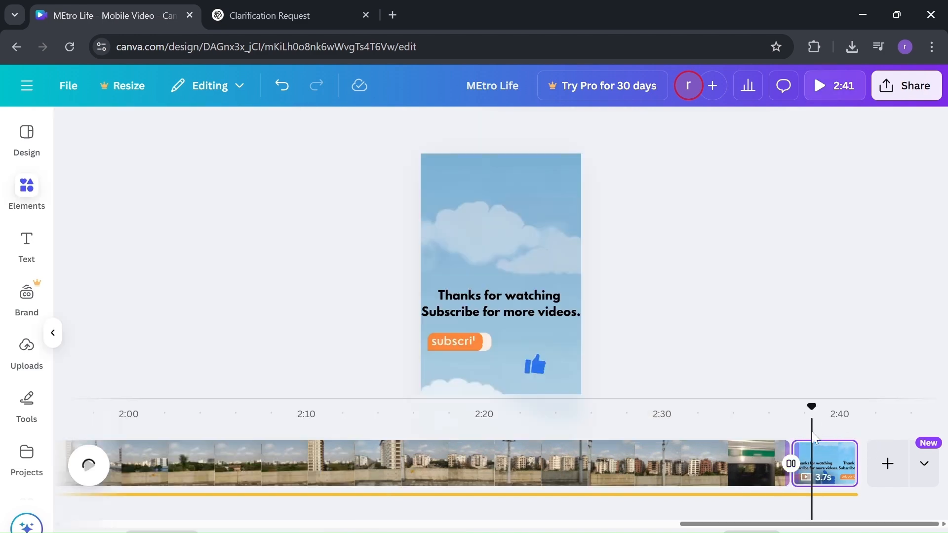
pyautogui.click(811, 431)
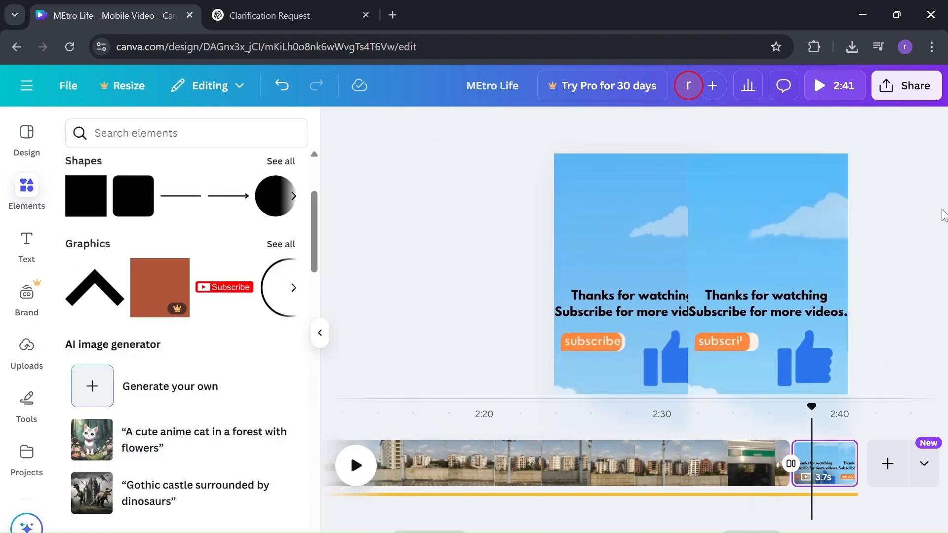
# Step: Open the download settings and keep MP4 Video as the file type
pyautogui.click(914, 87)
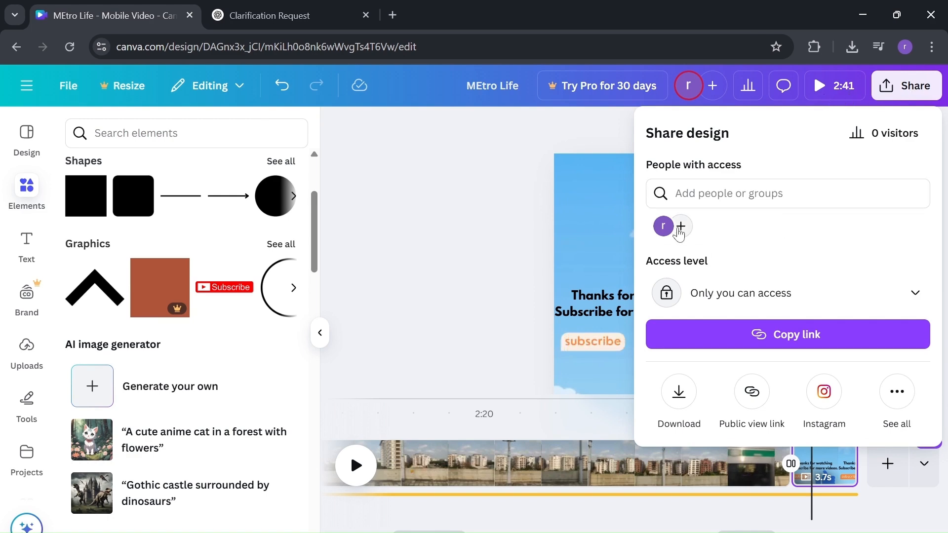
pyautogui.click(675, 395)
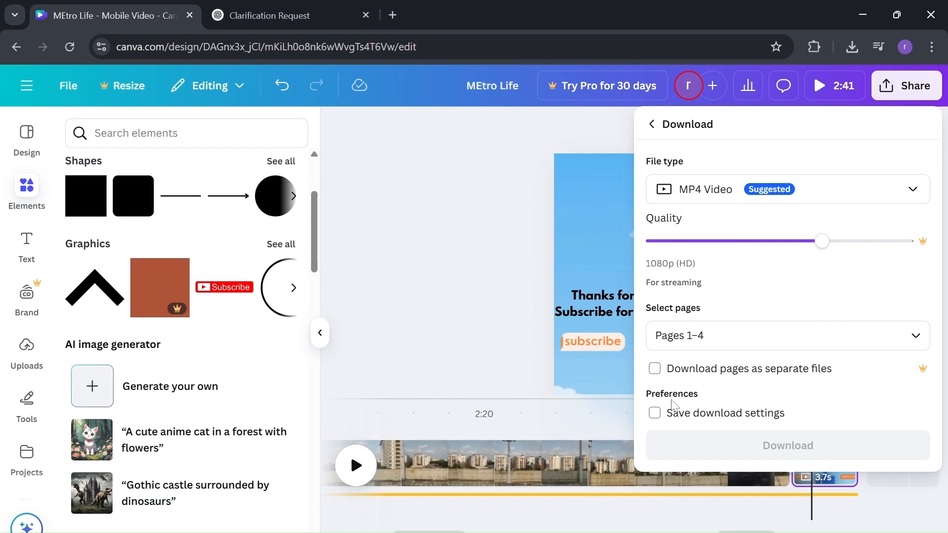
pyautogui.click(801, 200)
pyautogui.click(802, 203)
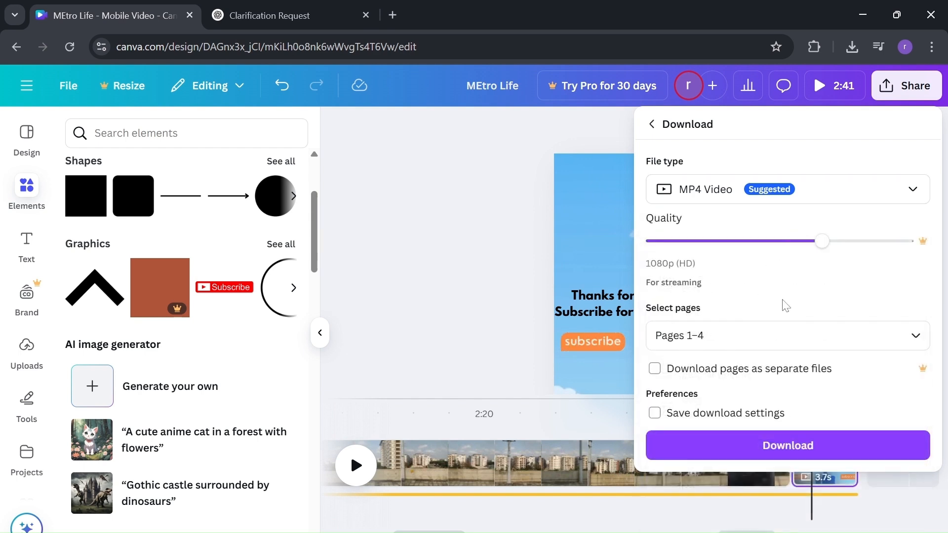
# Step: Limit the download to pages 1 and 4 and start the MP4 download
pyautogui.click(672, 335)
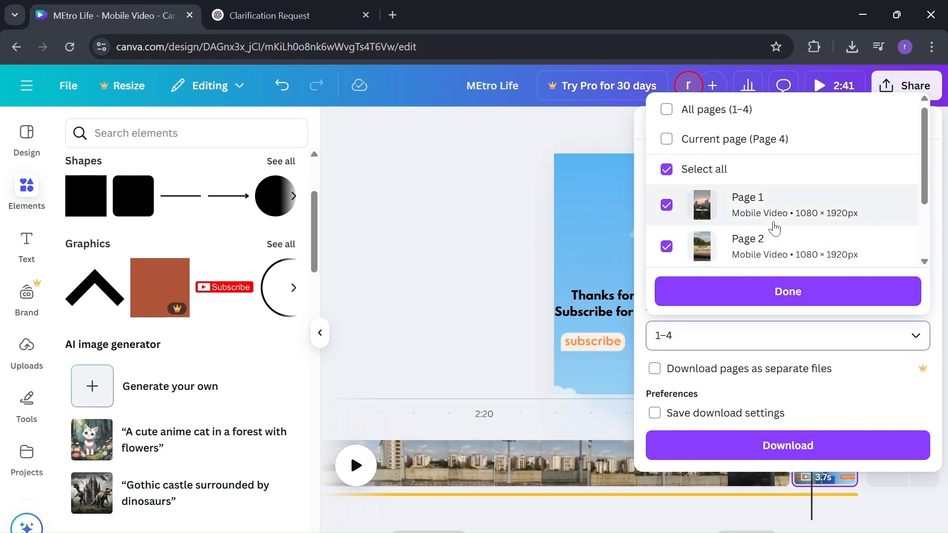
pyautogui.scroll(-1, 773, 228)
pyautogui.press('BackSpace')
pyautogui.press('BackSpace')
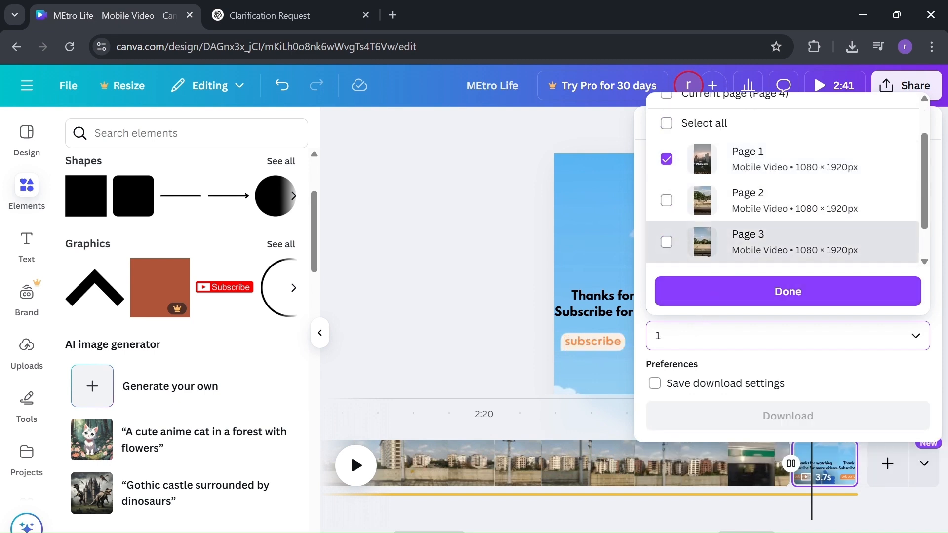
pyautogui.press('BackSpace')
pyautogui.write('1-')
pyautogui.write('2')
pyautogui.press('BackSpace')
pyautogui.press('BackSpace')
pyautogui.write(',2')
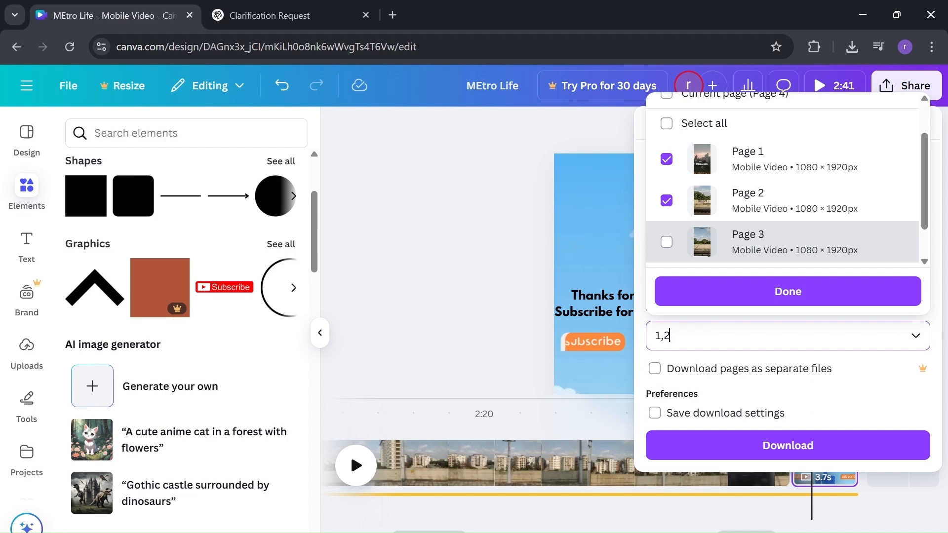
pyautogui.write('4')
pyautogui.press('BackSpace')
pyautogui.write(',4')
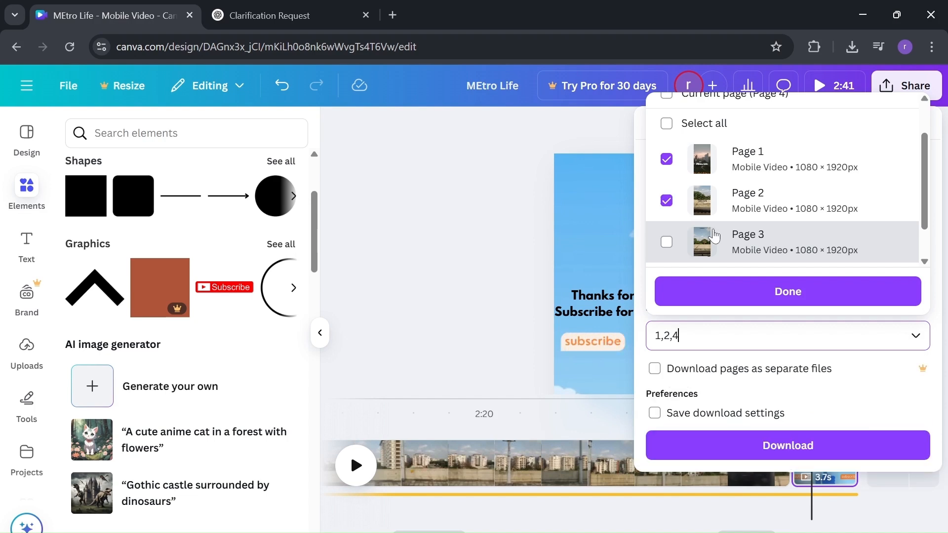
pyautogui.scroll(-2, 711, 247)
pyautogui.scroll(1, 715, 237)
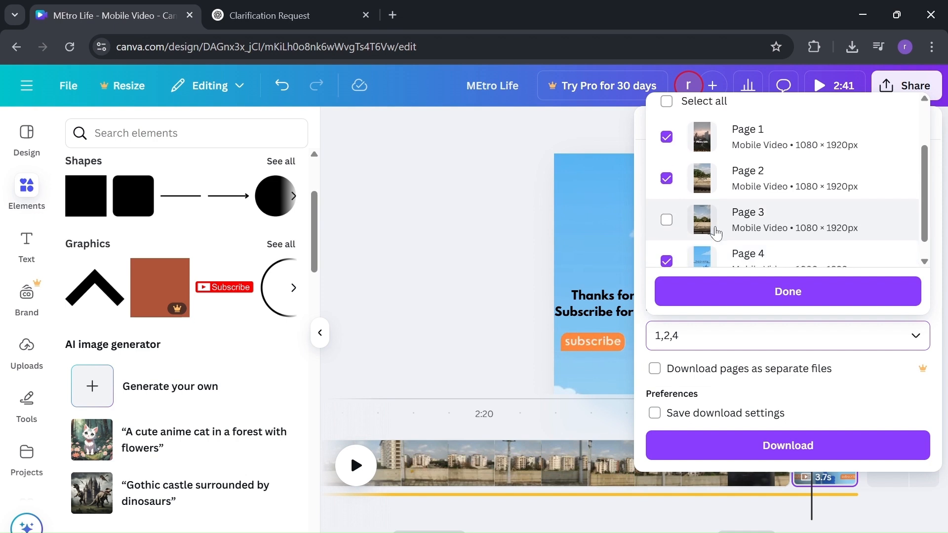
pyautogui.scroll(-1, 716, 232)
pyautogui.press('BackSpace')
pyautogui.press('BackSpace')
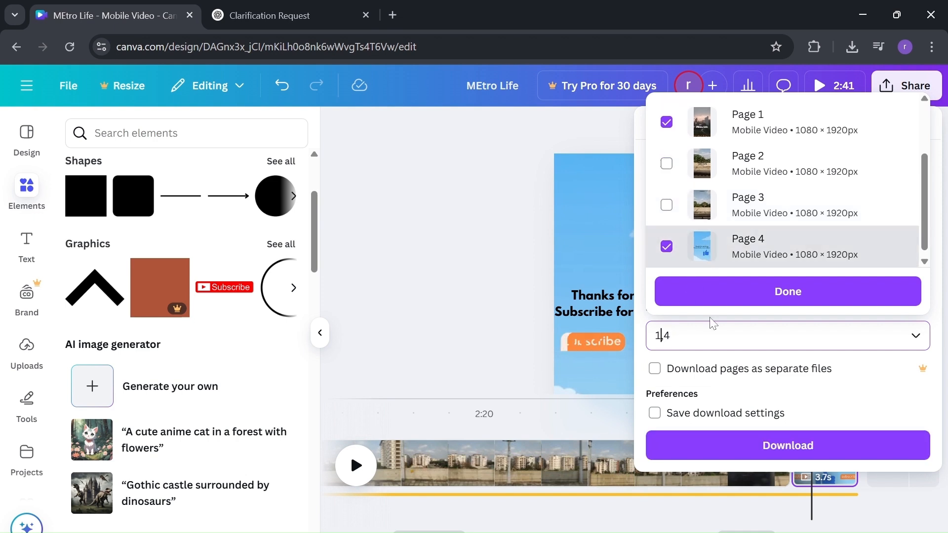
pyautogui.click(783, 297)
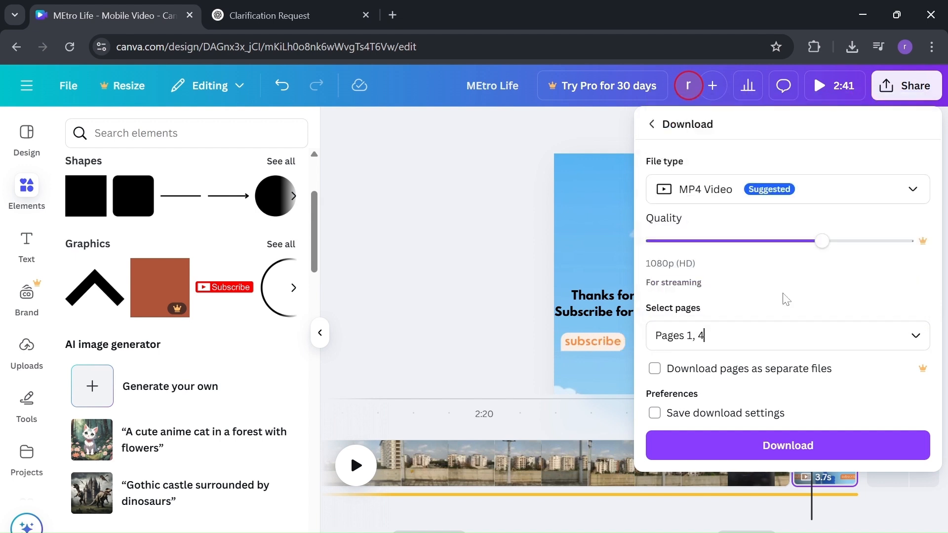
pyautogui.click(833, 461)
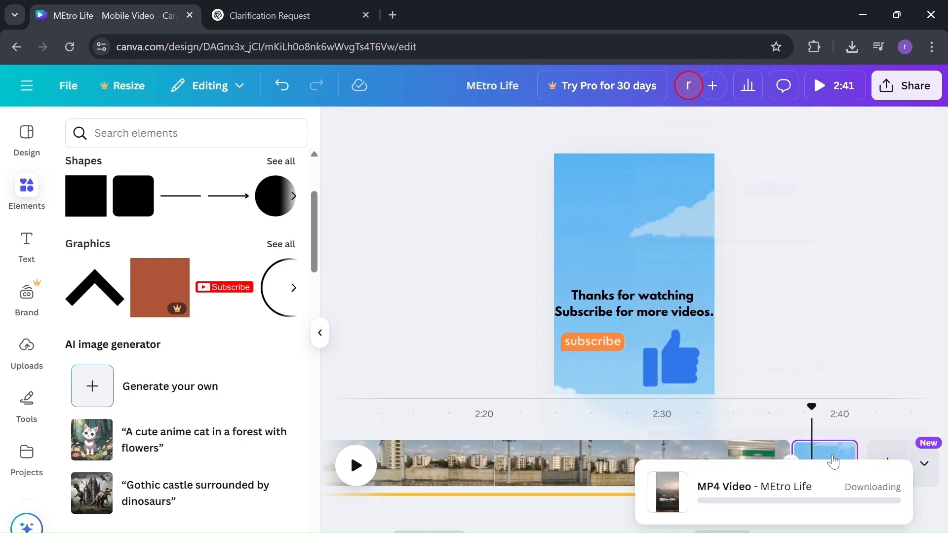